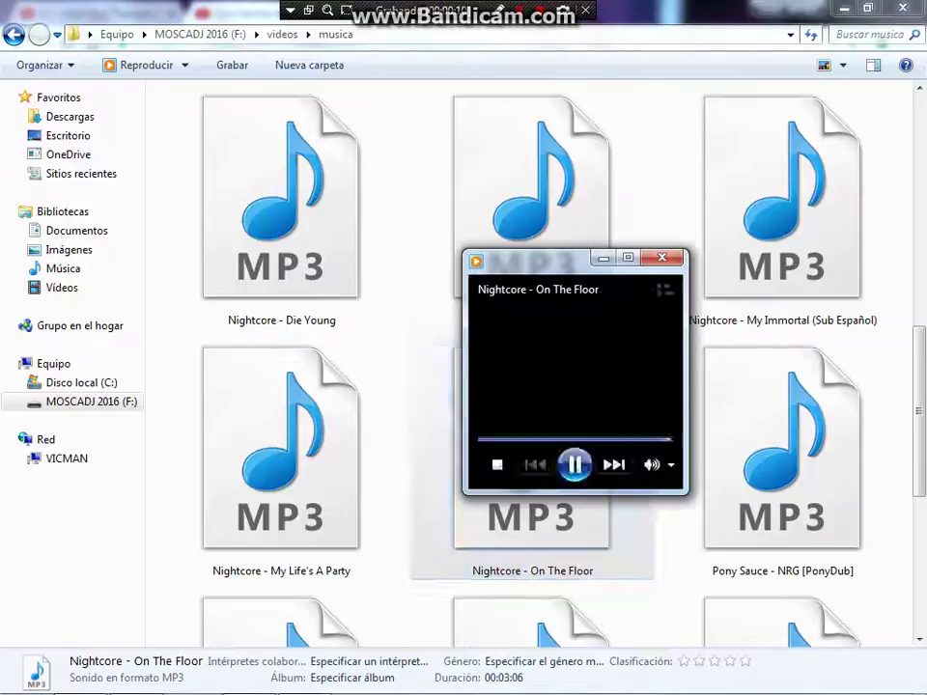
- Minimise the media player and select the track "Pony Sauce - NRG [PonyDub]" in the musica folder
click(603, 258)
drag(919, 413, 920, 260)
scroll(733, 280, down, 5)
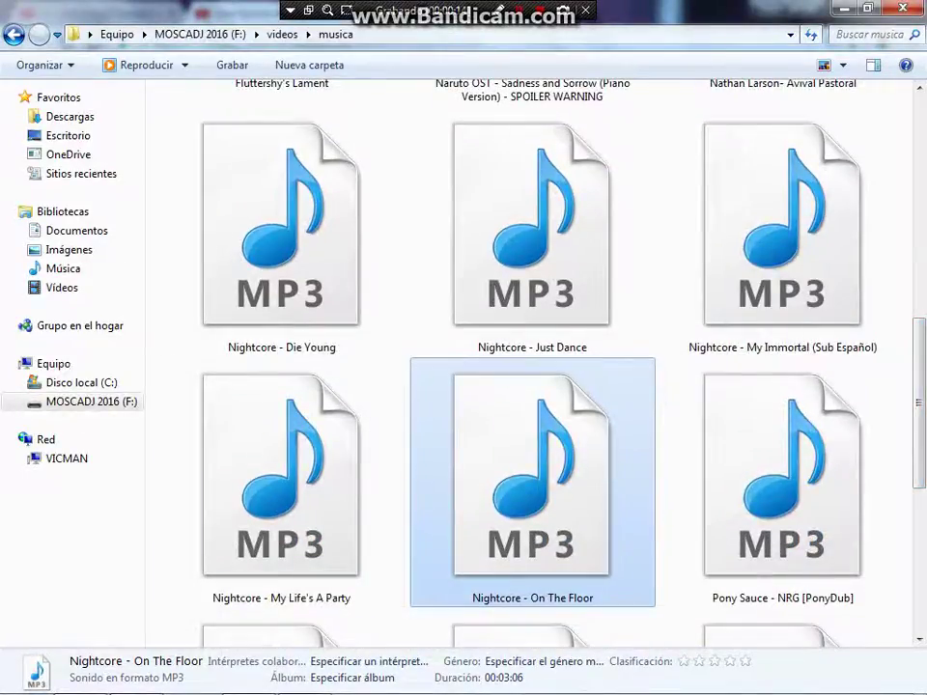
click(782, 483)
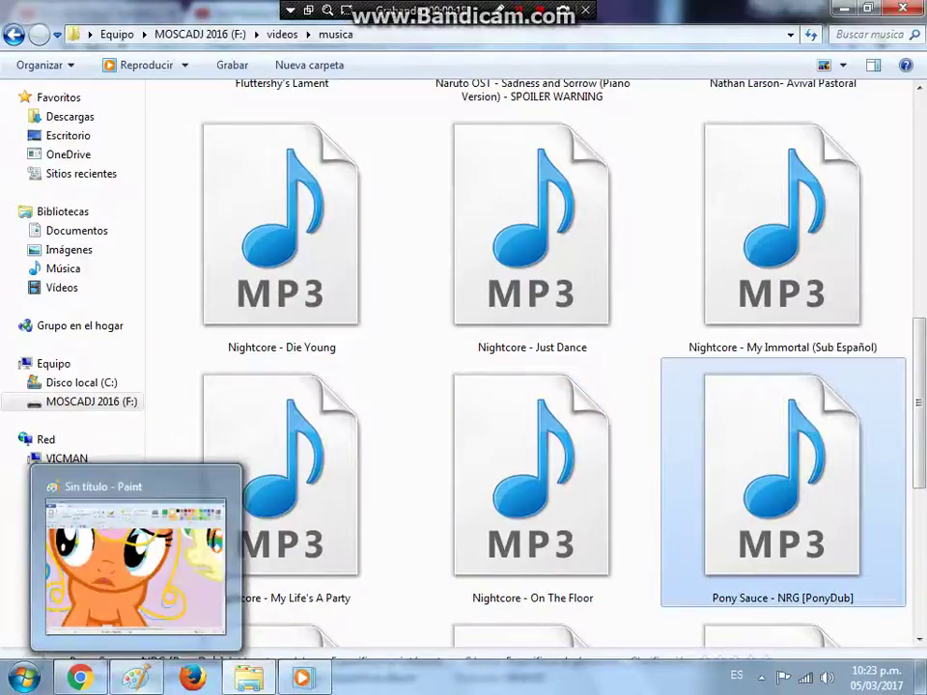
- Switch to the open Paint drawing and close the media player playing "Nightcore - On The Floor"
click(135, 677)
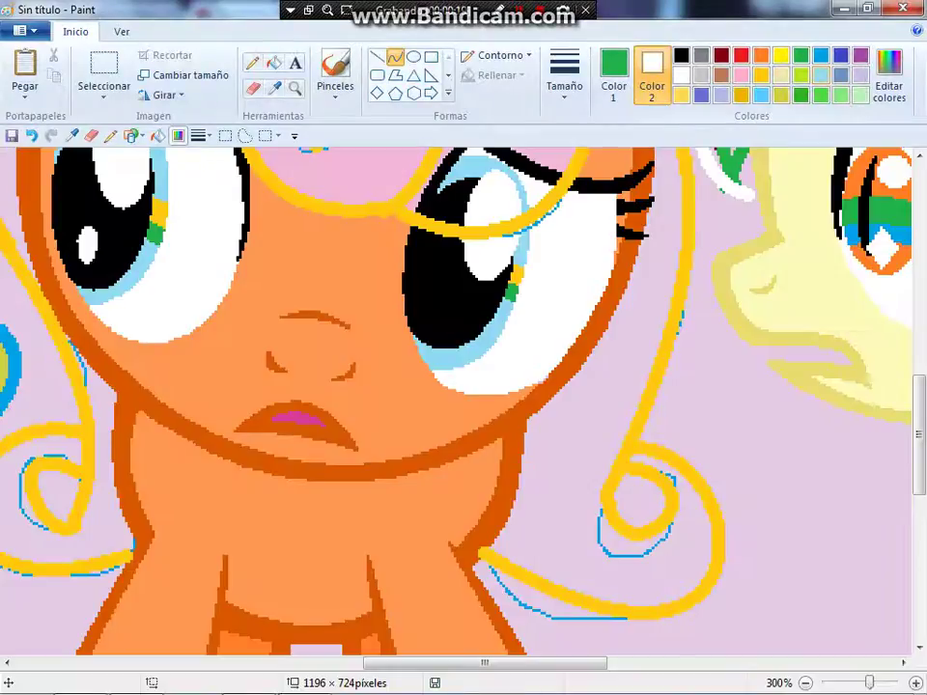
click(301, 686)
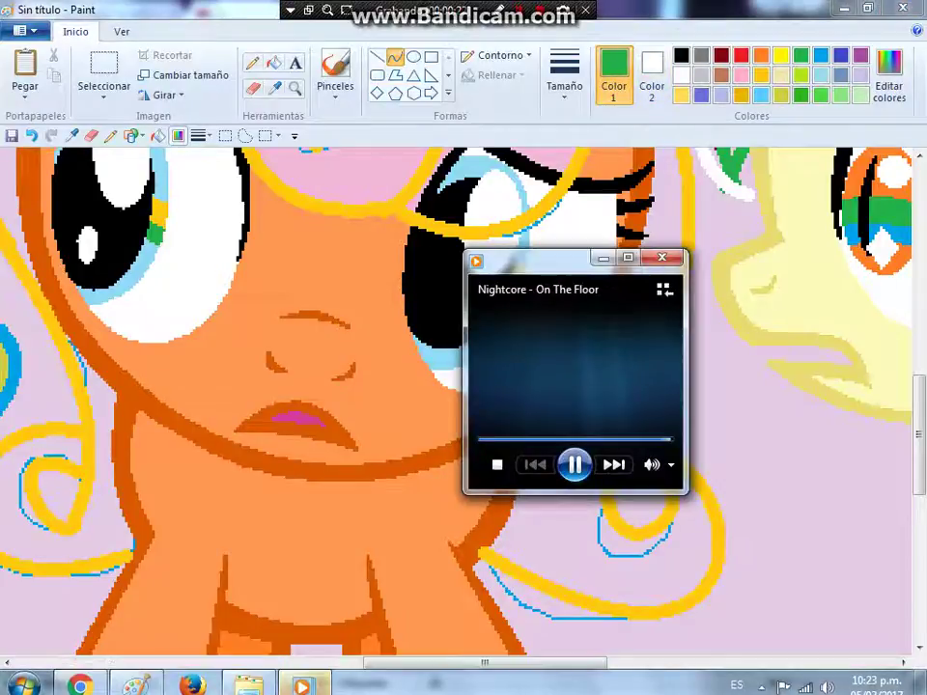
click(662, 257)
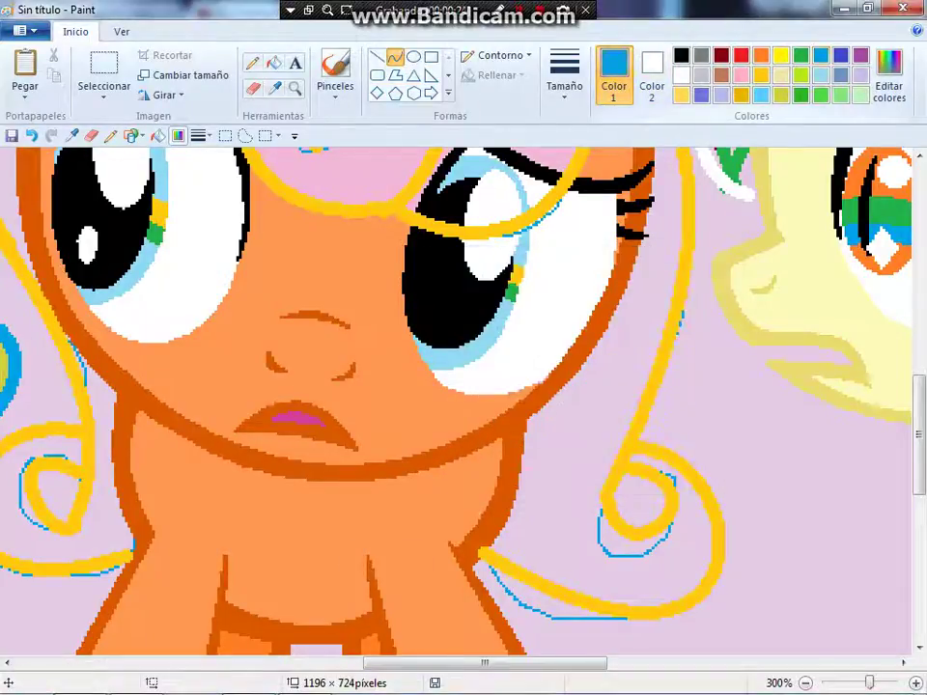
- Erase the blue sketch lines around the yellow mane curls on both sides of the orange pony's neck
click(253, 88)
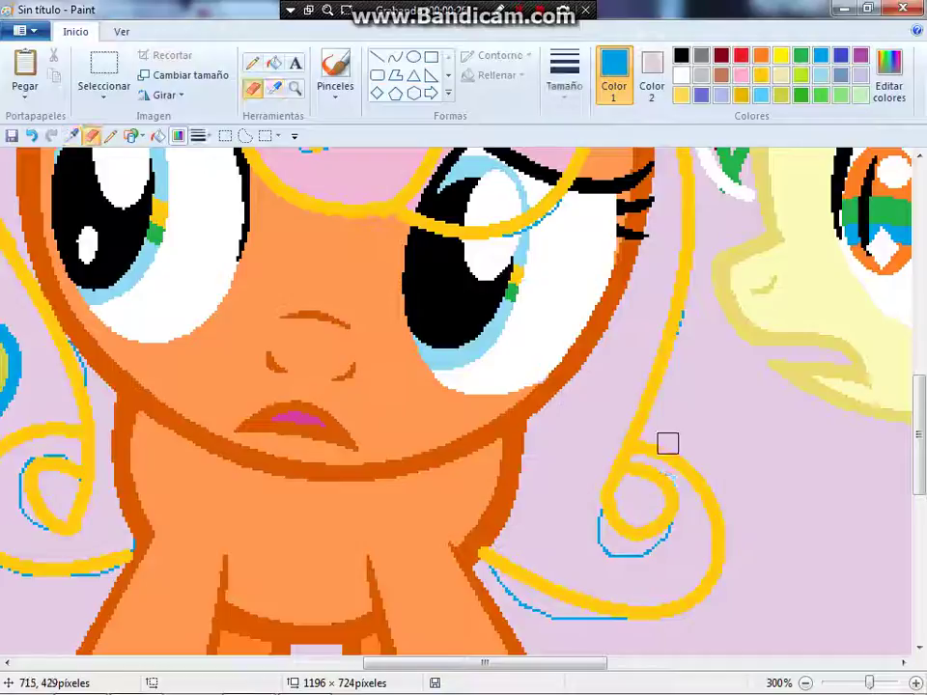
mouse_move(666, 444)
mouse_down()
mouse_move(637, 476)
mouse_move(627, 582)
mouse_move(632, 557)
mouse_move(437, 612)
mouse_up()
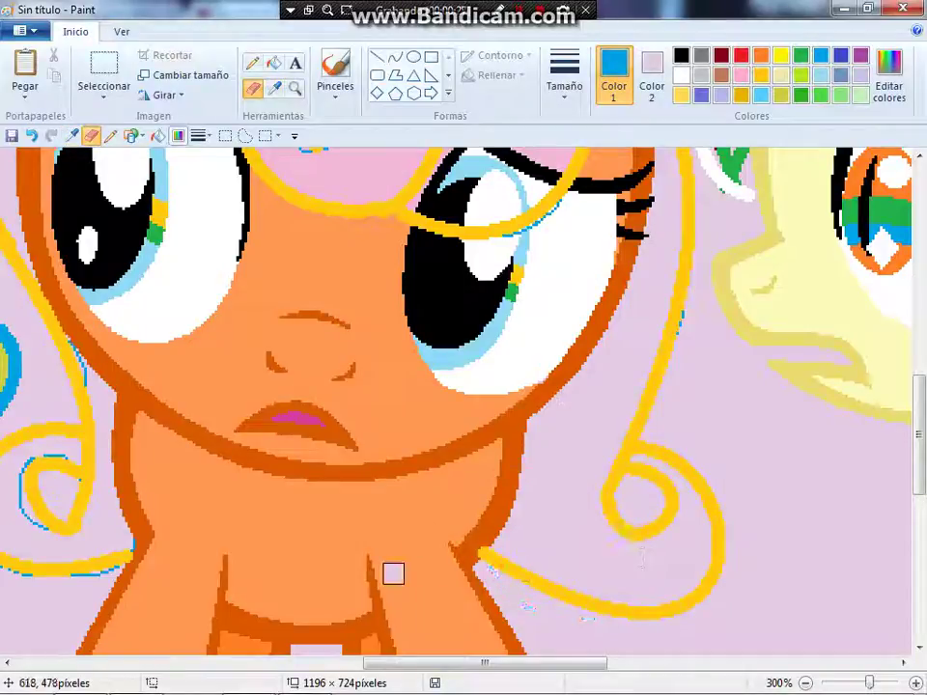
drag(484, 663, 360, 664)
mouse_move(434, 531)
mouse_down()
mouse_move(439, 559)
mouse_move(543, 593)
mouse_up()
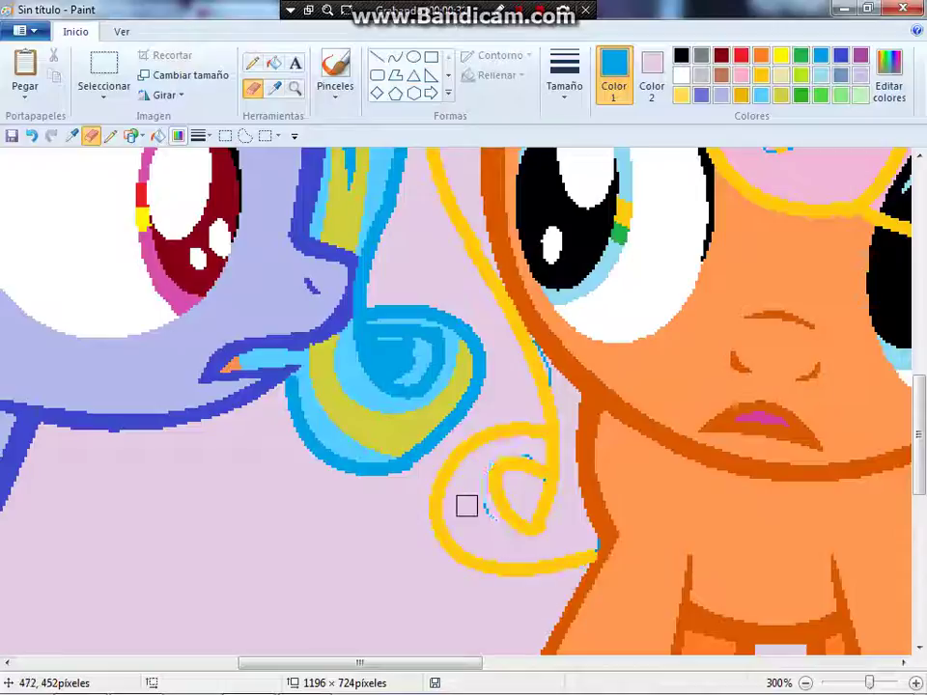
scroll(535, 446, up, 3)
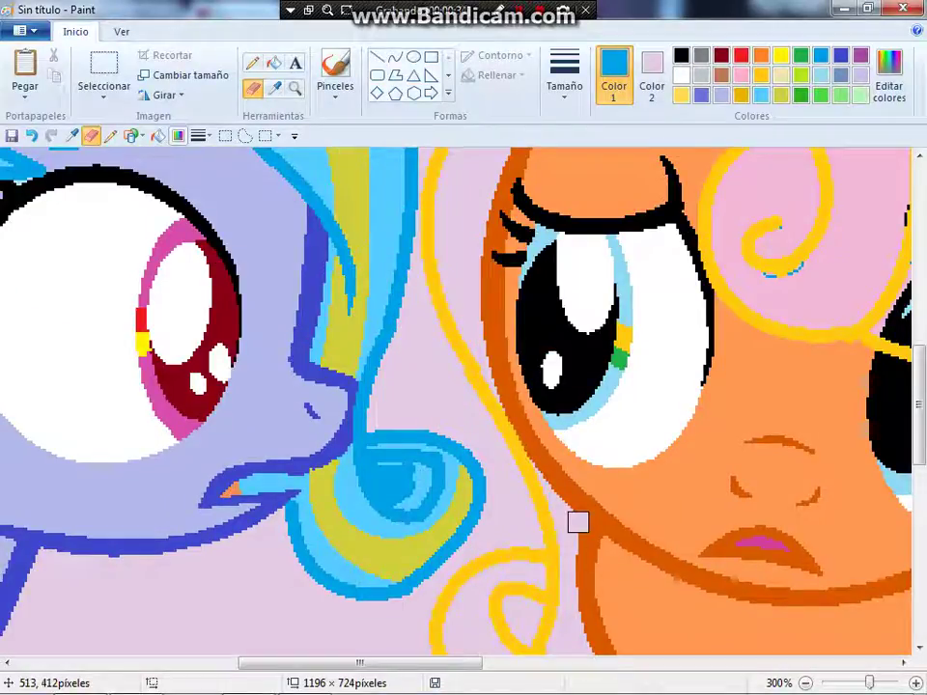
- Erase the blue sketch lines along the yellow forelock outlines on the orange pony's forehead
scroll(544, 440, up, 3)
scroll(681, 366, up, 3)
drag(360, 663, 482, 663)
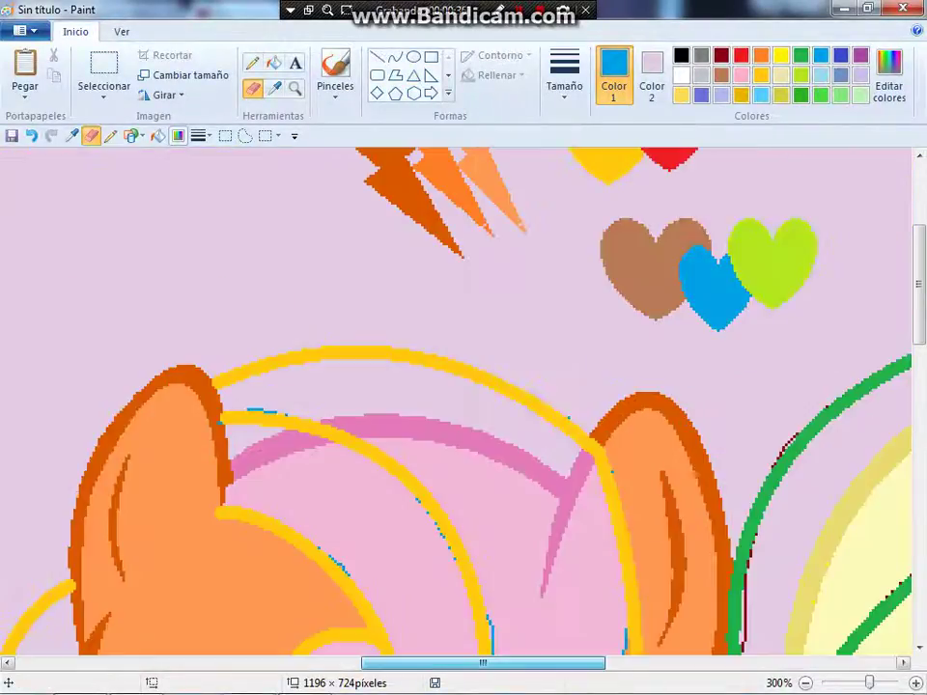
scroll(295, 334, down, 3)
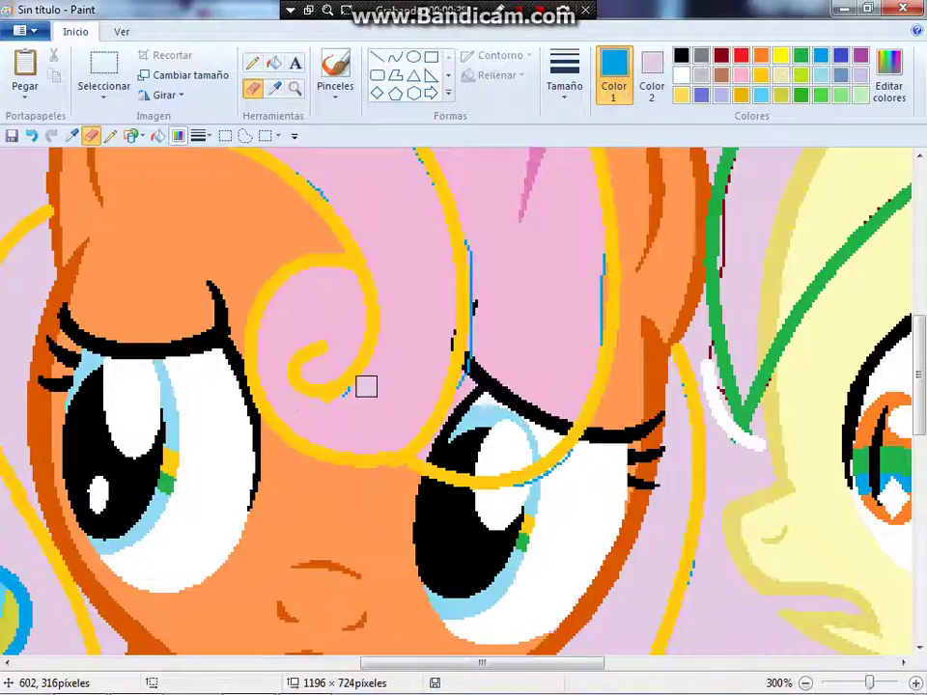
scroll(356, 388, up, 3)
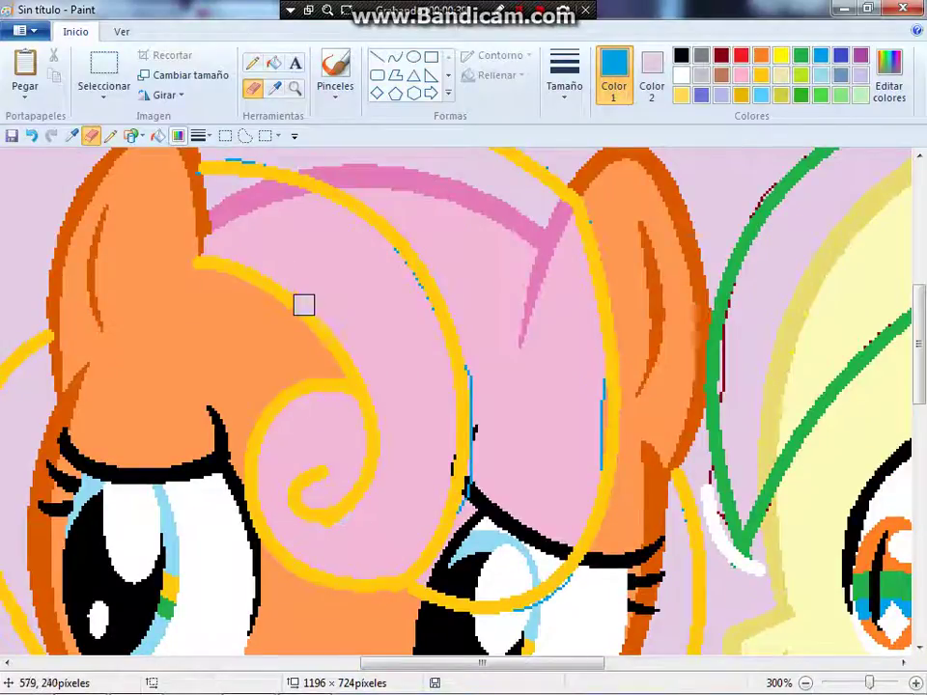
scroll(221, 337, up, 3)
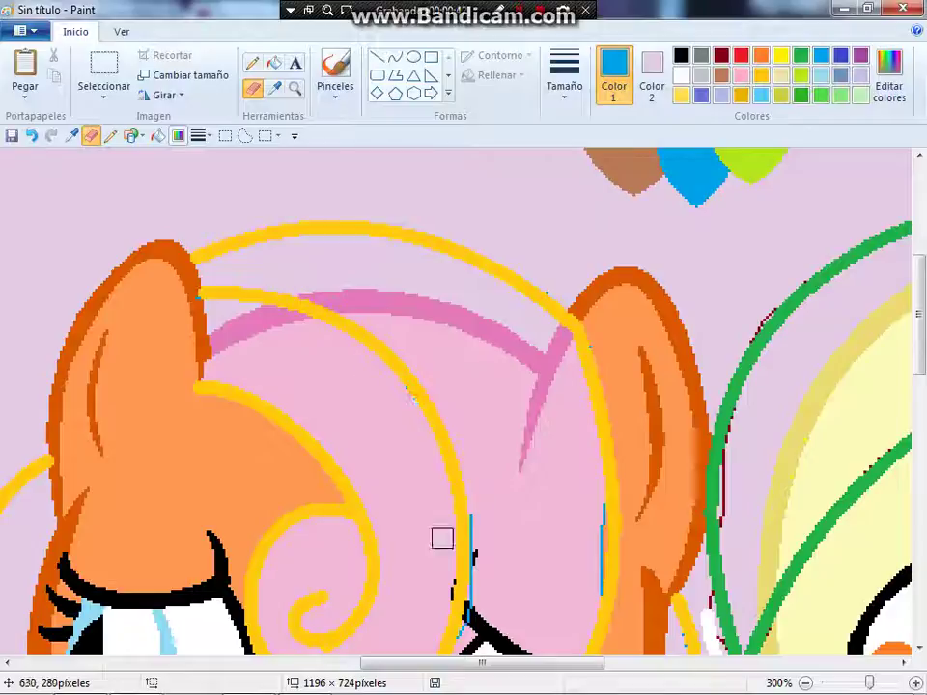
scroll(473, 521, down, 3)
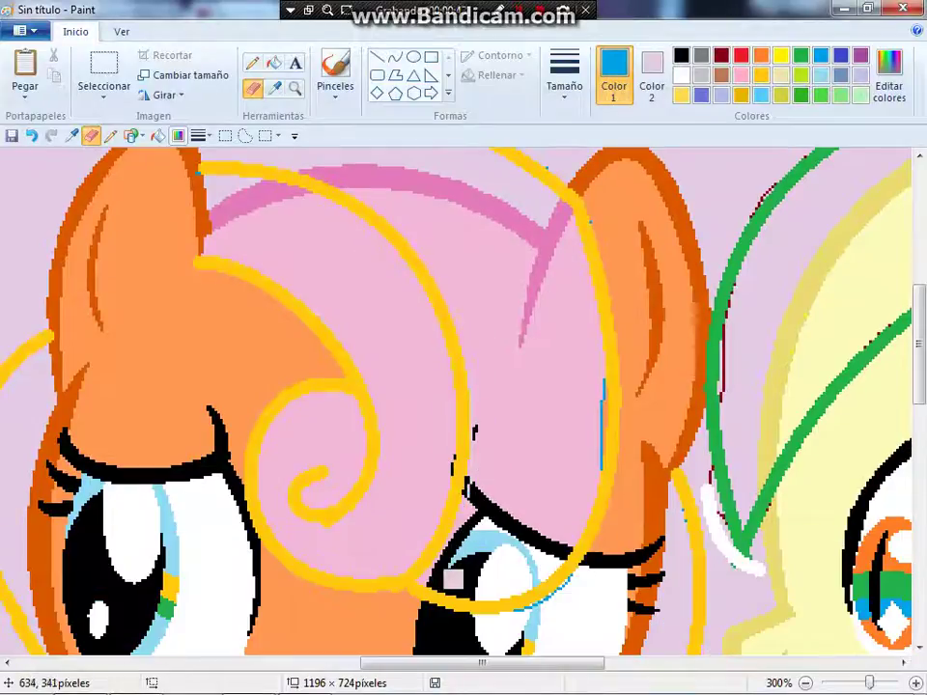
drag(583, 462, 588, 396)
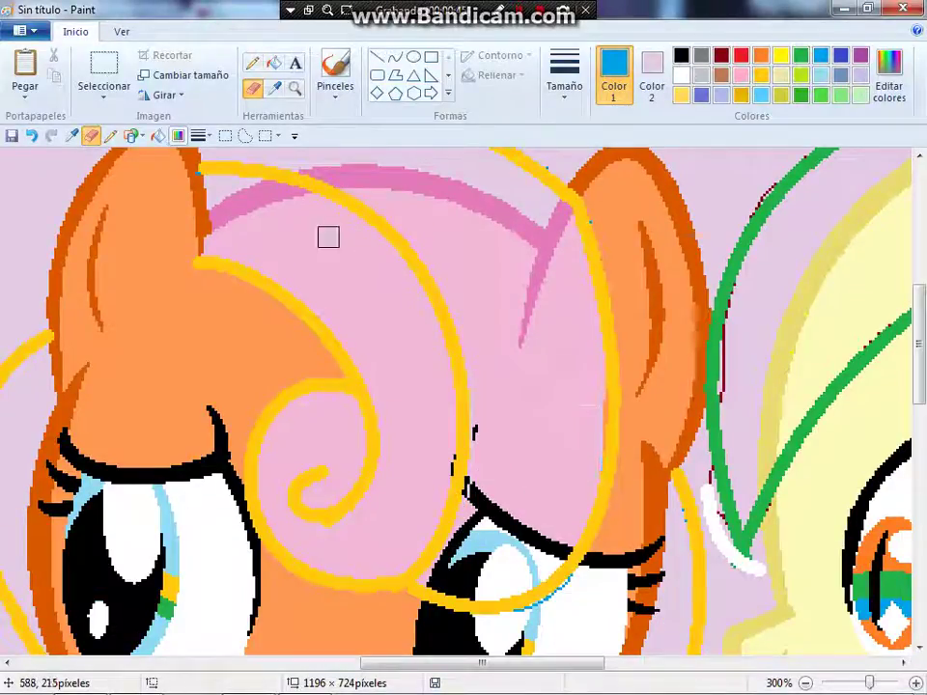
- Fill the forelock's right section, including the eye parts it covers, with the background lilac and erase the white remnants
click(274, 62)
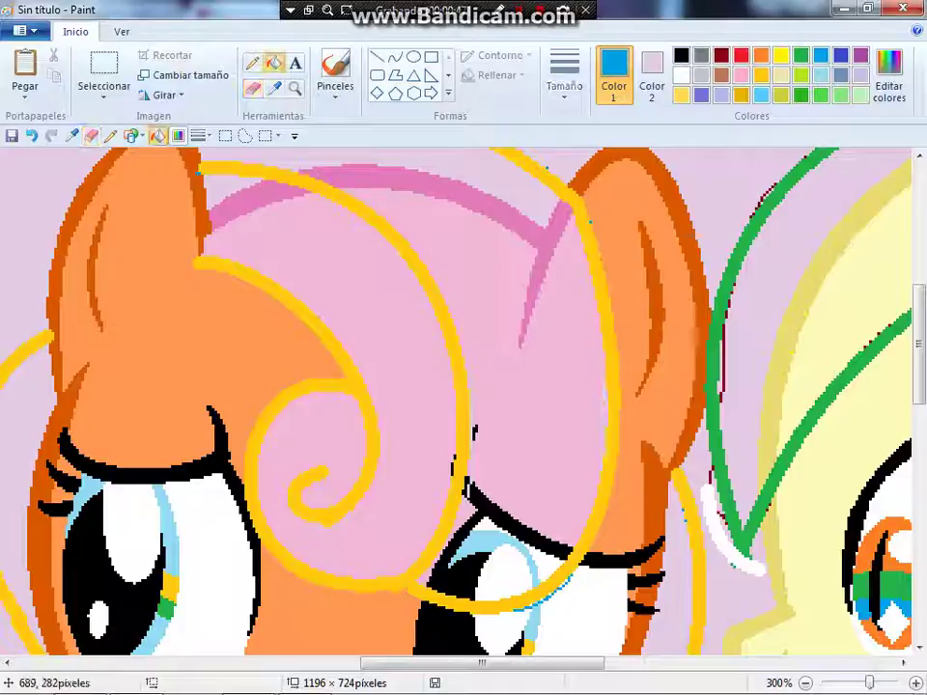
right_click(564, 416)
right_click(530, 298)
right_click(496, 510)
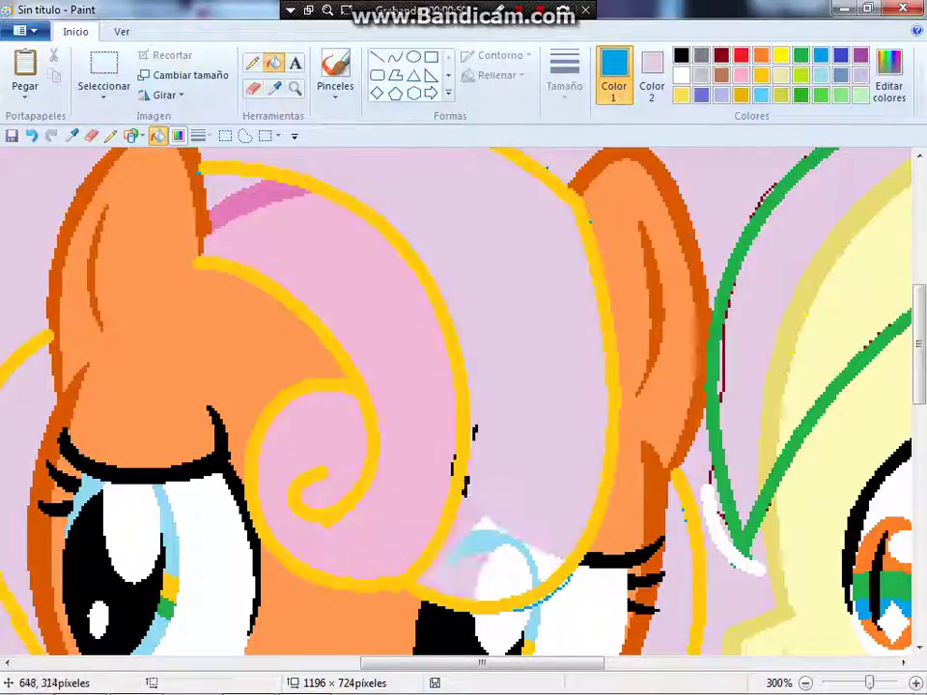
right_click(488, 536)
right_click(507, 558)
right_click(529, 551)
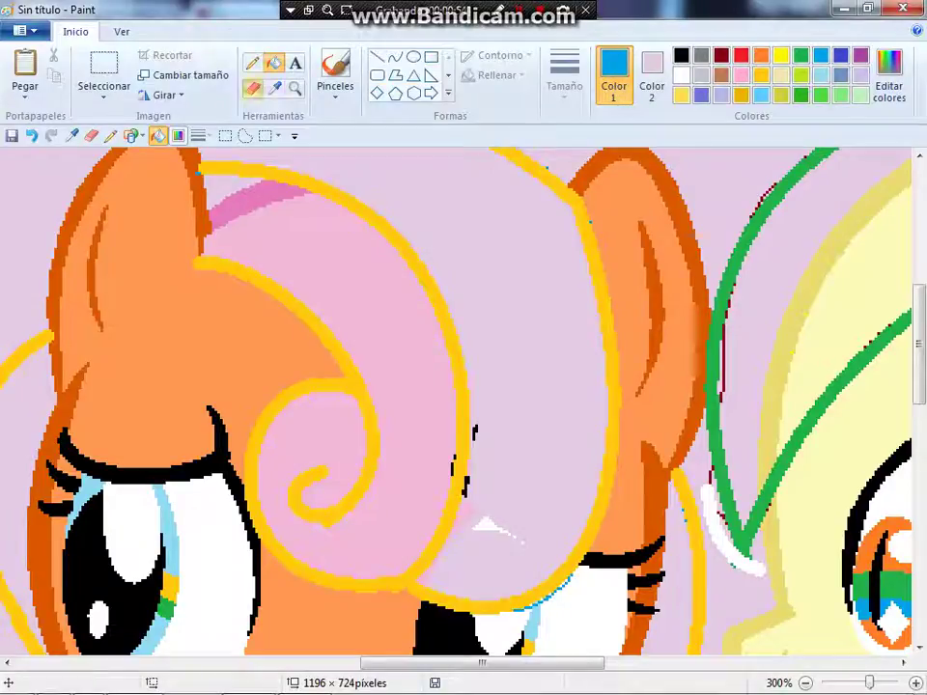
drag(501, 528, 483, 535)
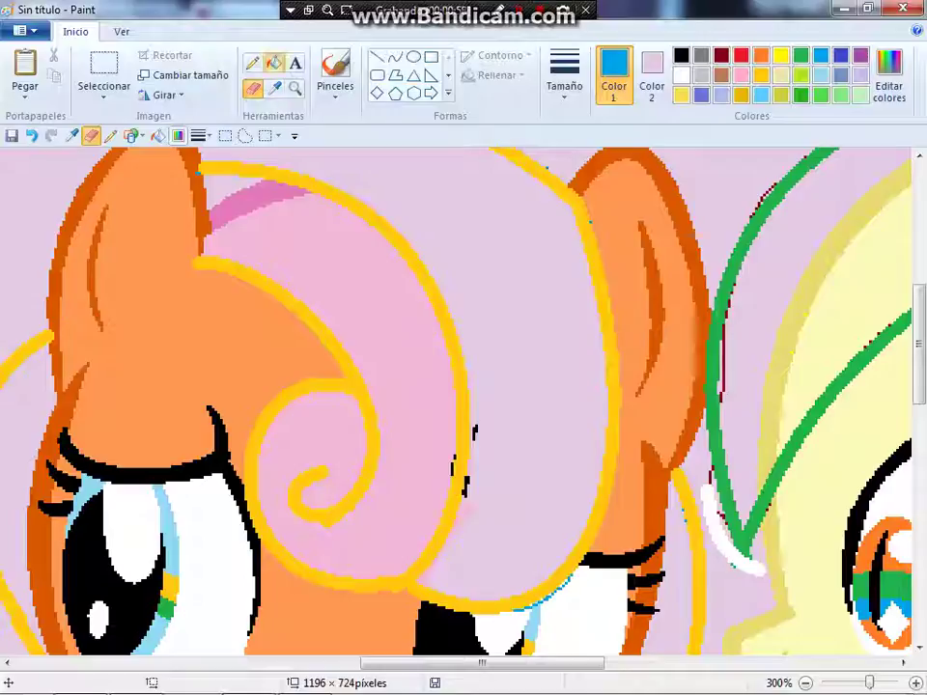
- Sample the mane's pink and try it as the fill for the forelock's right section
click(275, 64)
click(275, 87)
click(441, 312)
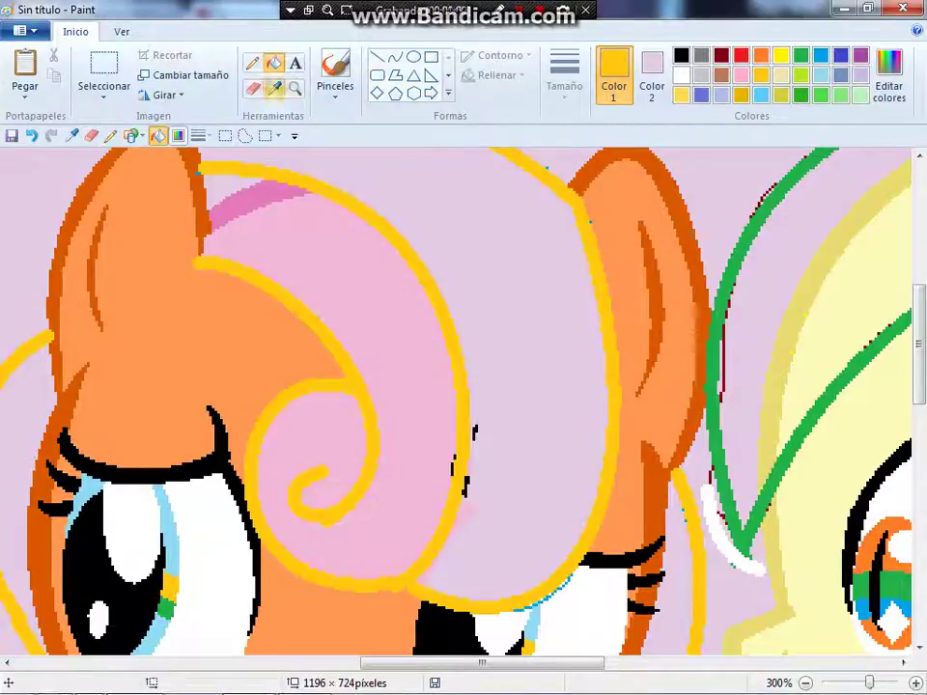
click(275, 88)
click(401, 323)
click(577, 332)
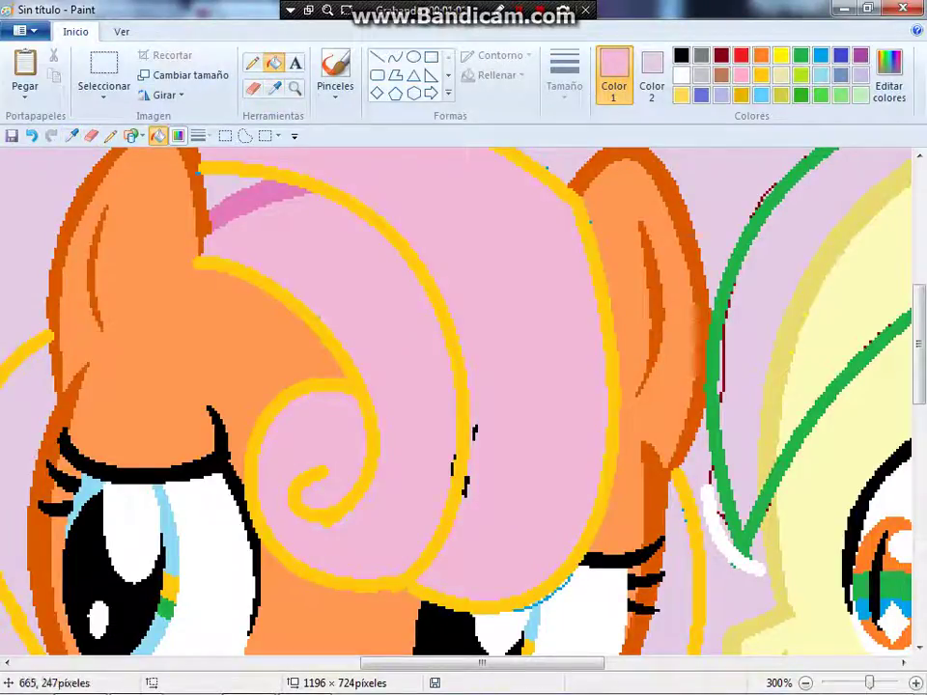
- Fill both forelock sections with black and then the background lilac to clear the stray black marks
right_click(534, 319)
click(682, 56)
click(548, 300)
right_click(548, 303)
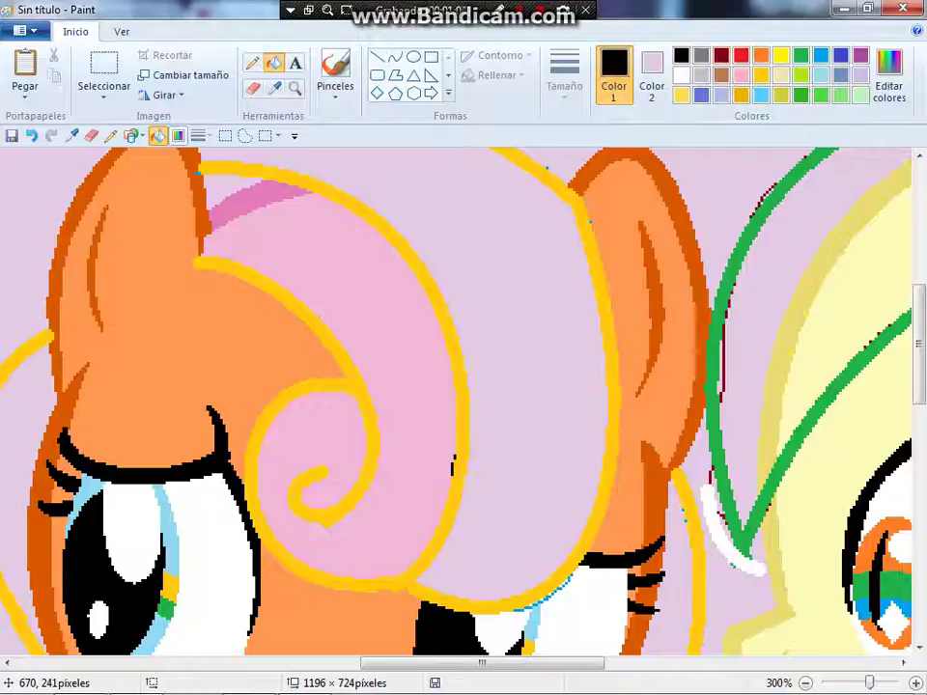
click(449, 391)
key(ctrl+z)
key(ctrl+z)
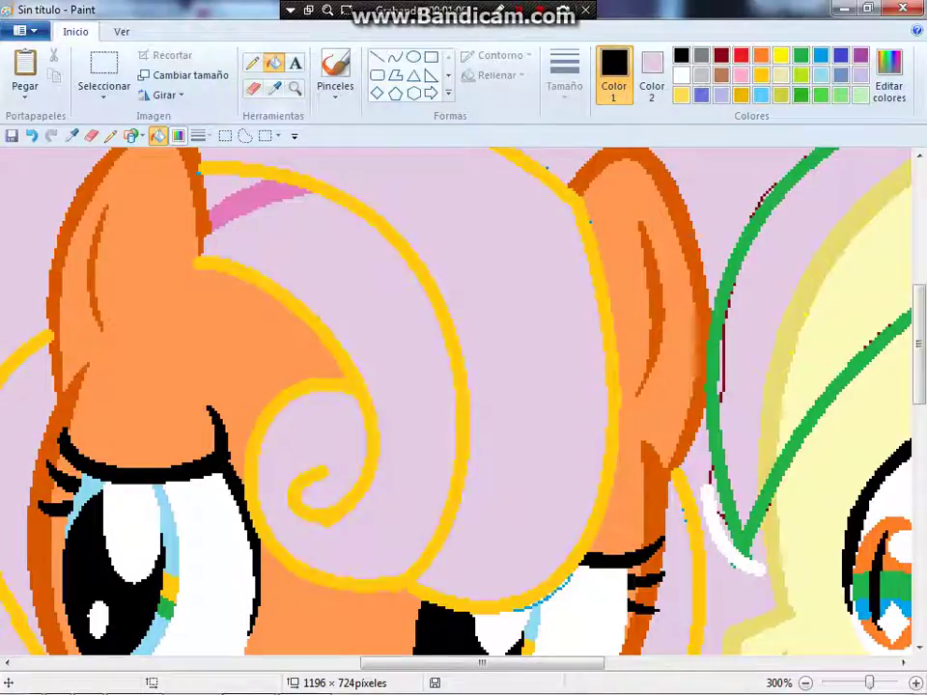
- Try filling the forelock's left section with the sampled light pink
click(274, 87)
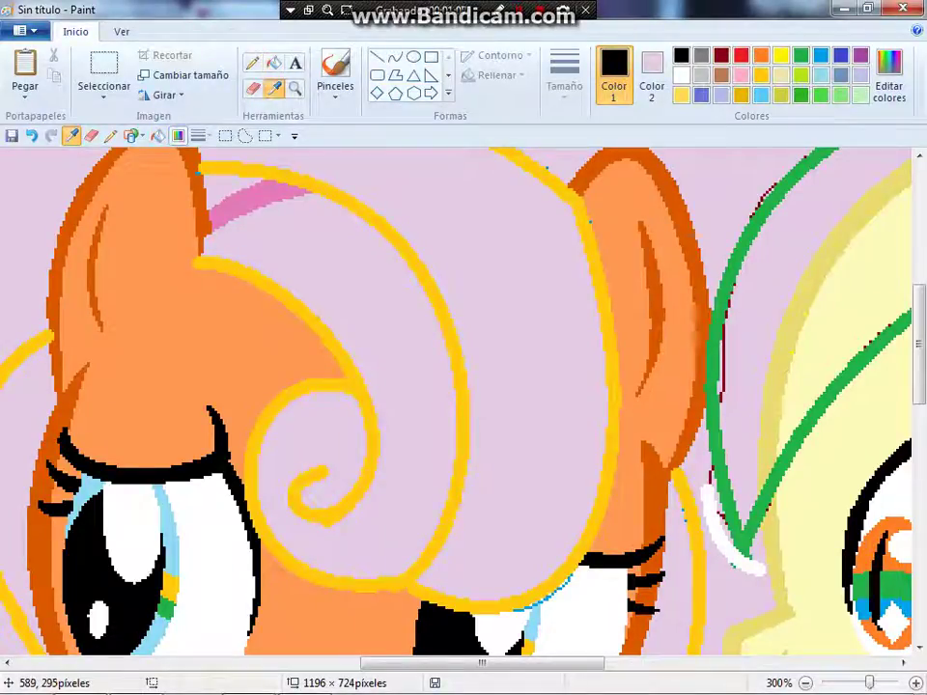
scroll(464, 401, down, 3)
click(328, 398)
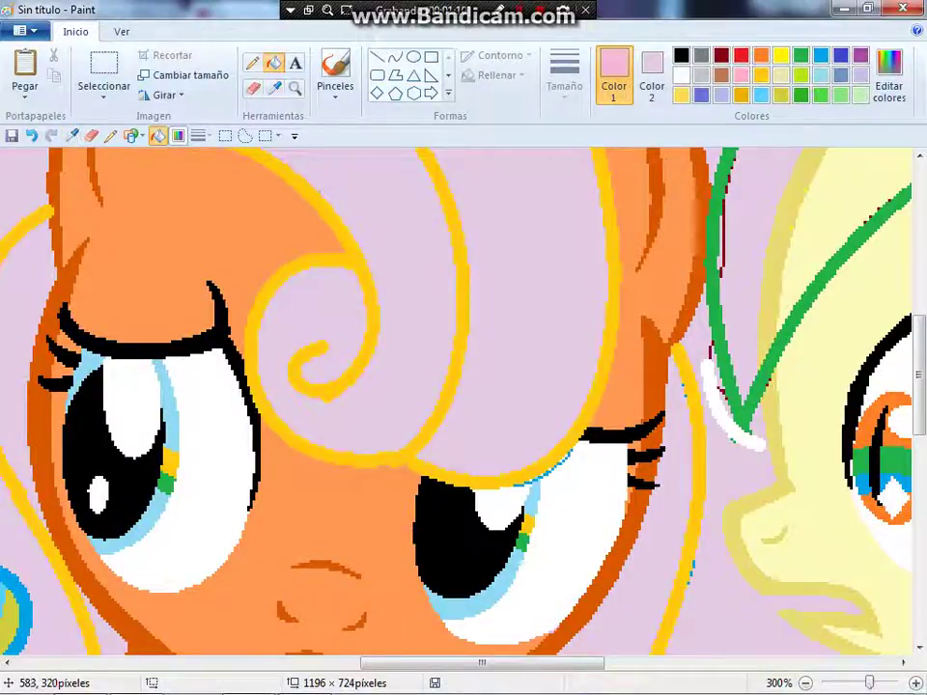
click(326, 395)
key(ctrl+z)
click(382, 412)
scroll(463, 401, up, 10)
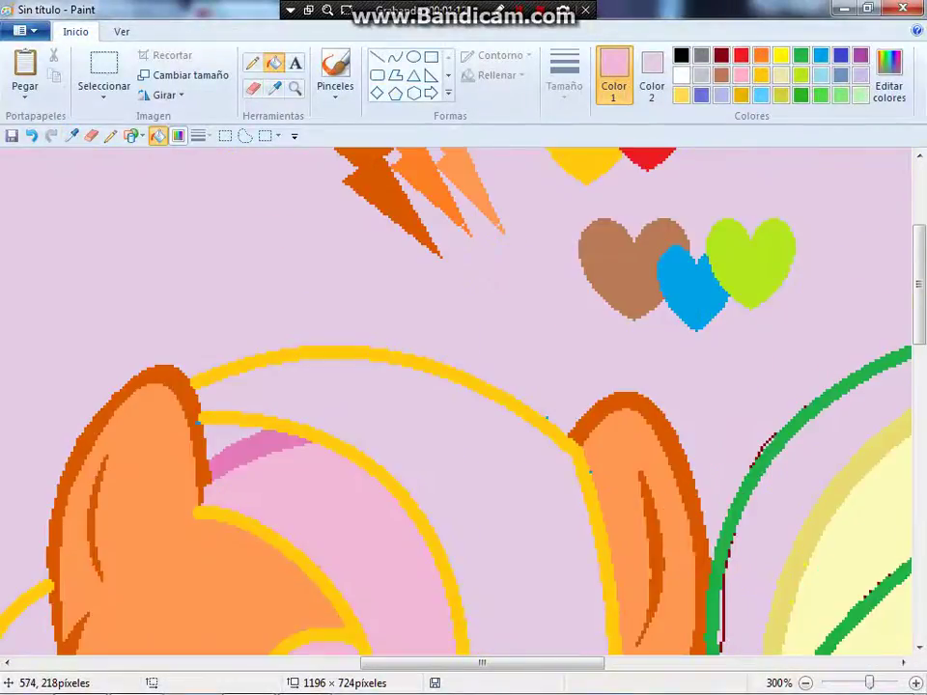
scroll(463, 400, down, 15)
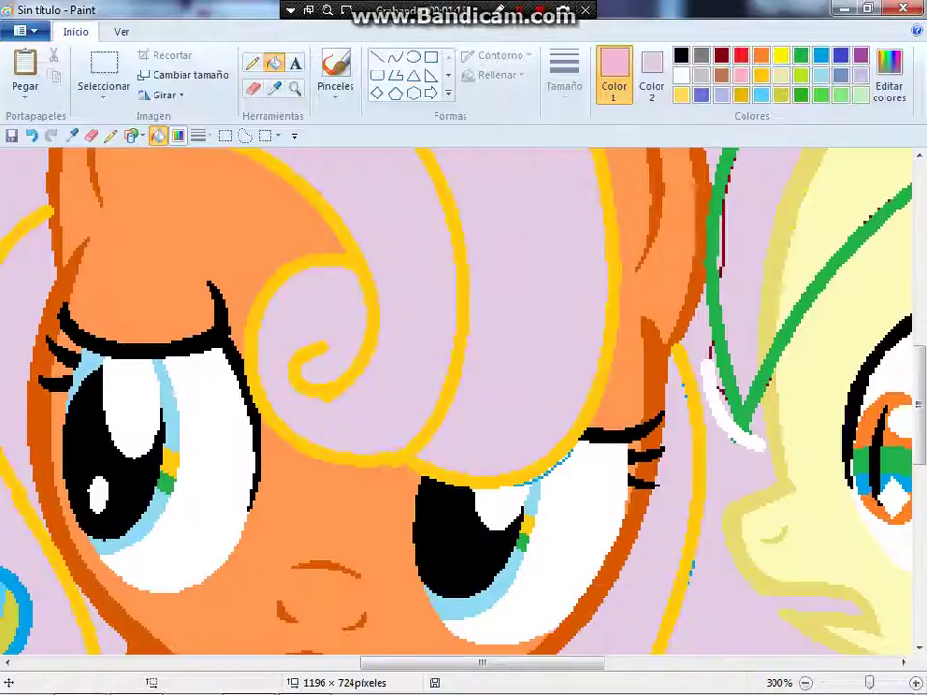
- Set the secondary colour to white and pencil over the blue sketch line on the right eye's highlight
scroll(463, 401, up, 3)
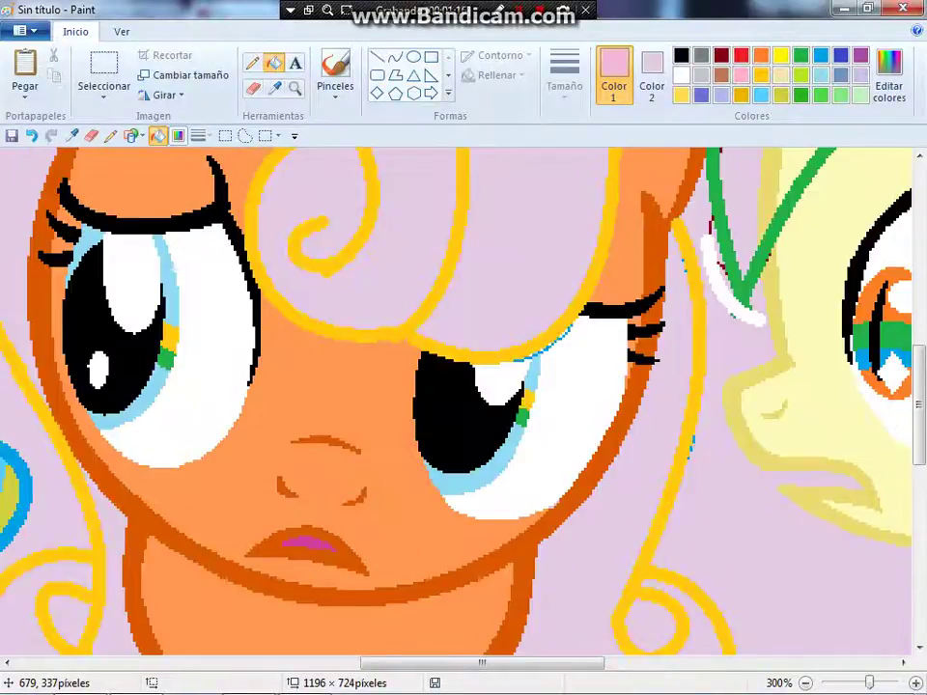
click(651, 77)
click(681, 75)
click(614, 77)
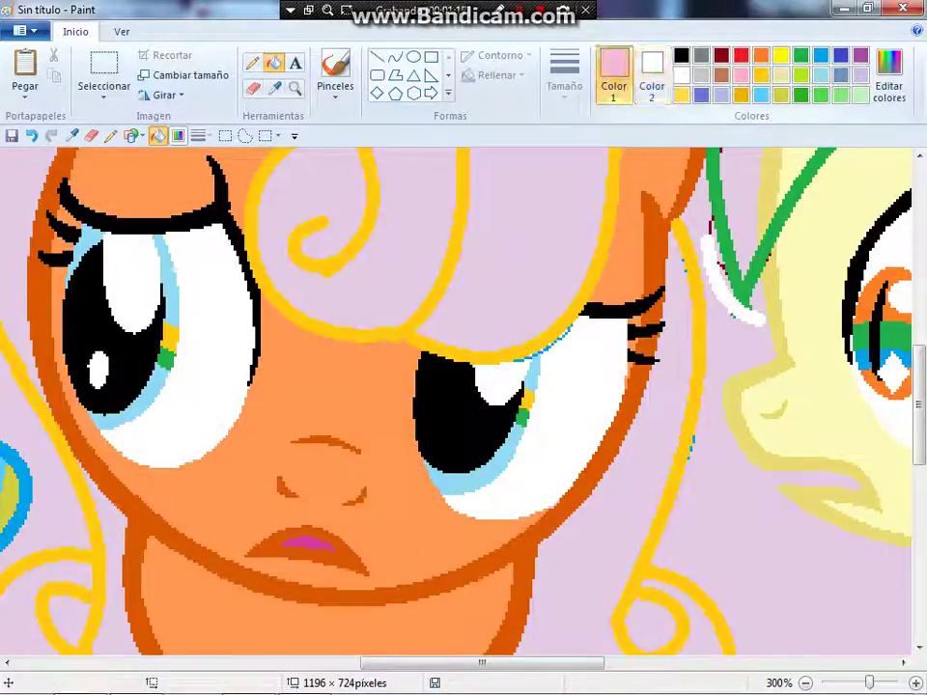
click(253, 61)
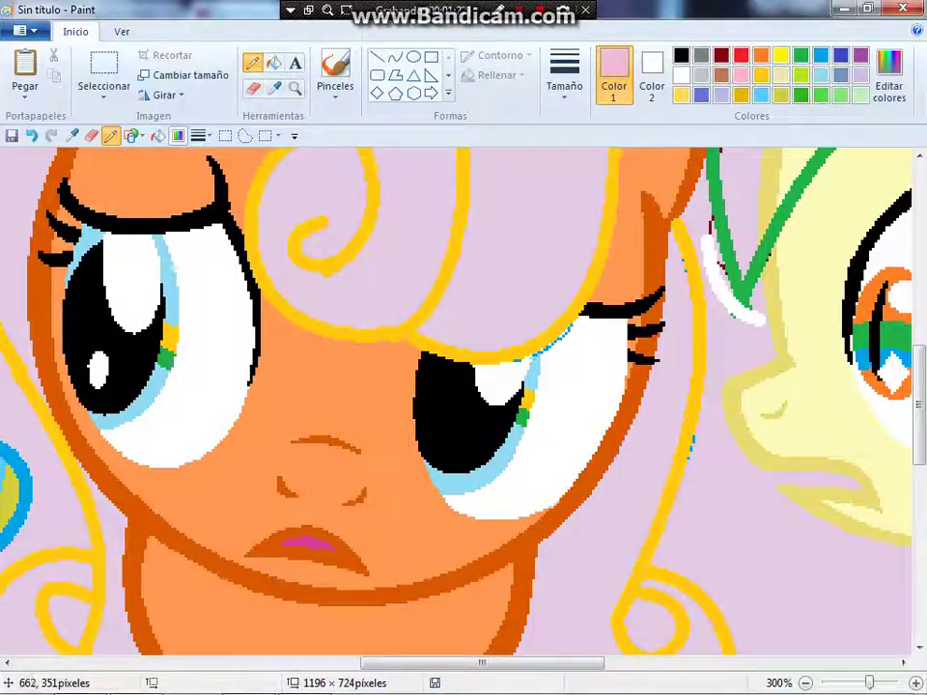
- Pencil over the remaining blue sketch line on the right eye, using sampled light blue for the iris and white for the eyeball
click(274, 86)
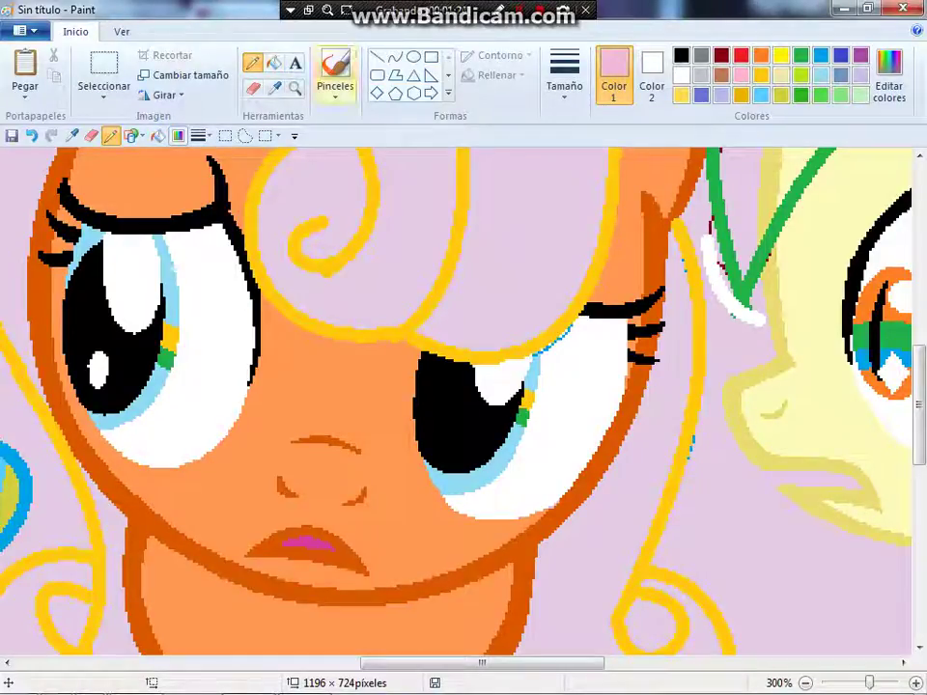
right_click(530, 348)
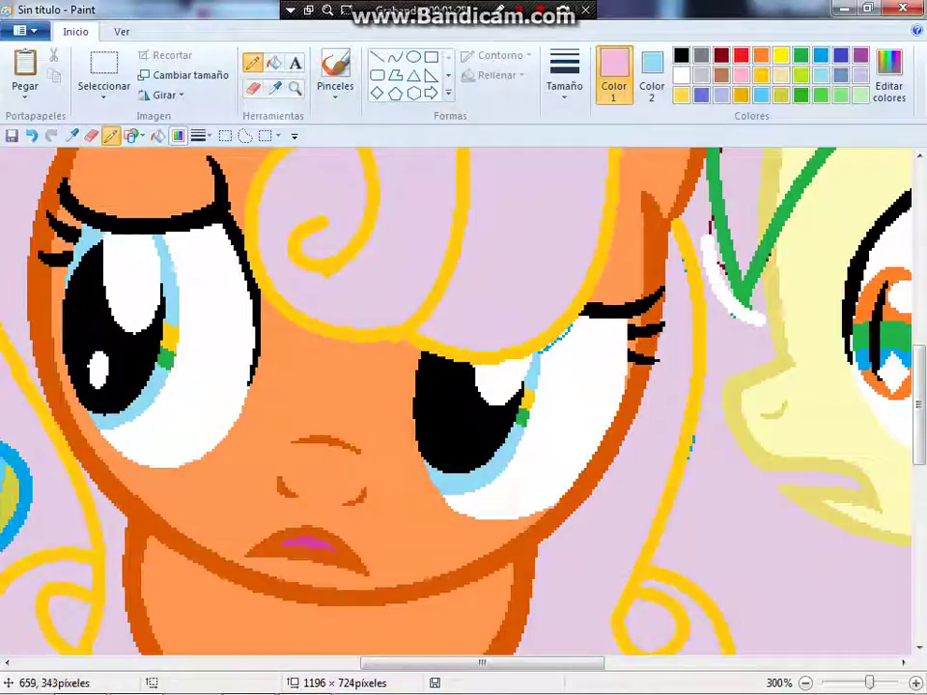
click(275, 88)
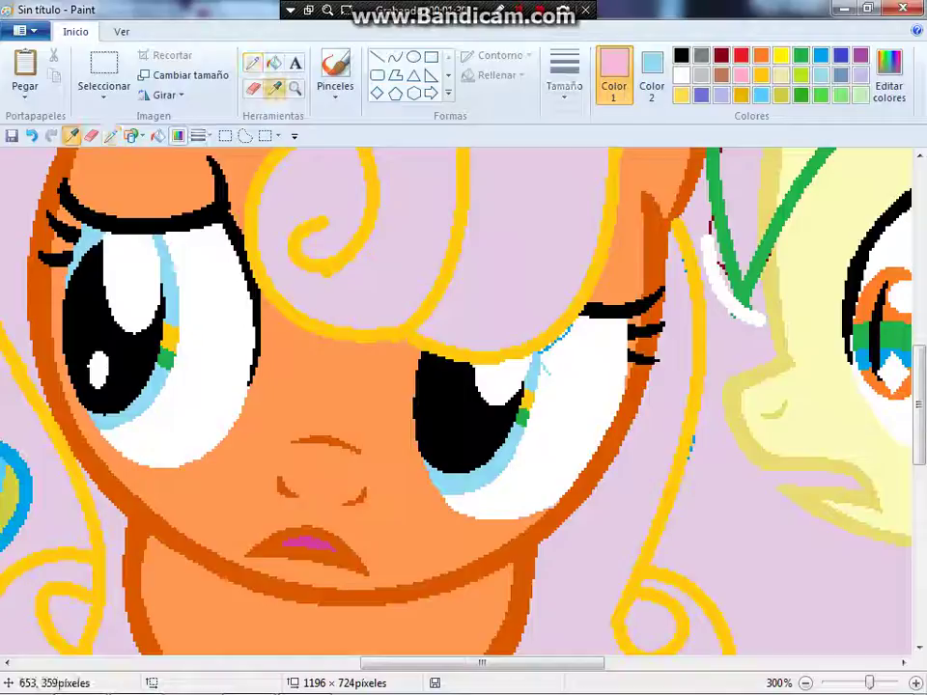
click(543, 370)
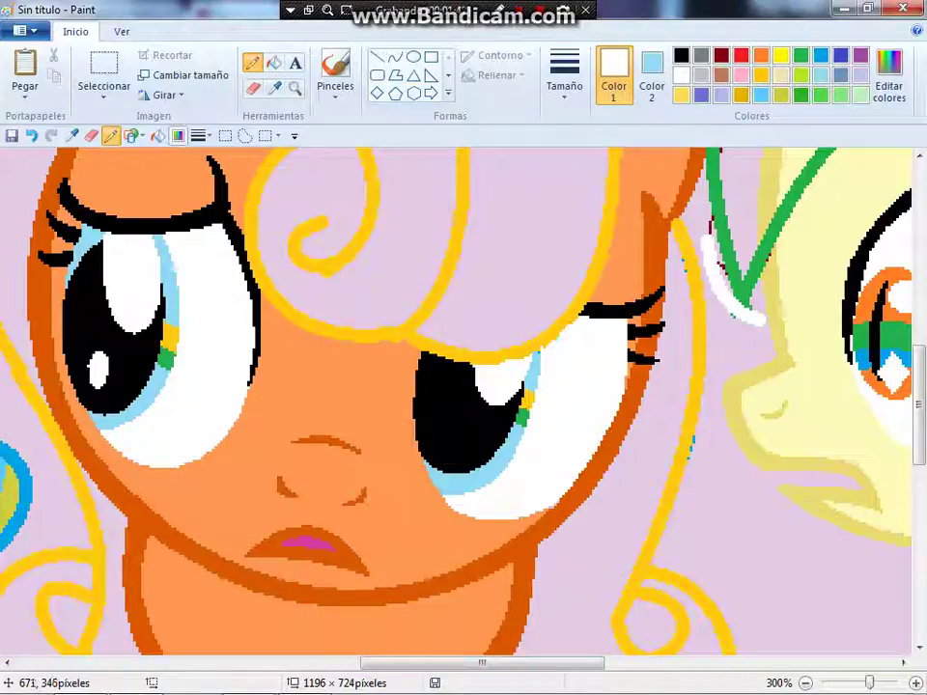
scroll(459, 400, down, 3)
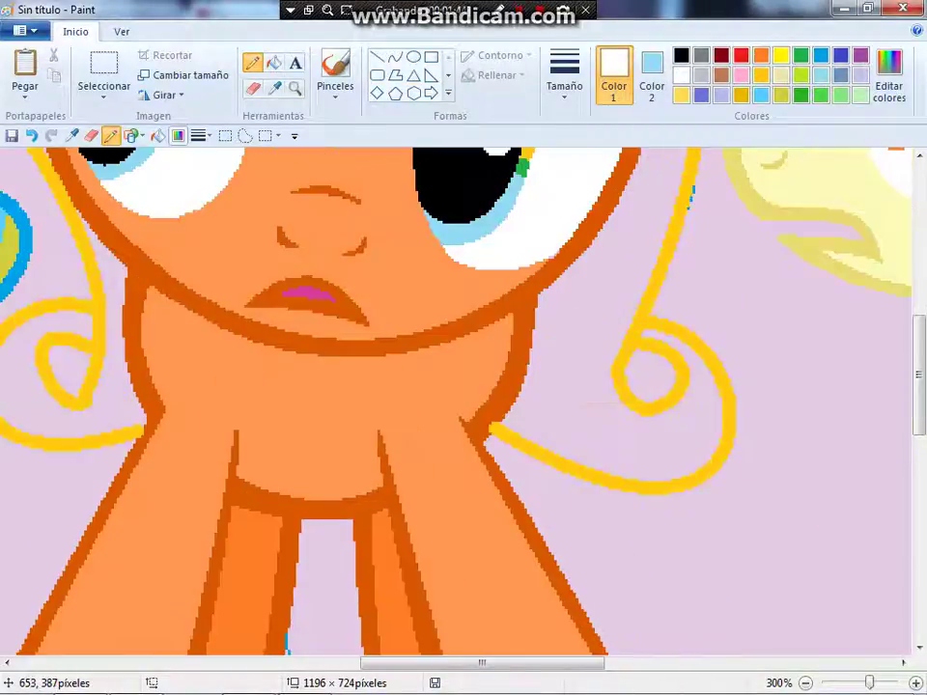
- Sample the yellow mane outline and trace the blue tail curl between the orange pony's legs with a thick pencil line
scroll(458, 400, up, 4)
drag(482, 664, 439, 663)
scroll(458, 401, down, 6)
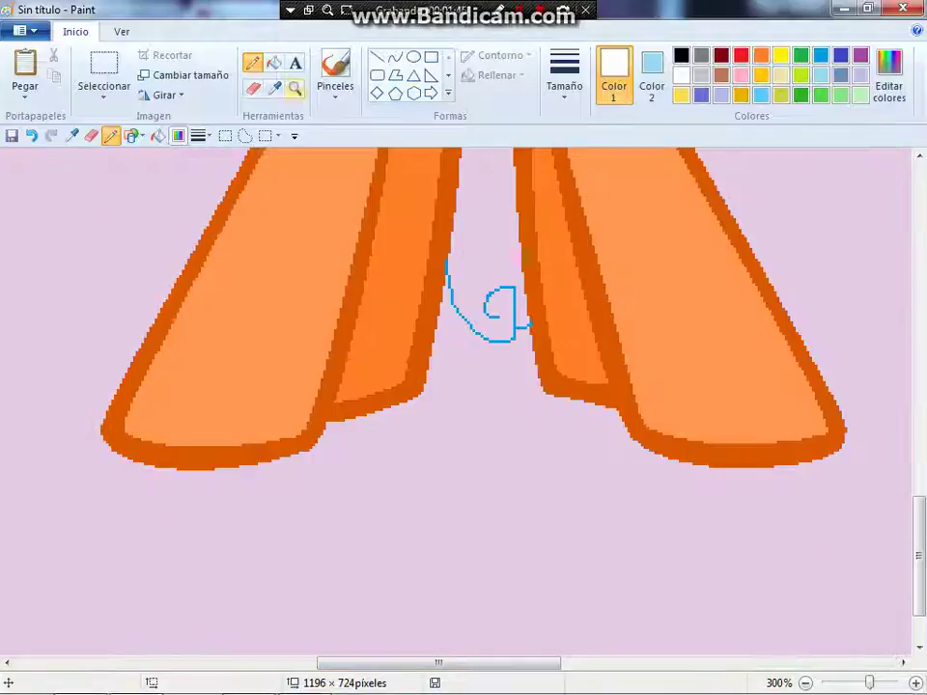
click(275, 89)
scroll(275, 289, up, 5)
click(240, 483)
scroll(241, 483, down, 5)
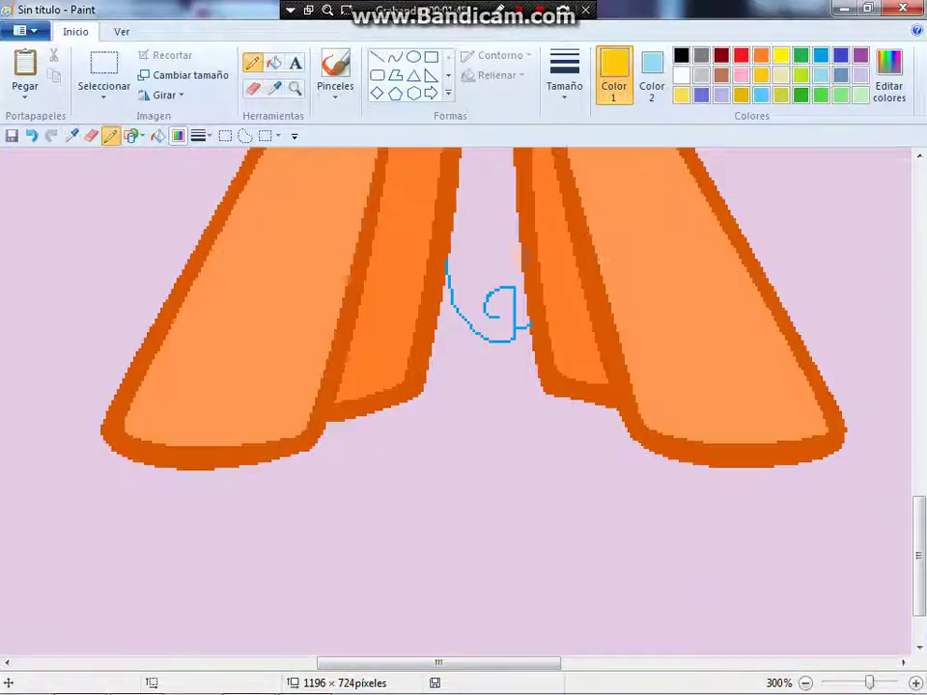
click(564, 77)
click(604, 199)
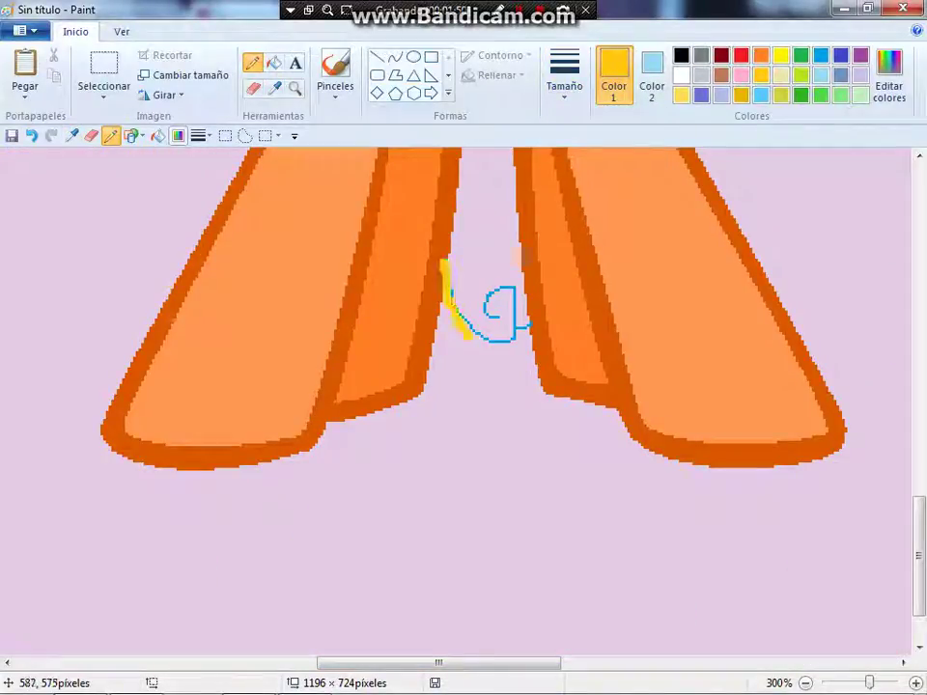
mouse_move(472, 336)
mouse_down()
mouse_move(517, 302)
mouse_move(485, 307)
mouse_up()
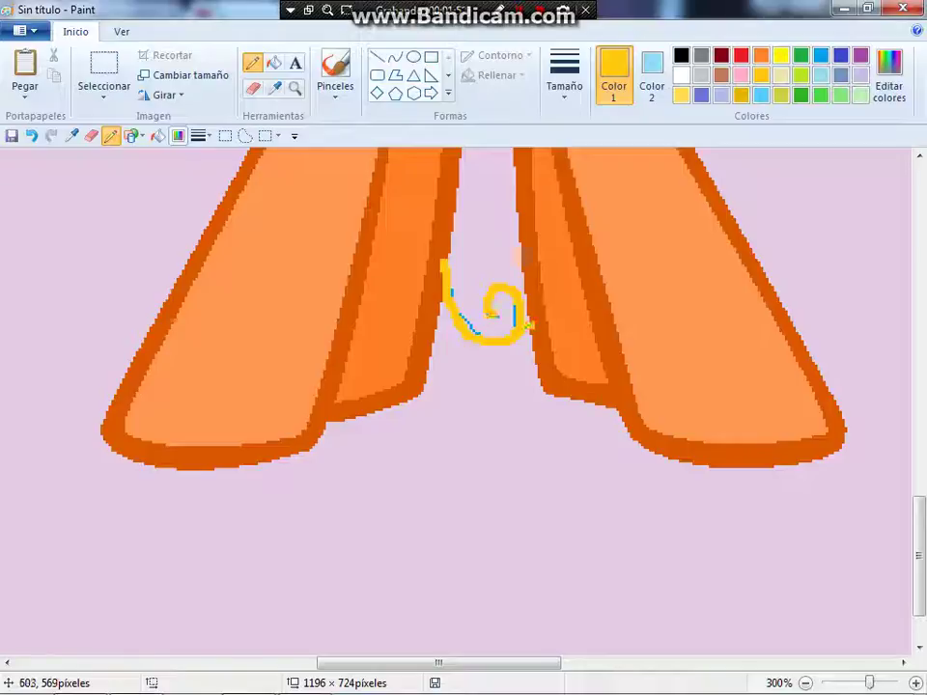
- Set blue as the primary colour and the sampled background lilac as the secondary colour for erasing leftover blue marks
click(274, 88)
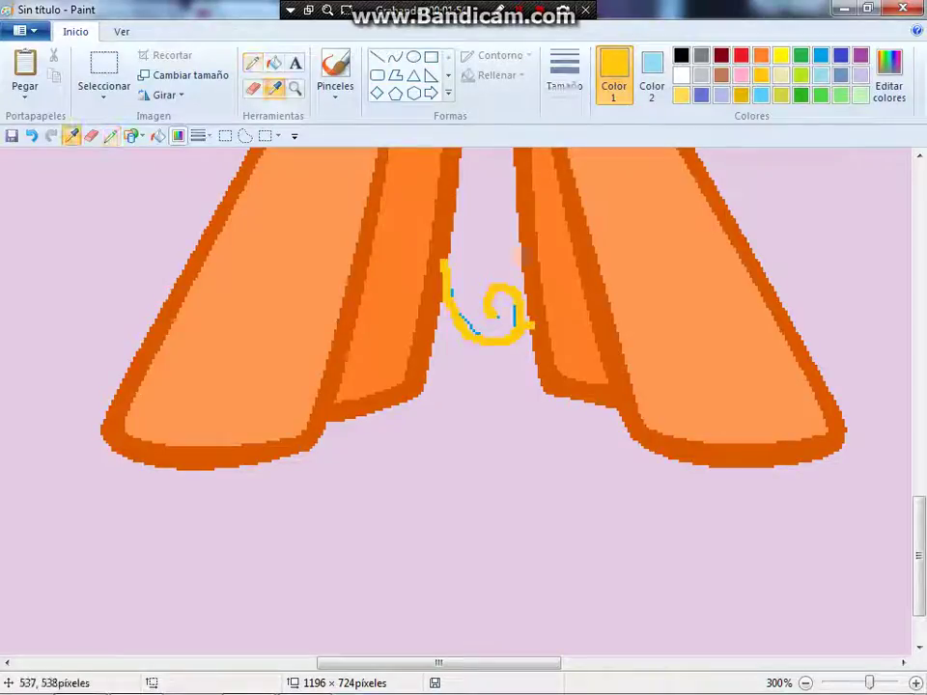
click(504, 267)
click(651, 75)
click(613, 76)
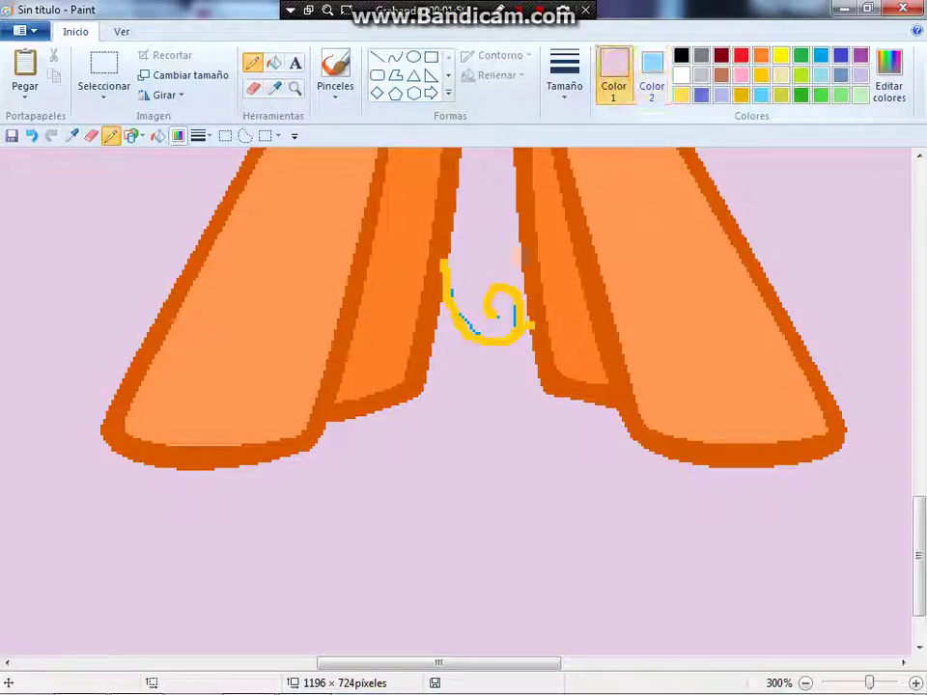
click(820, 56)
click(253, 88)
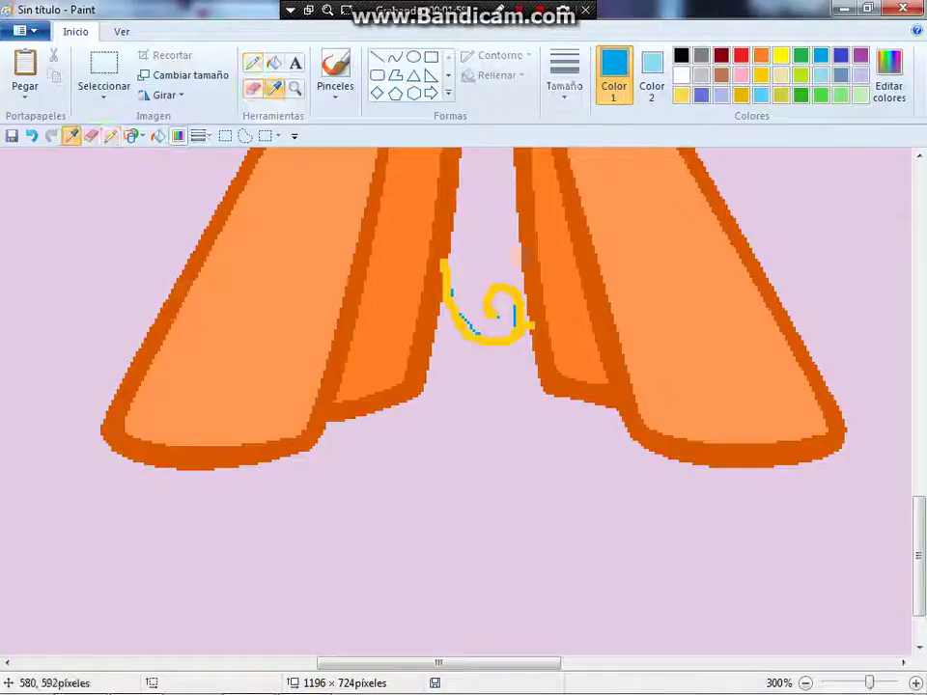
scroll(575, 345, up, 10)
scroll(472, 615, down, 5)
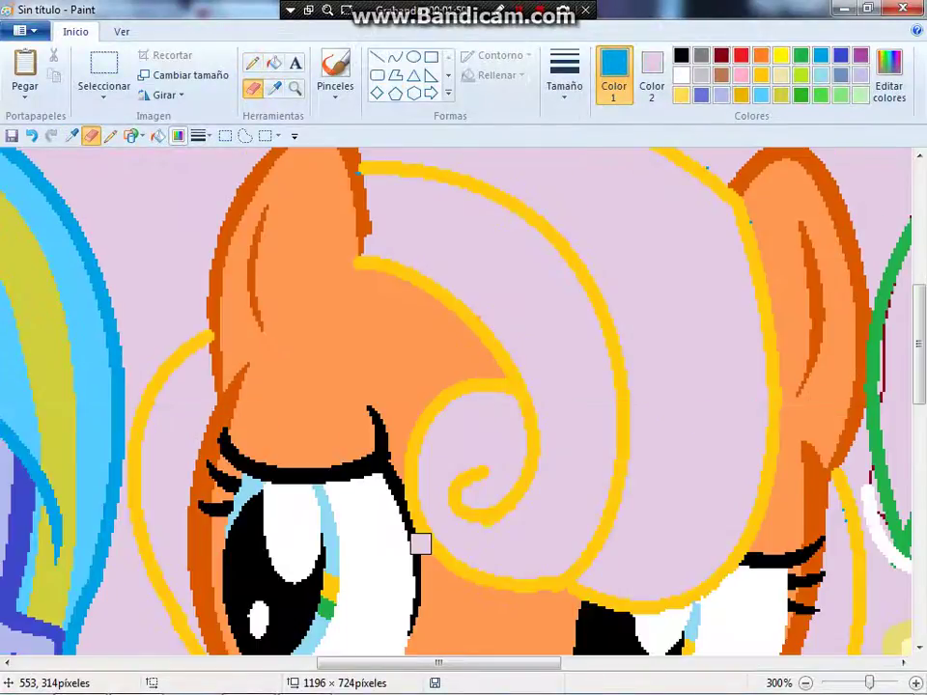
- Examine the yellow pony's green mane outline for leftover dark red sketch lines
drag(402, 662, 511, 662)
scroll(593, 662, up, 4)
drag(593, 662, 745, 662)
scroll(770, 275, down, 4)
scroll(770, 276, down, 5)
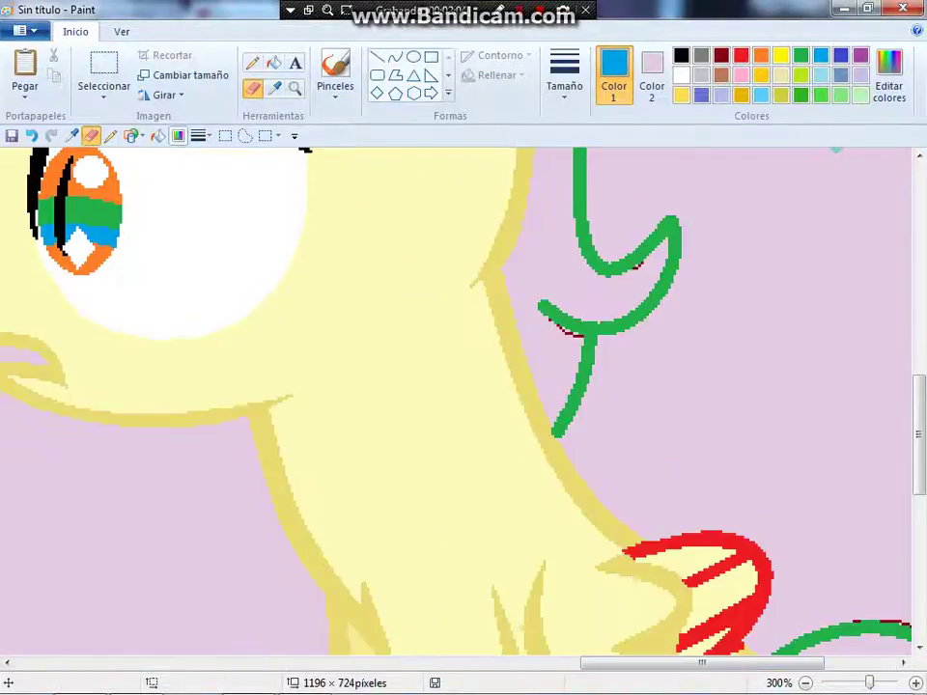
scroll(770, 276, up, 2)
scroll(724, 275, up, 5)
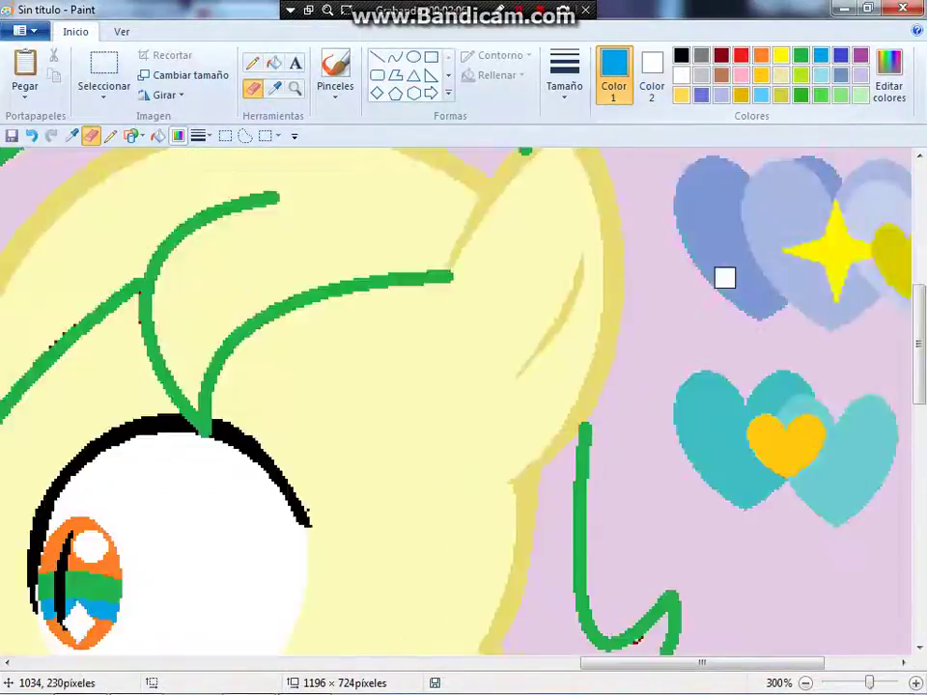
scroll(726, 299, down, 8)
scroll(725, 322, up, 6)
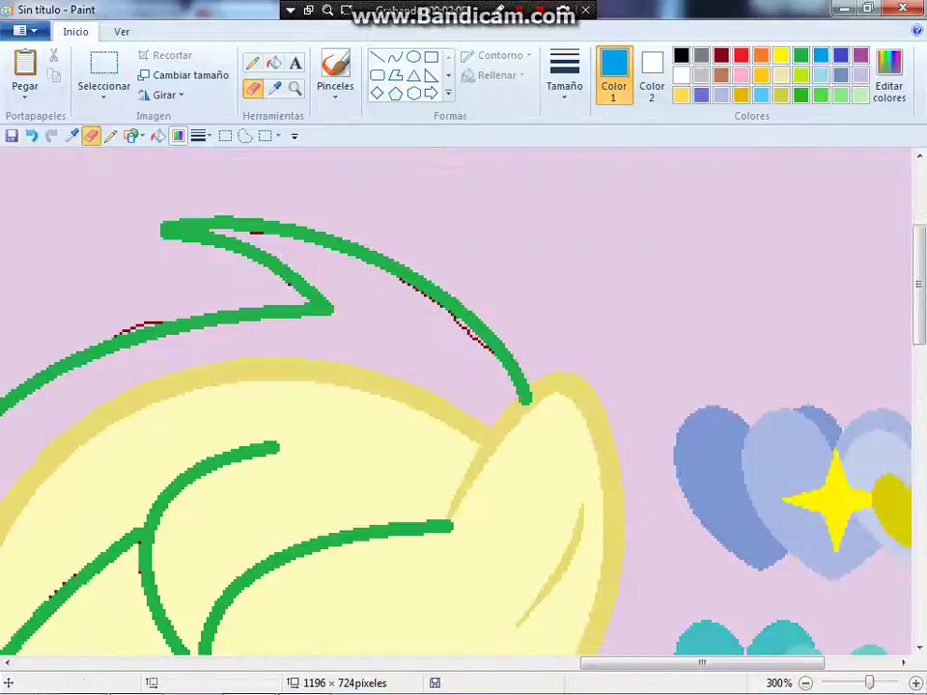
- Set dark red as primary and sampled lilac as secondary colour, and erase the dark red lines along the yellow pony's upper mane
click(652, 76)
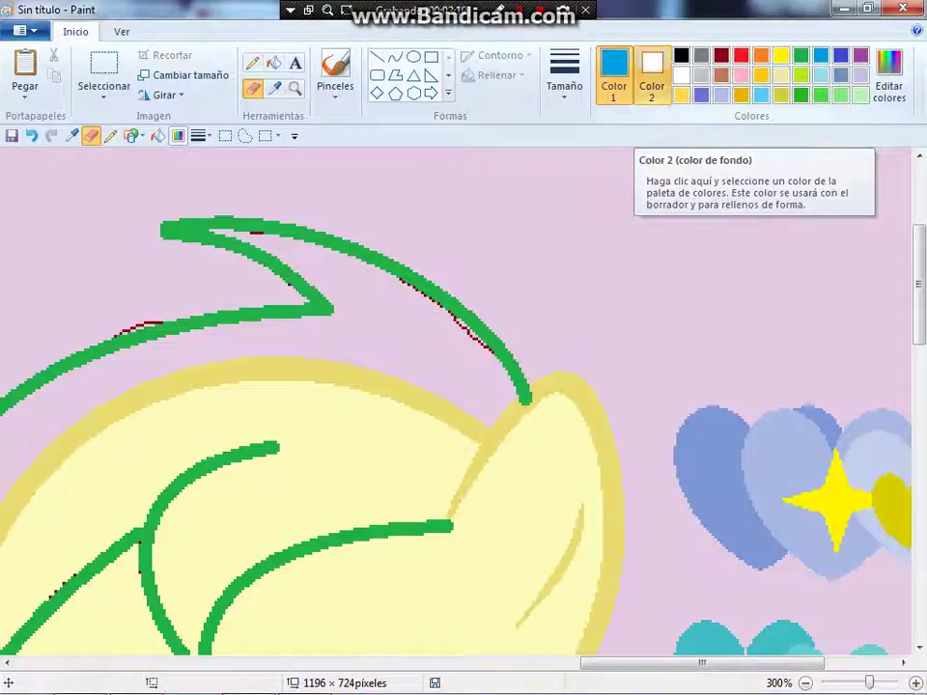
click(614, 92)
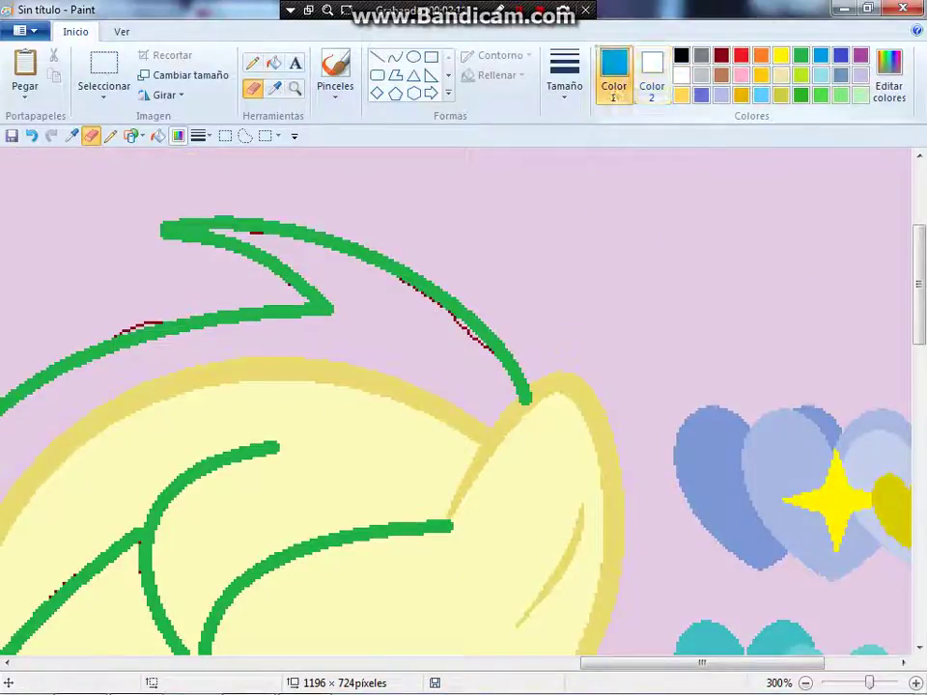
click(742, 55)
click(275, 88)
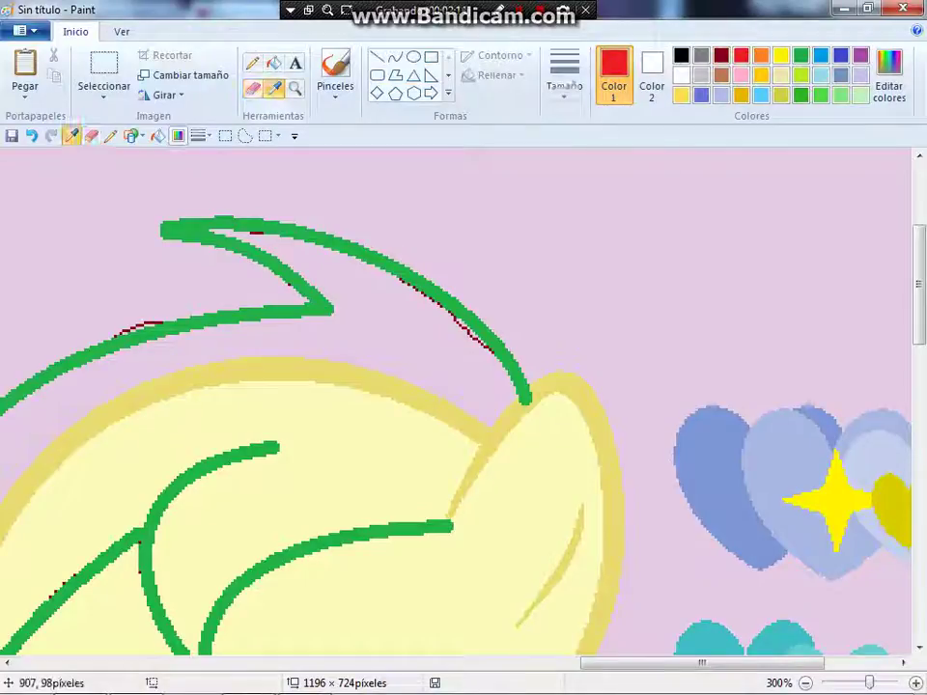
right_click(372, 162)
click(721, 55)
drag(371, 263, 504, 380)
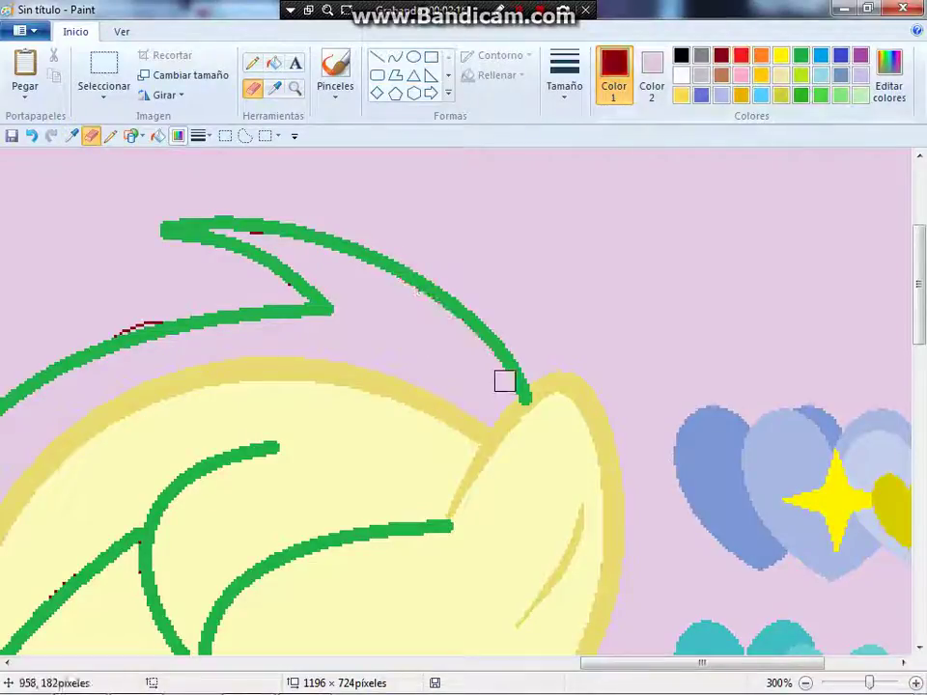
mouse_move(201, 212)
mouse_down()
mouse_move(330, 259)
mouse_move(146, 313)
mouse_move(130, 340)
mouse_up()
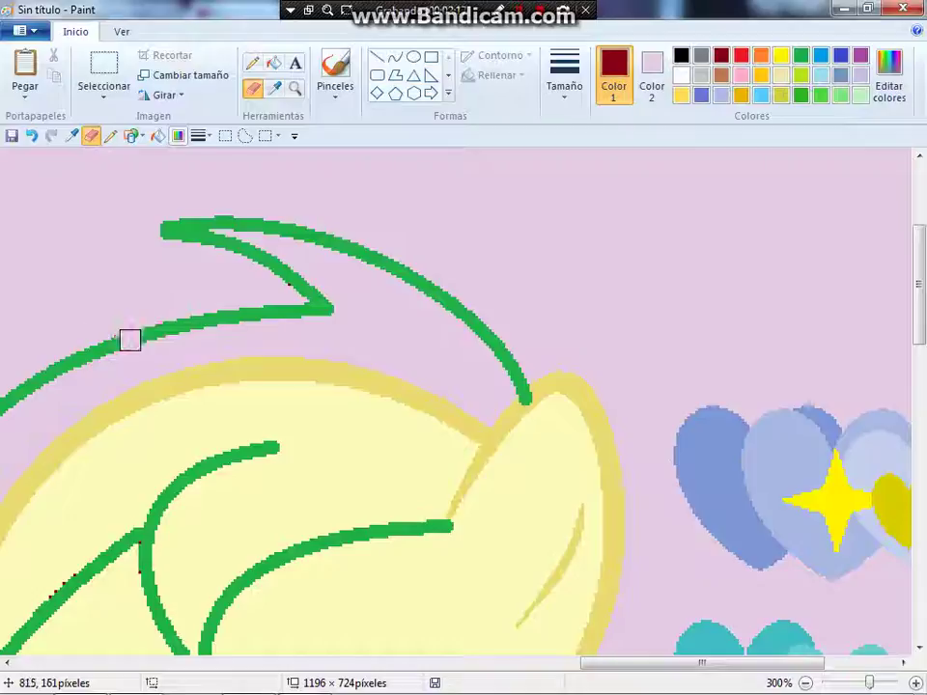
- Erase the dark red remnants along the front edge of the green mane outline and its forelock
scroll(288, 350, down, 3)
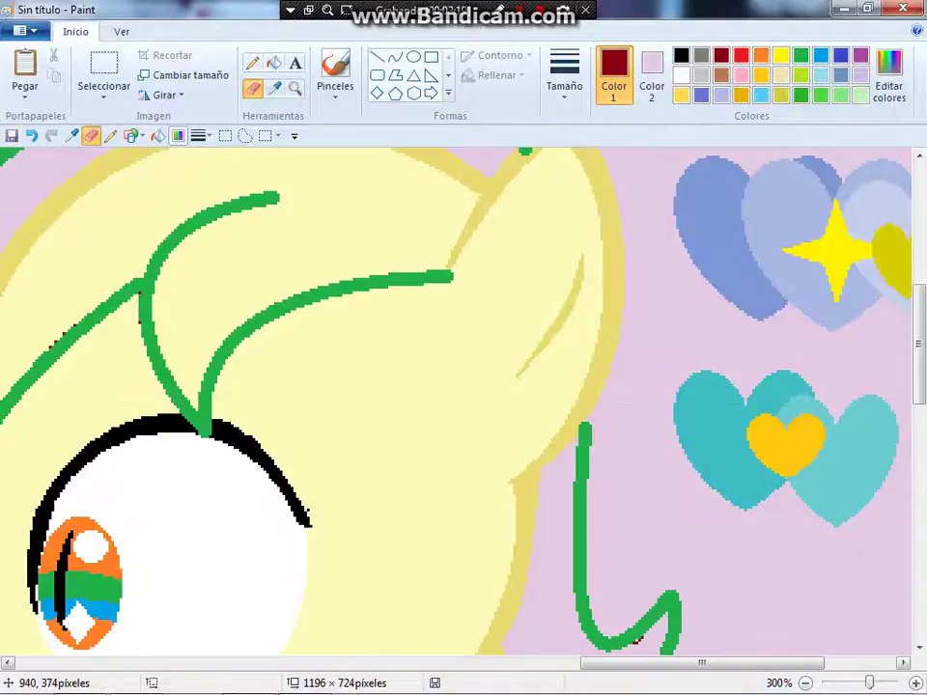
scroll(513, 415, left, 5)
mouse_move(387, 376)
mouse_down()
mouse_move(495, 649)
mouse_move(466, 560)
mouse_move(428, 495)
mouse_move(403, 364)
mouse_move(494, 156)
mouse_up()
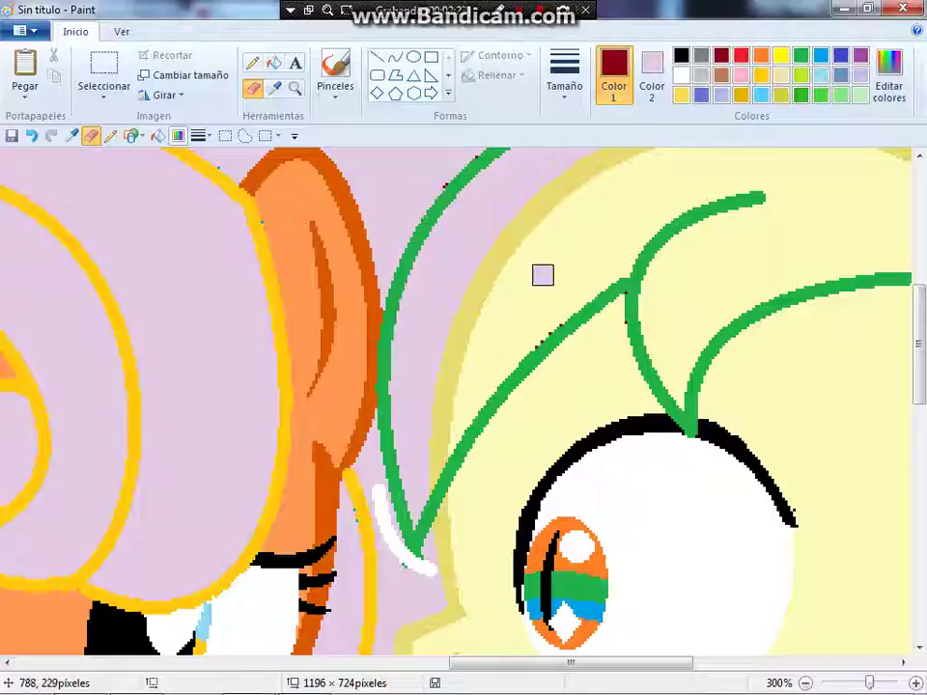
scroll(547, 305, up, 3)
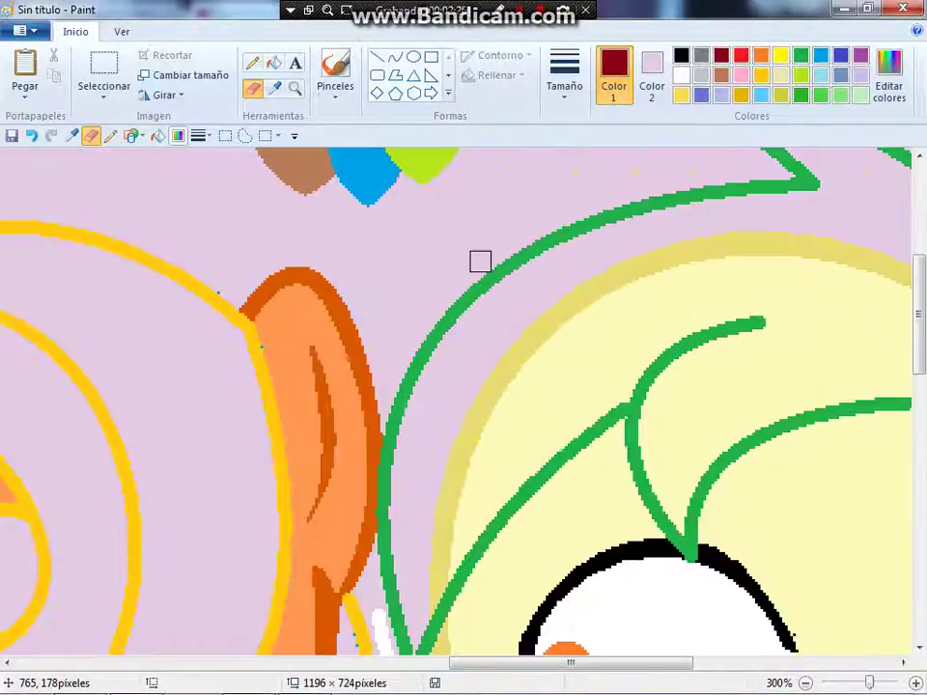
- Erase the blue remnants beside the orange pony's right mane strand and fill the white stroke near the green forelock tip with sampled lilac
scroll(480, 262, down, 9)
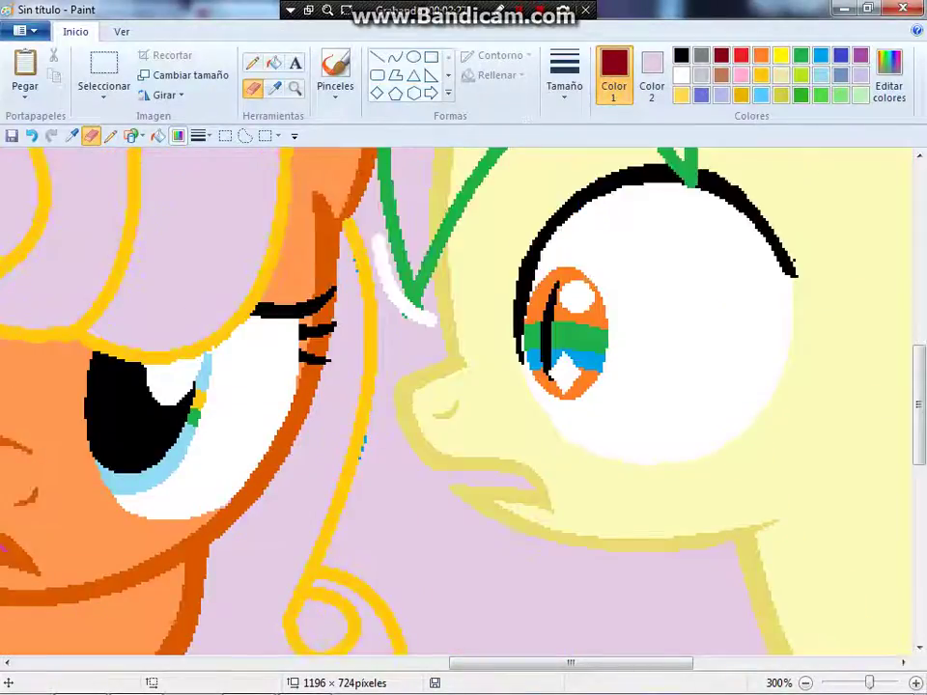
click(821, 55)
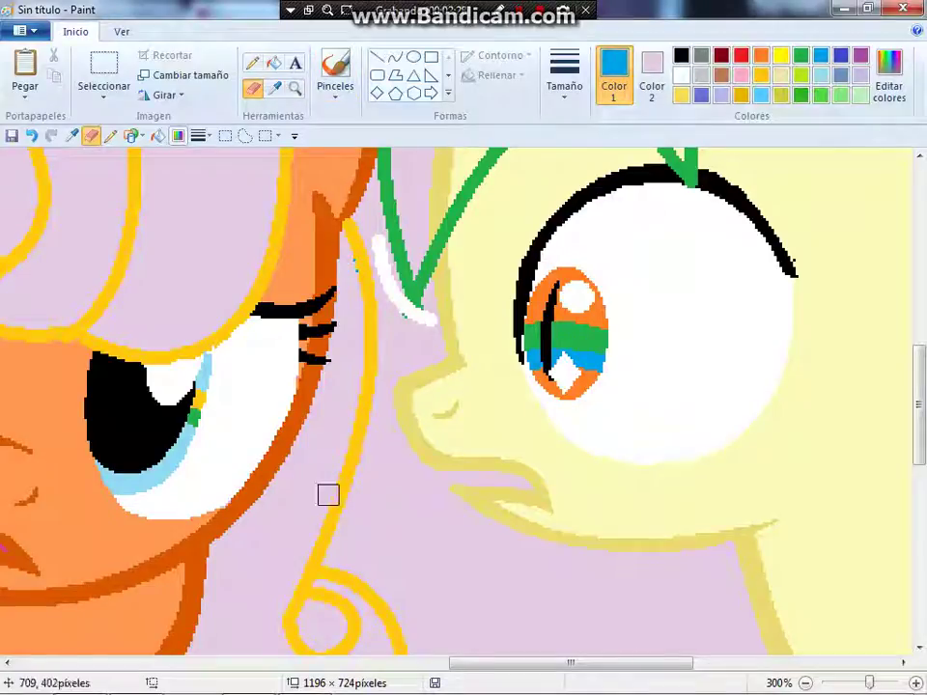
click(273, 88)
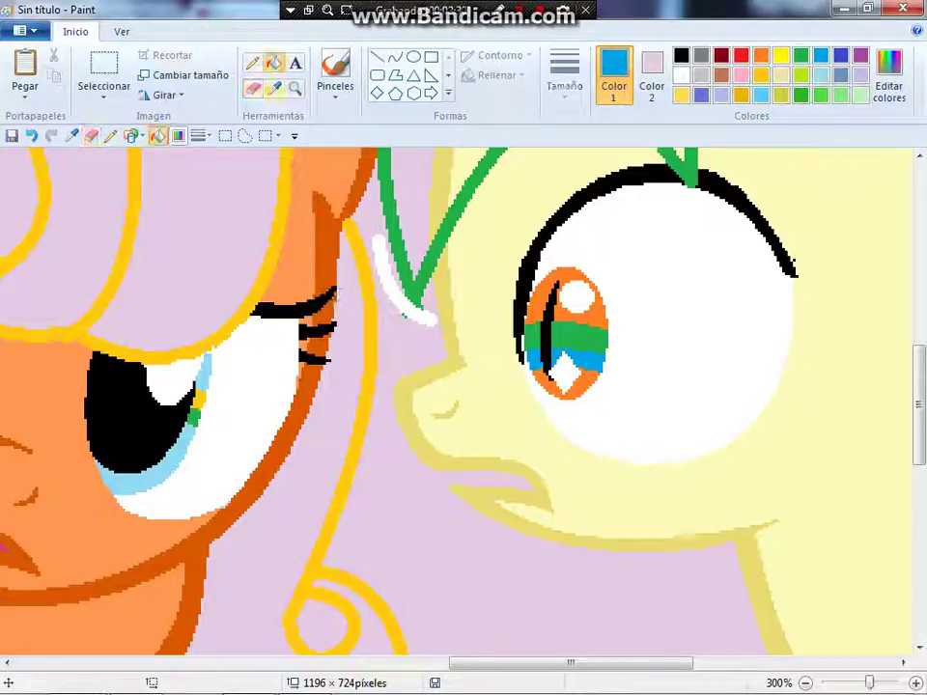
click(402, 329)
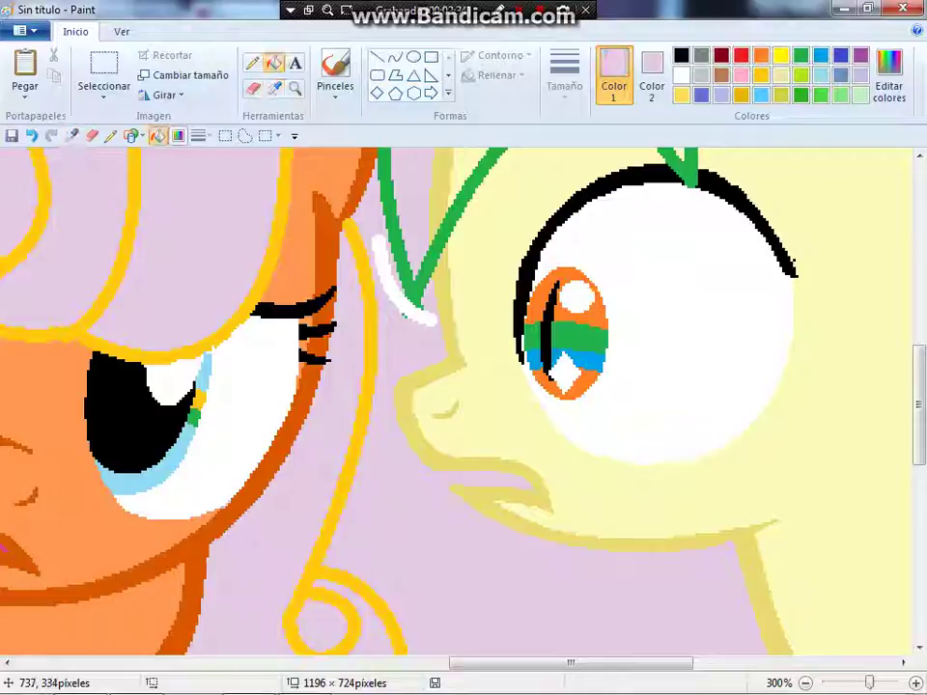
click(401, 321)
scroll(415, 318, up, 8)
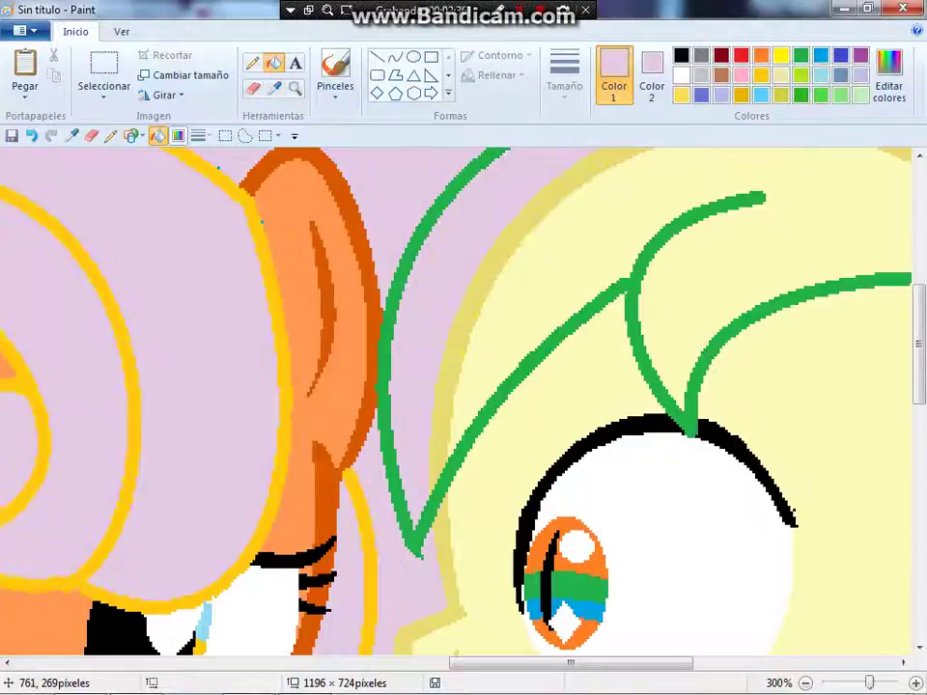
- Sample the yellow pony's light yellow coat as the secondary colour and erase over a section of the darker forehead outline
scroll(618, 386, down, 3)
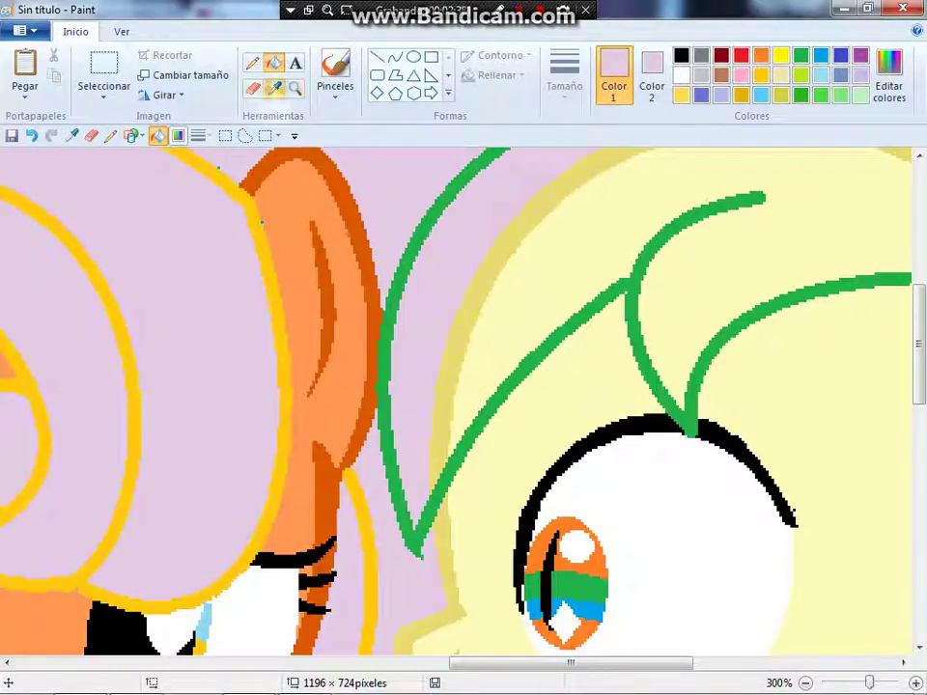
click(274, 88)
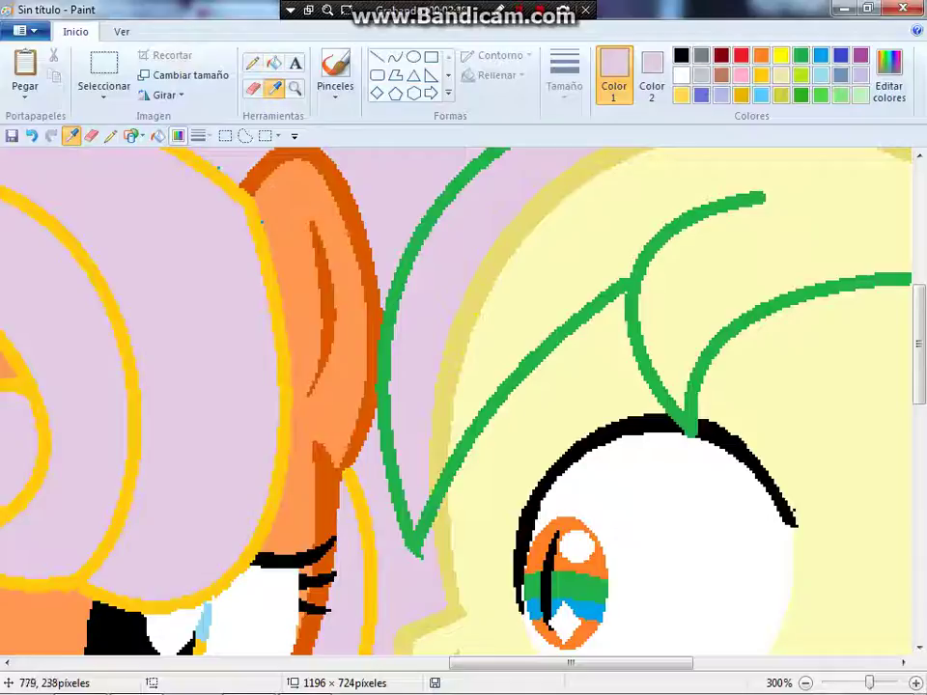
right_click(521, 299)
click(253, 89)
mouse_move(452, 357)
mouse_down()
mouse_move(467, 326)
mouse_move(469, 300)
mouse_move(494, 261)
mouse_up()
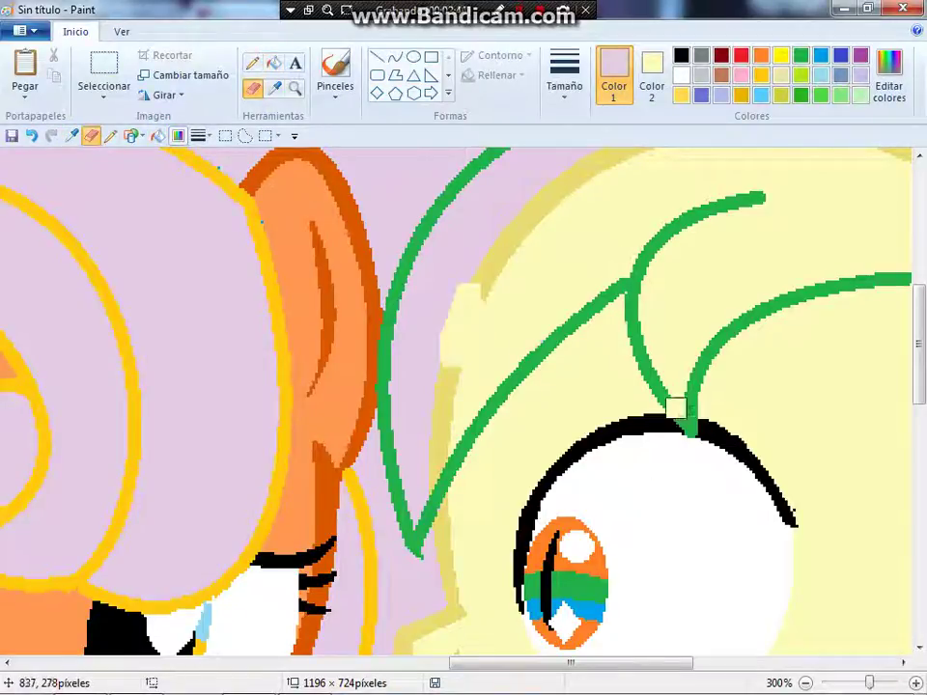
- Pencil a light yellow break in the outline at the ear's base and fill the darker head and forehead outline with light yellow
scroll(647, 407, down, 3)
scroll(647, 407, right, 4)
scroll(600, 598, up, 4)
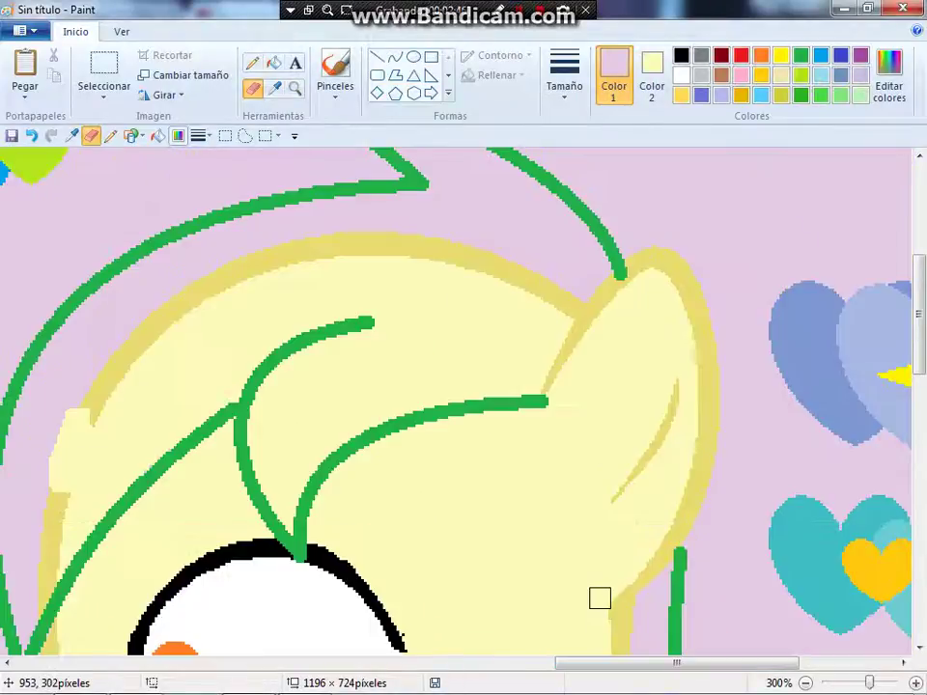
scroll(600, 599, down, 2)
scroll(491, 257, up, 1)
click(253, 63)
scroll(495, 240, up, 1)
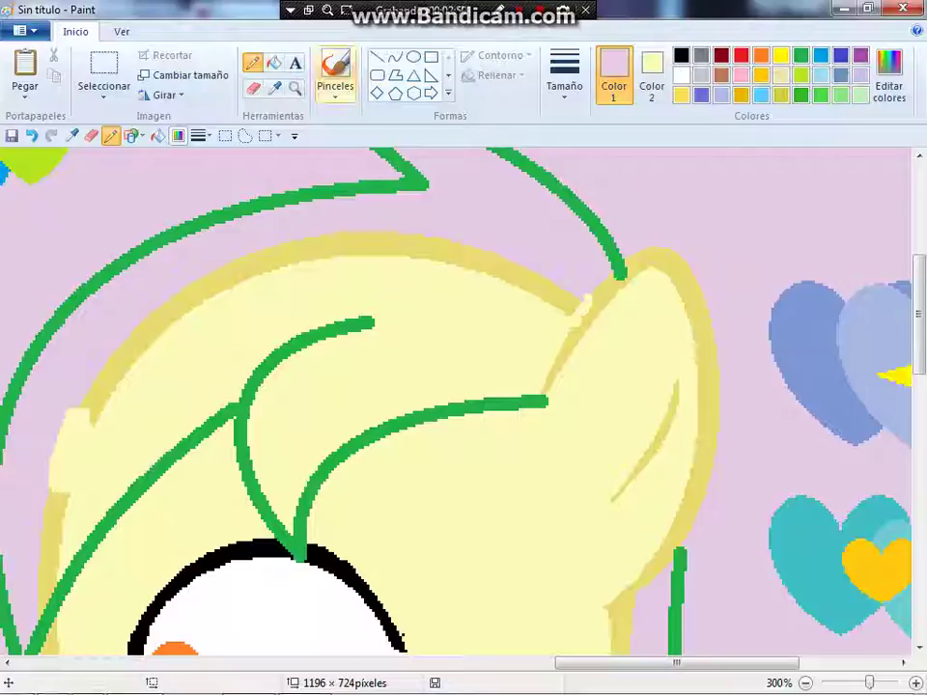
click(274, 61)
right_click(394, 246)
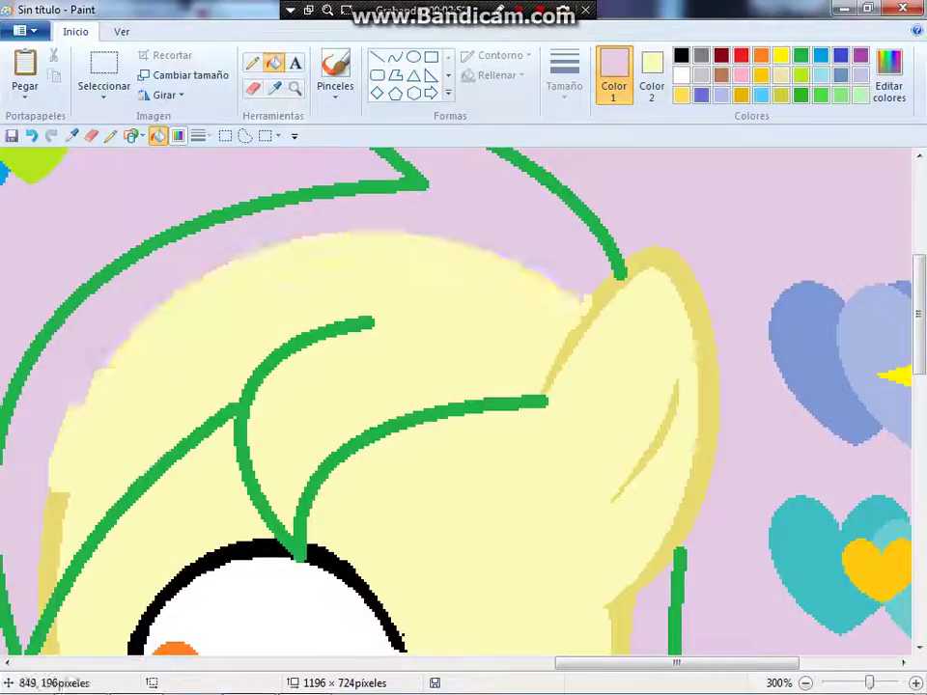
right_click(50, 575)
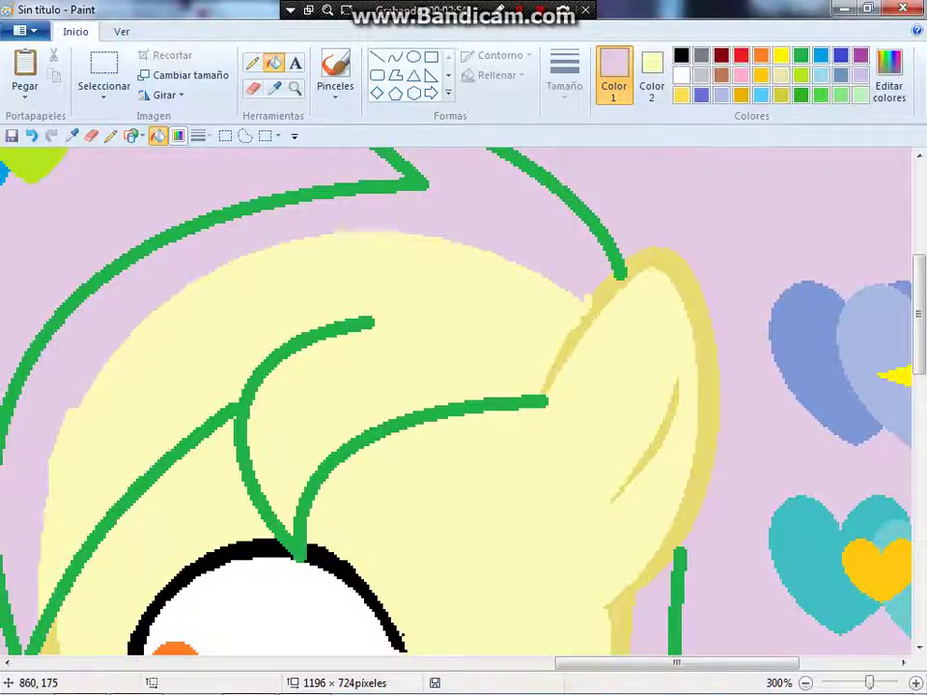
- Set dark red as primary and sampled background lilac as secondary, and erase the dark red remnants around the yellow pony's back mane curl
scroll(453, 400, down, 3)
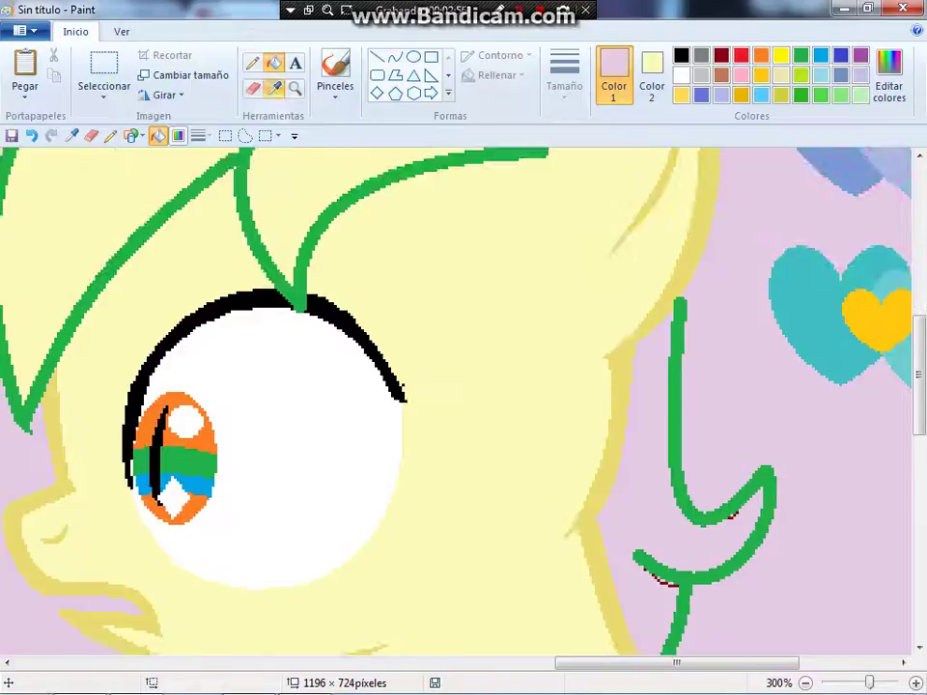
click(274, 87)
click(651, 75)
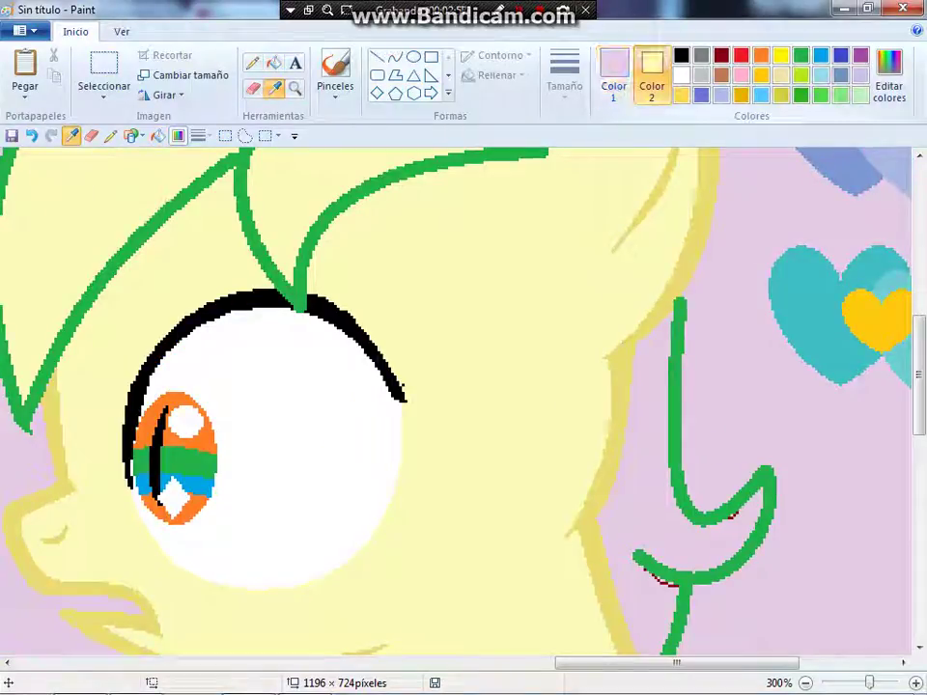
click(613, 75)
click(721, 56)
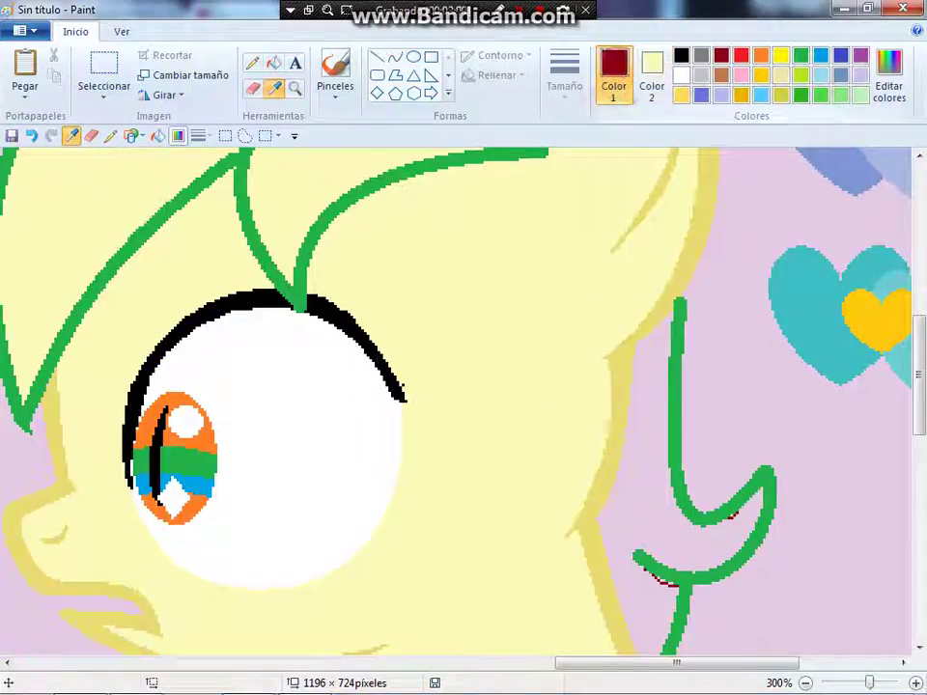
scroll(459, 400, down, 5)
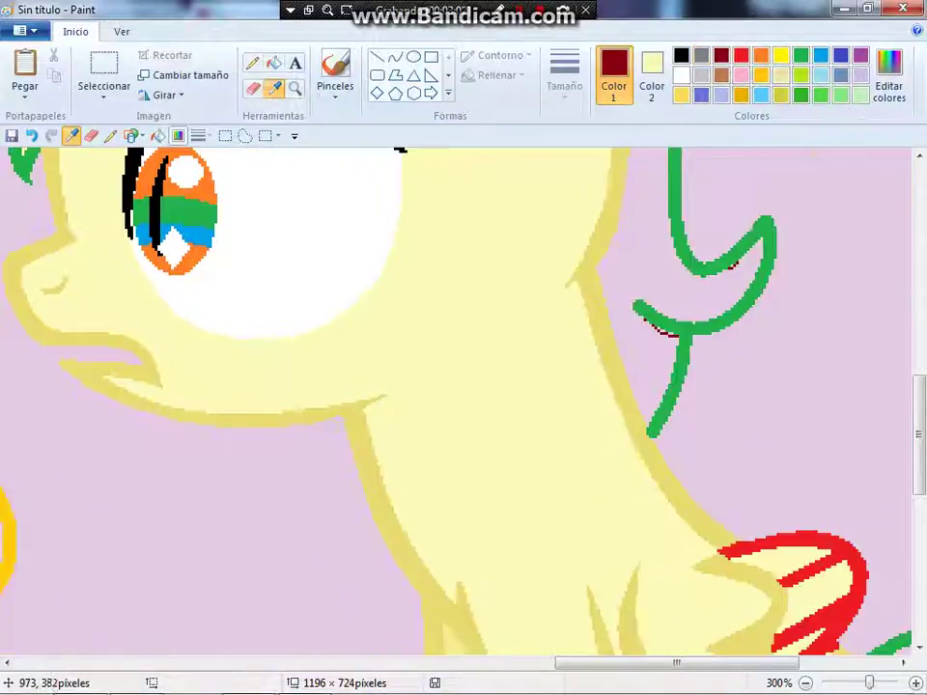
right_click(657, 296)
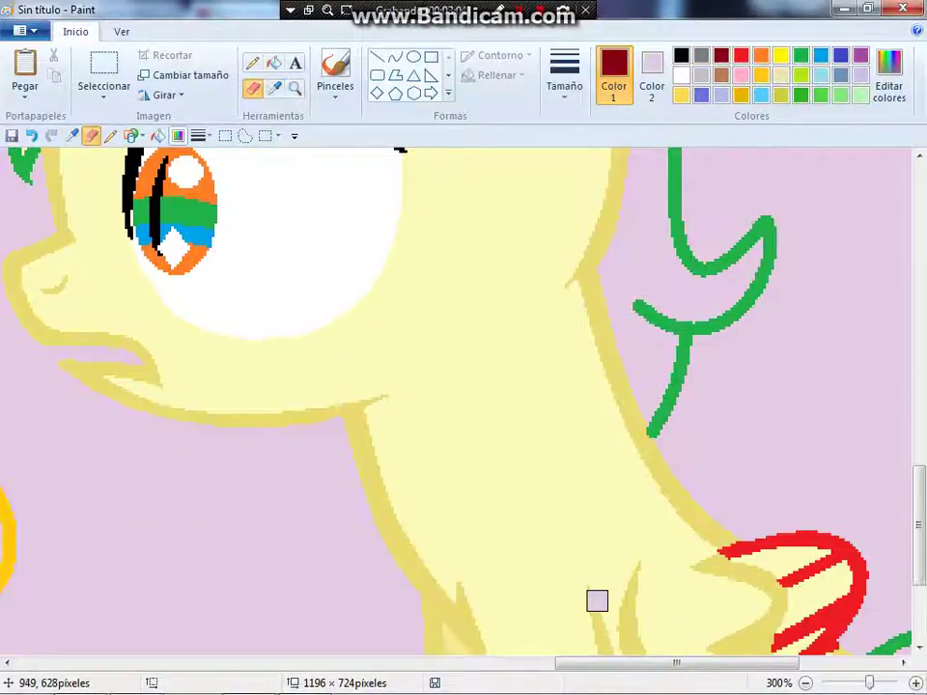
- Erase the dark red marks inside the tail's curve and the white stroke beside the tail tip, replacing them with lilac
scroll(596, 599, down, 10)
scroll(606, 433, right, 10)
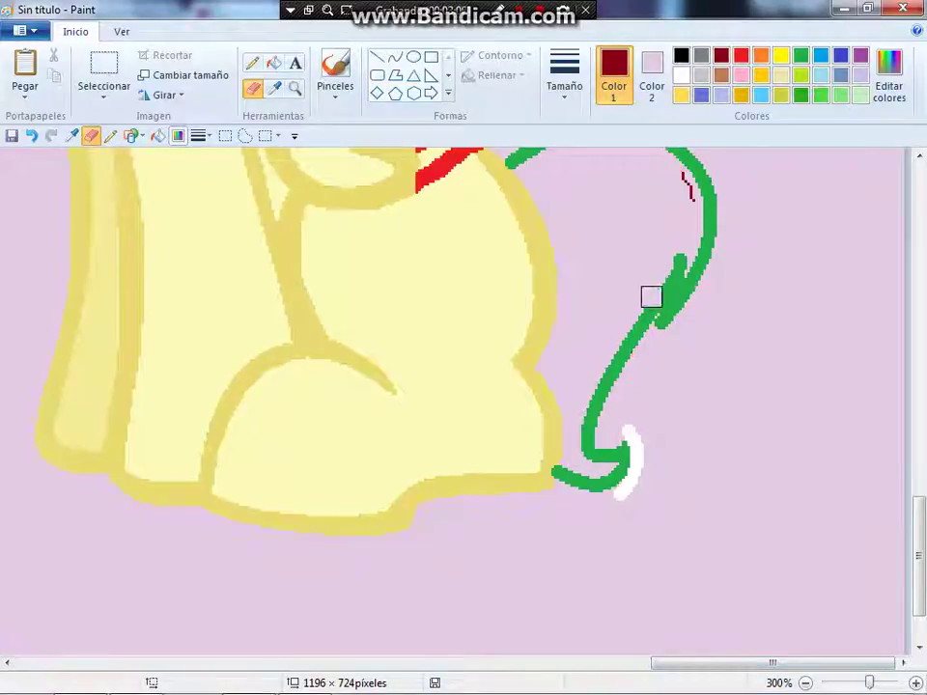
drag(697, 192, 682, 162)
click(682, 75)
drag(637, 425, 629, 464)
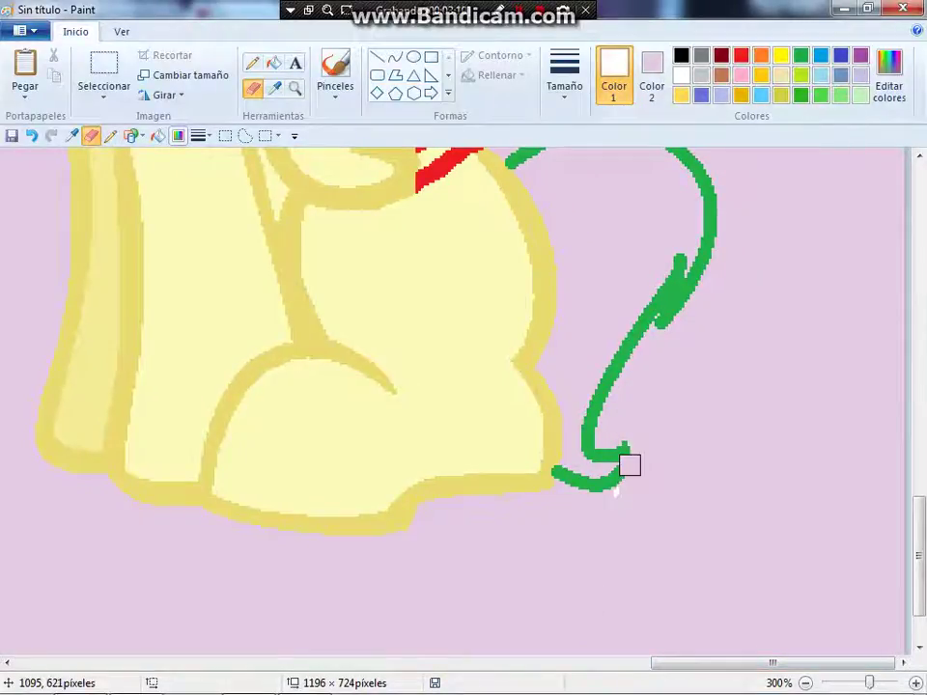
- Reset the secondary colour to white and sample the light green of the heart above the yellow pony as the primary colour
scroll(633, 541, up, 10)
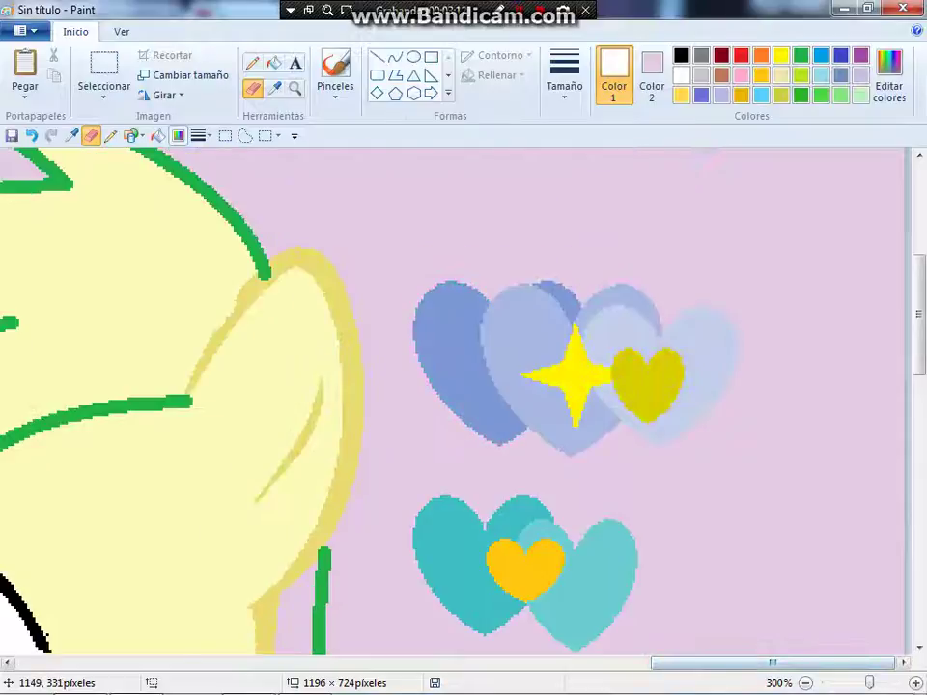
mouse_move(772, 664)
mouse_down()
mouse_move(524, 663)
mouse_move(774, 664)
mouse_up()
scroll(755, 649, up, 5)
click(652, 75)
click(614, 75)
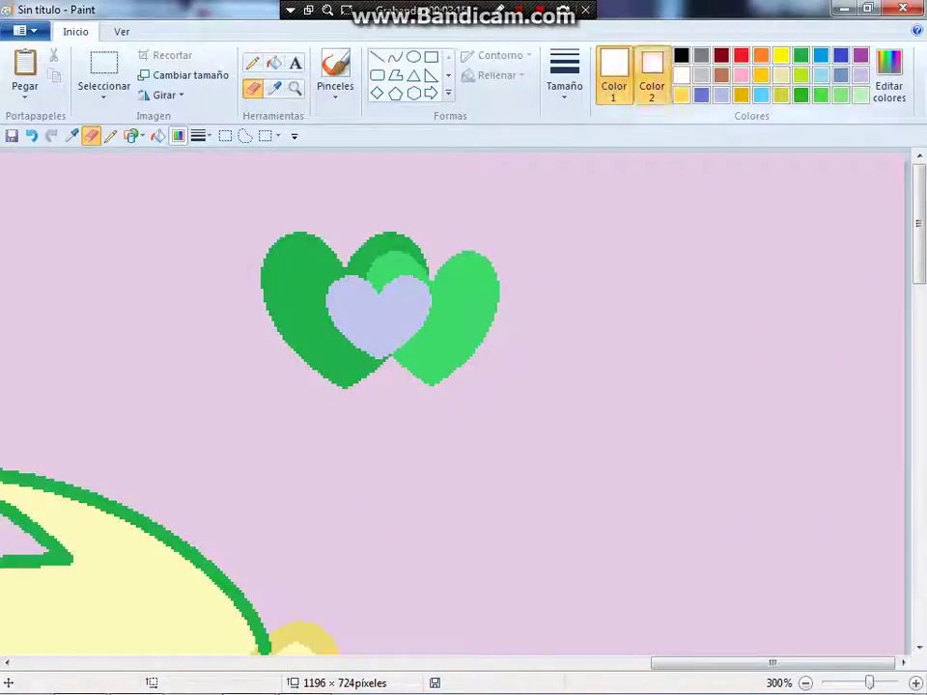
click(276, 63)
click(275, 89)
click(454, 319)
- Fill the yellow pony's front mane and the back mane behind the neck with light green
scroll(309, 606, down, 1)
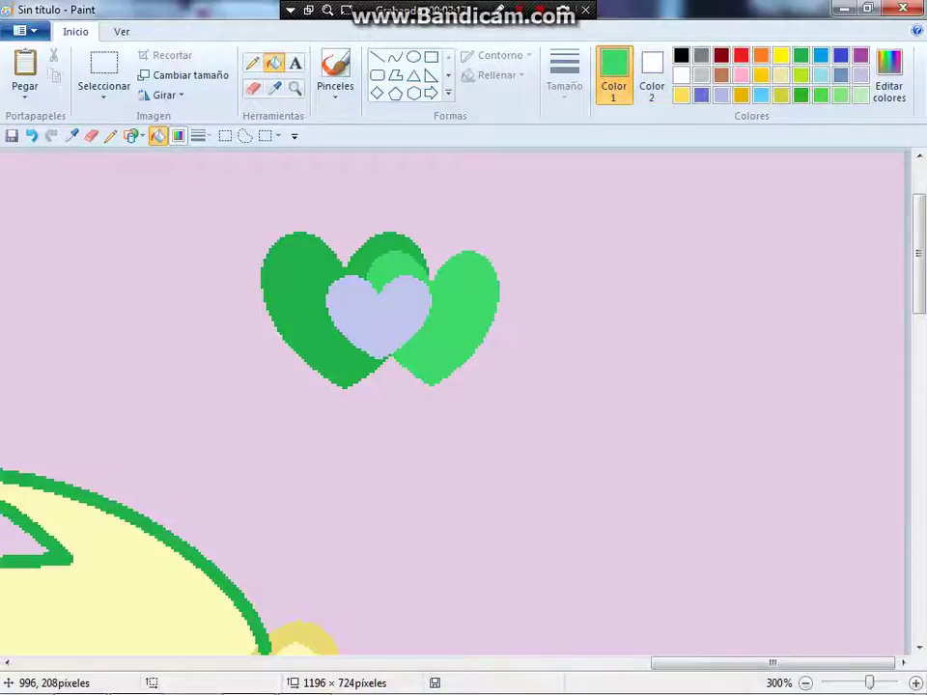
drag(772, 663, 686, 663)
scroll(431, 309, down, 3)
click(388, 210)
scroll(388, 210, down, 3)
click(633, 282)
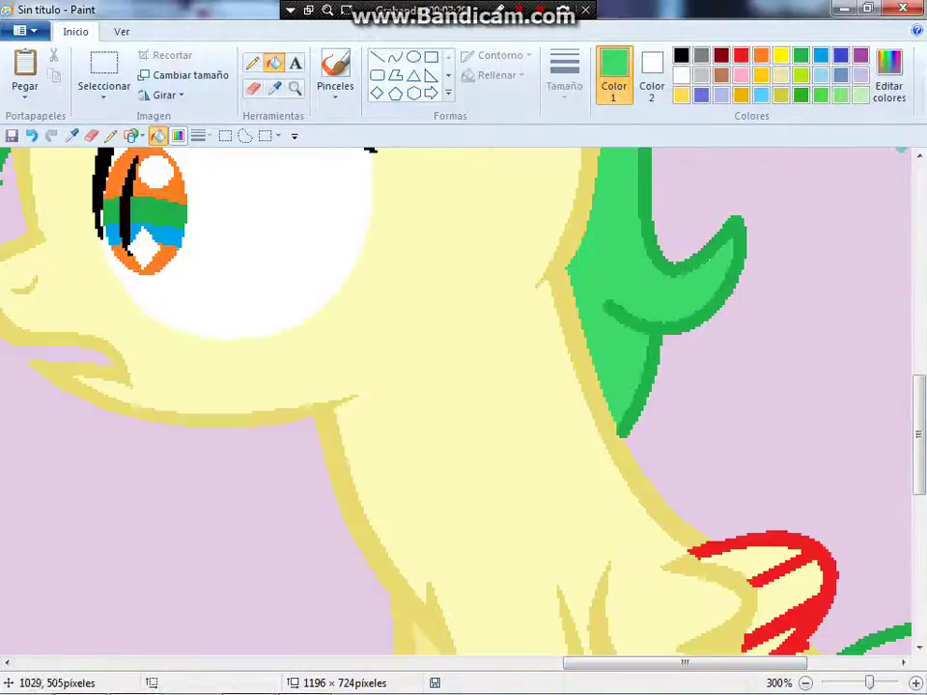
- Fill the yellow pony's tail with light green, undoing the first fill before repeating it
scroll(849, 598, down, 3)
click(866, 516)
key(ctrl+z)
click(888, 501)
- Sample the lavender of the small heart between the green hearts and prepare the Curve tool with a thin line
scroll(274, 421, up, 6)
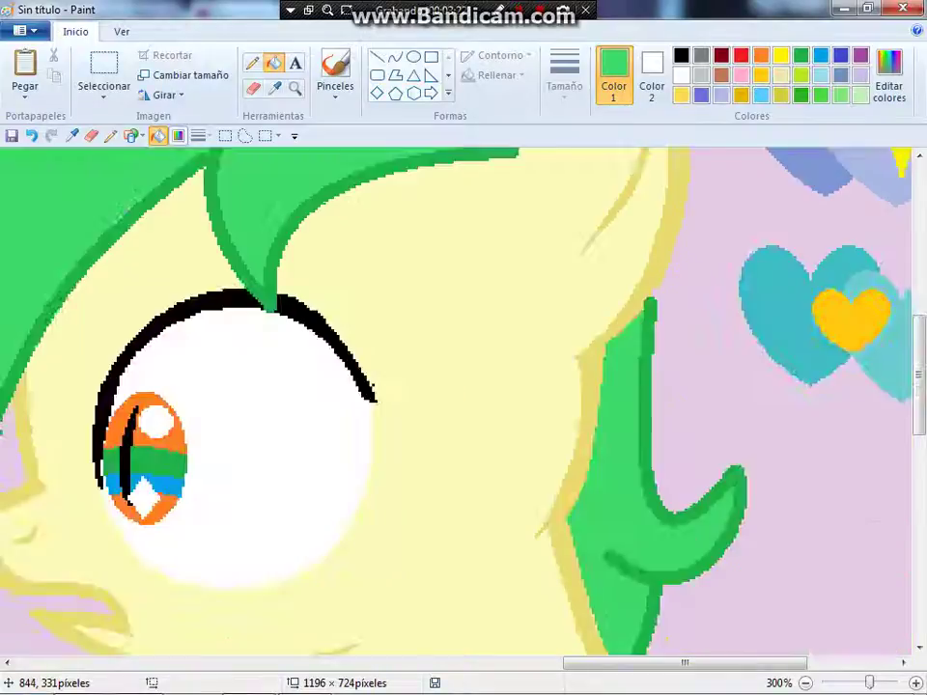
scroll(368, 208, up, 4)
click(275, 87)
scroll(456, 401, up, 2)
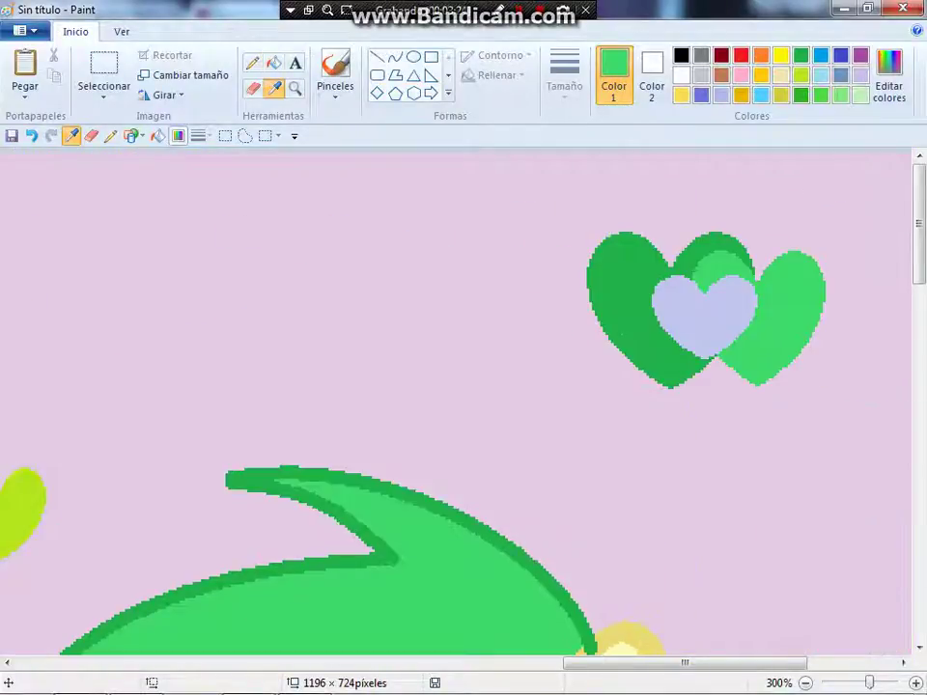
click(705, 316)
scroll(587, 285, down, 5)
scroll(587, 285, up, 2)
click(395, 57)
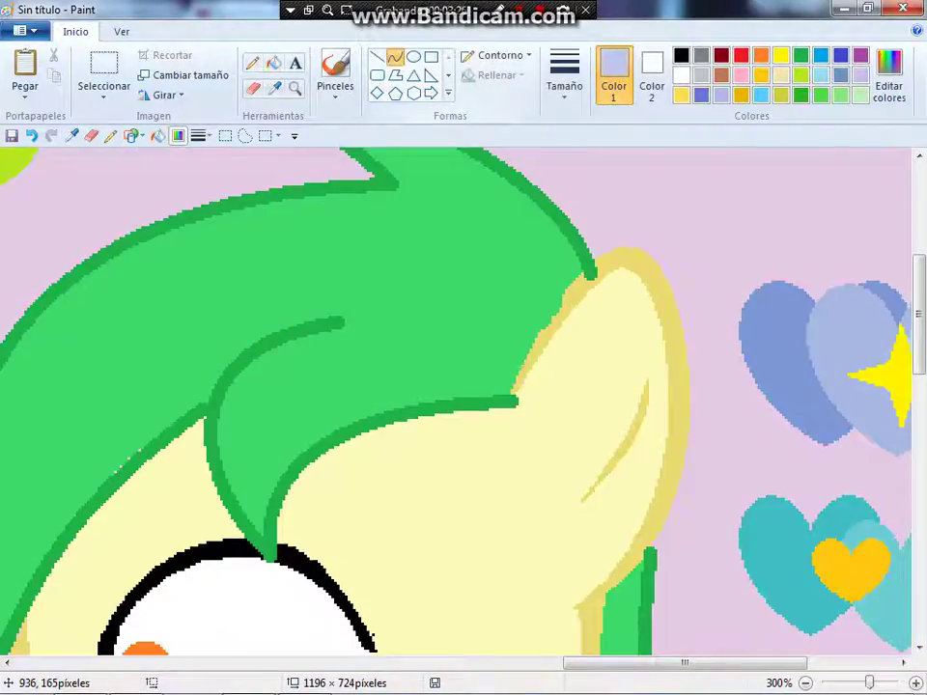
click(563, 78)
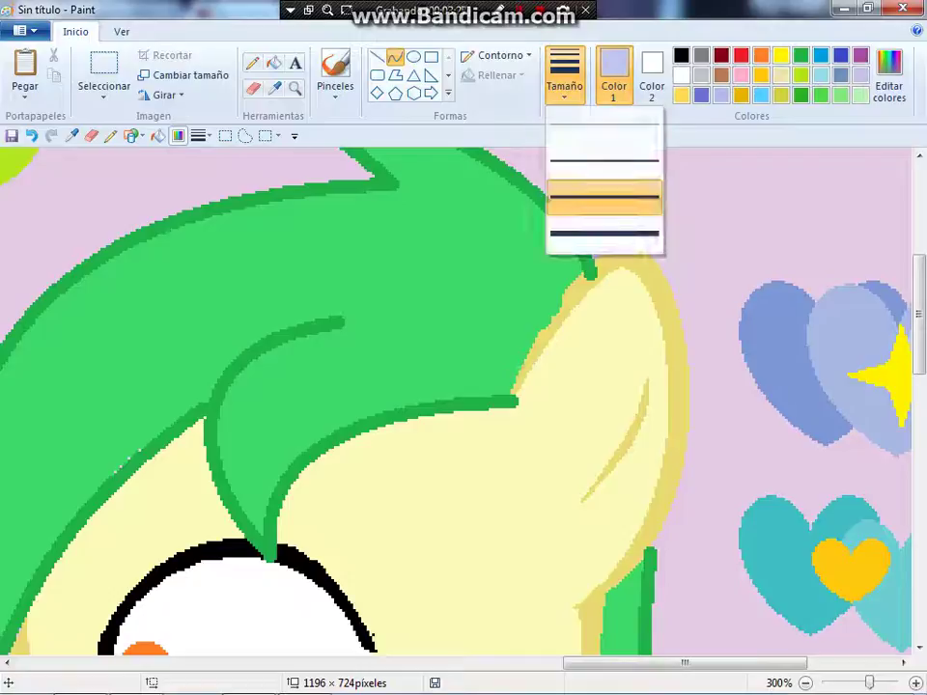
click(605, 197)
drag(453, 239, 203, 216)
drag(435, 261, 507, 318)
key(ctrl+z)
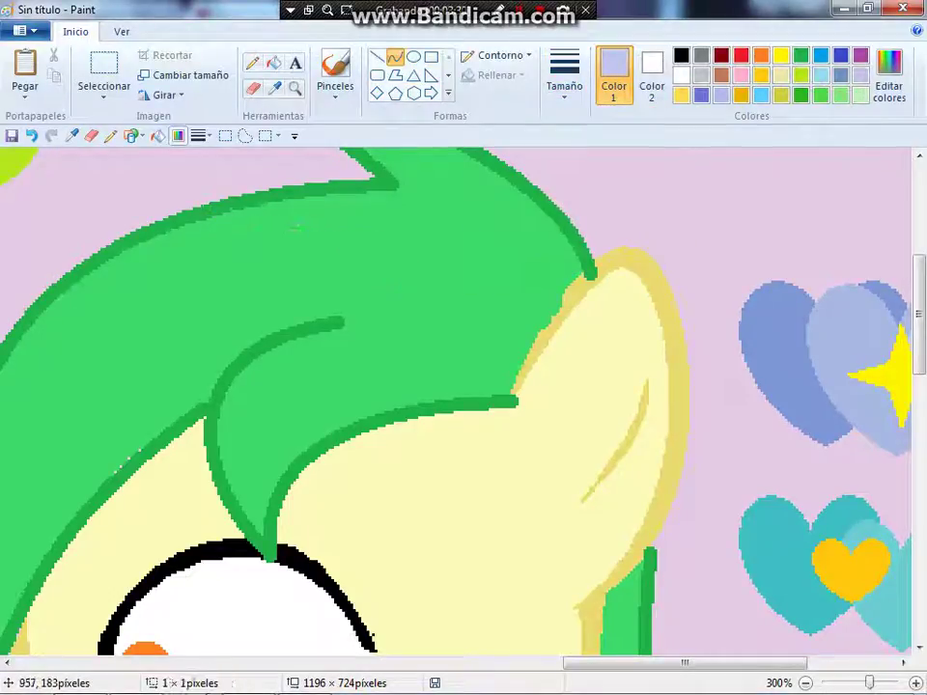
- Draw a lavender S-shaped curve from the ear's base to the mane's top edge as the upper edge of a highlight band
drag(584, 277, 287, 203)
drag(487, 267, 487, 299)
click(444, 204)
click(238, 160)
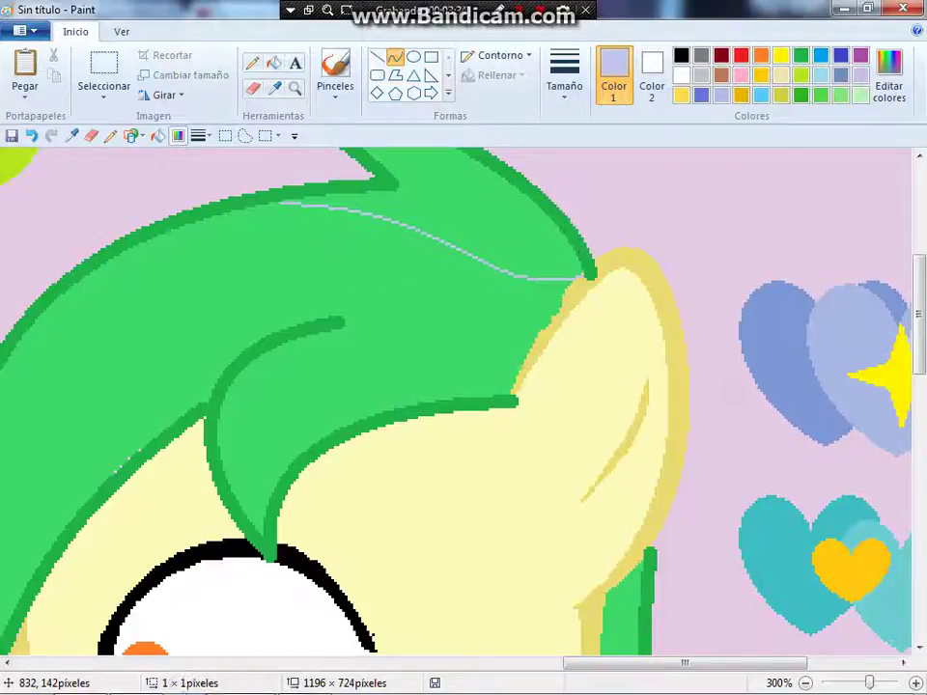
- Draw the band's lower edge as a second lavender curve down to the ear and fill the enclosed area with lavender
drag(241, 209, 539, 333)
drag(452, 296, 449, 276)
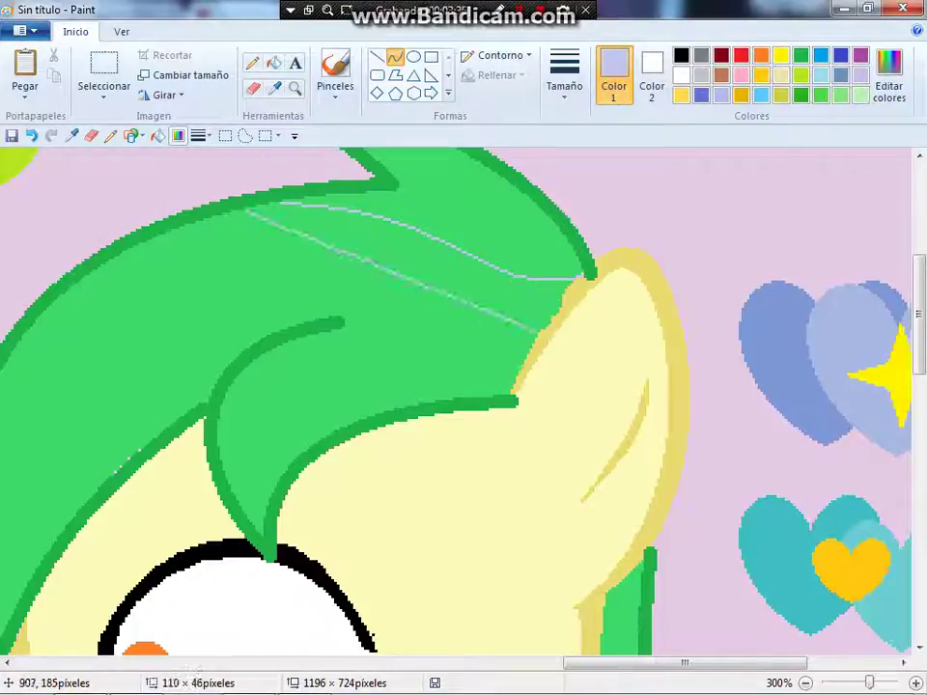
drag(334, 253, 318, 285)
click(309, 357)
click(274, 62)
click(396, 236)
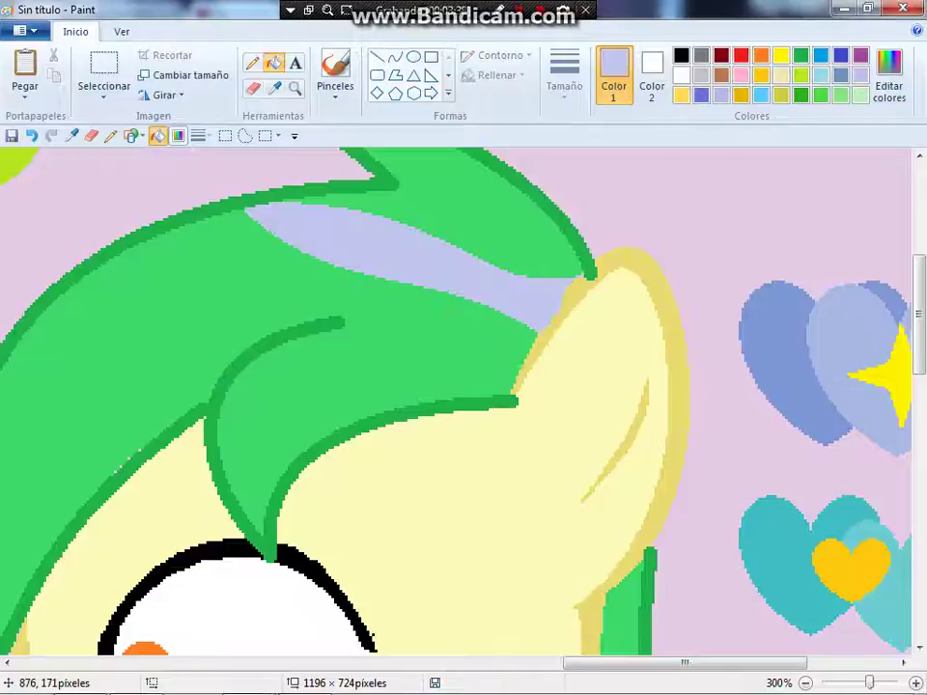
- Sample the mane's light green as primary and erase it to lavender in a diagonal stripe across the front mane and forelock
scroll(454, 438, down, 5)
scroll(455, 401, up, 3)
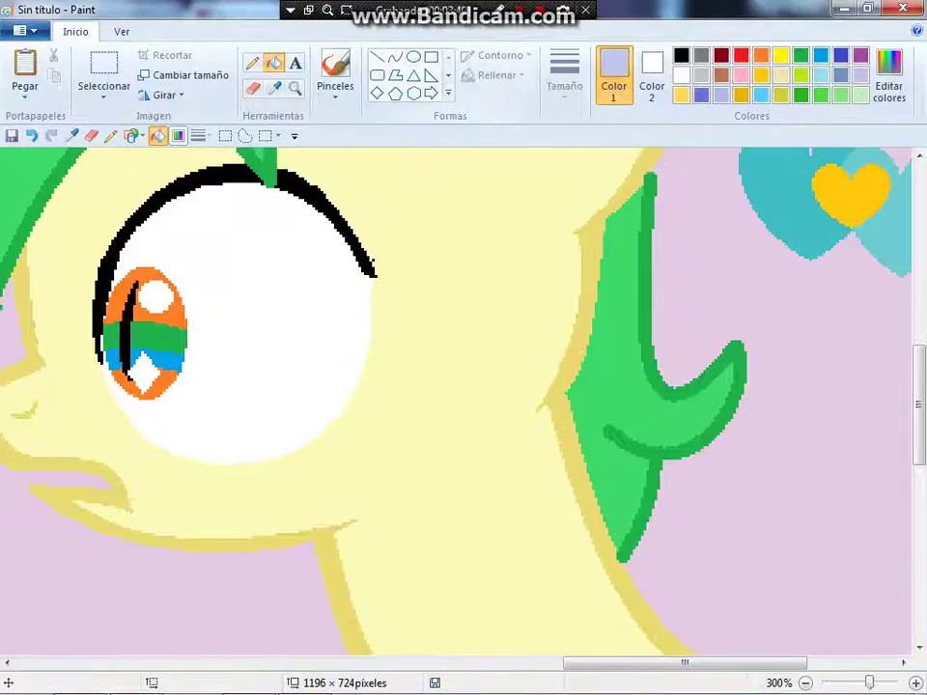
click(275, 88)
click(630, 334)
scroll(385, 373, up, 10)
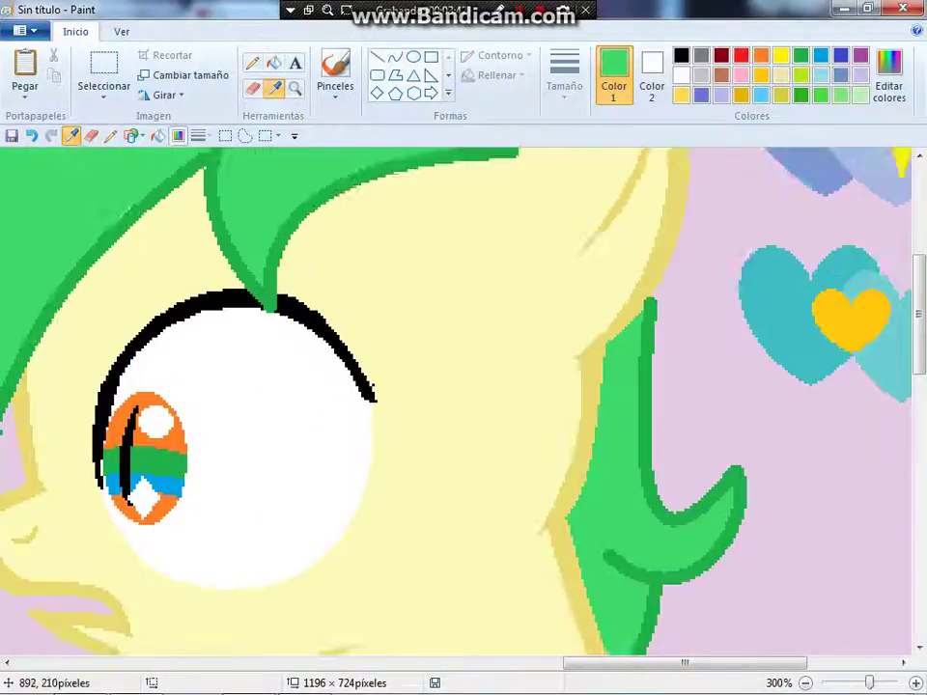
drag(144, 357, 350, 679)
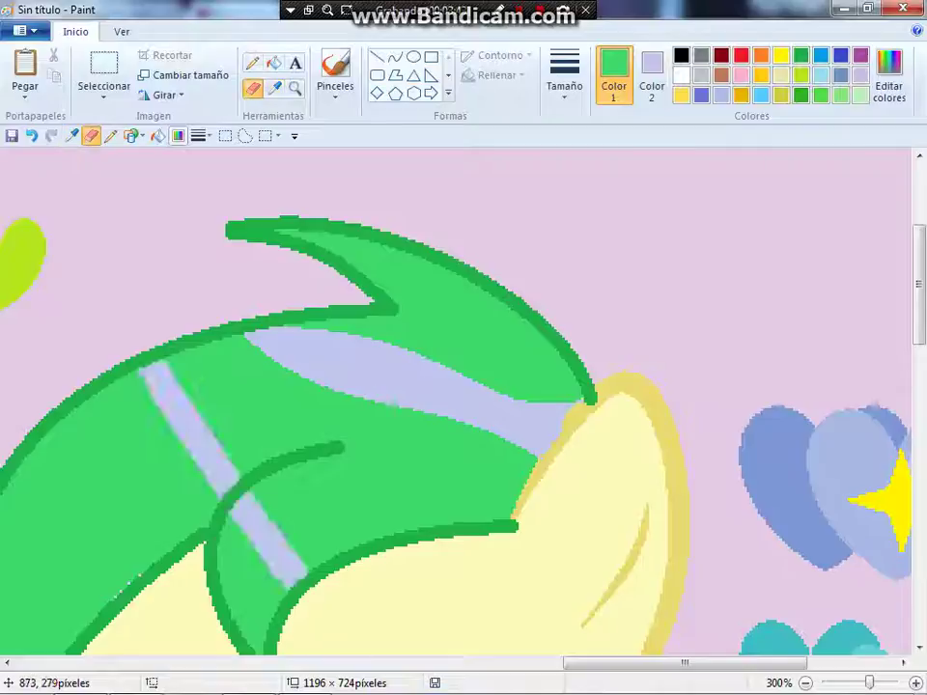
- Add a second diagonal lavender stripe across the light green front section of the mane, ahead of the first one
scroll(455, 401, down, 1)
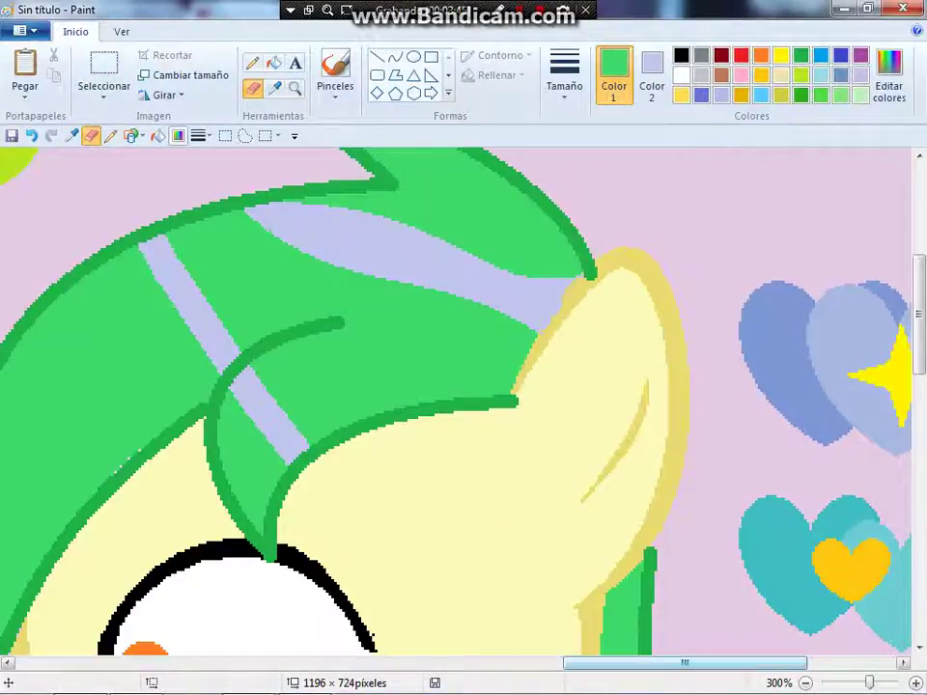
drag(685, 663, 550, 664)
drag(534, 331, 618, 471)
scroll(589, 541, down, 1)
drag(573, 664, 649, 663)
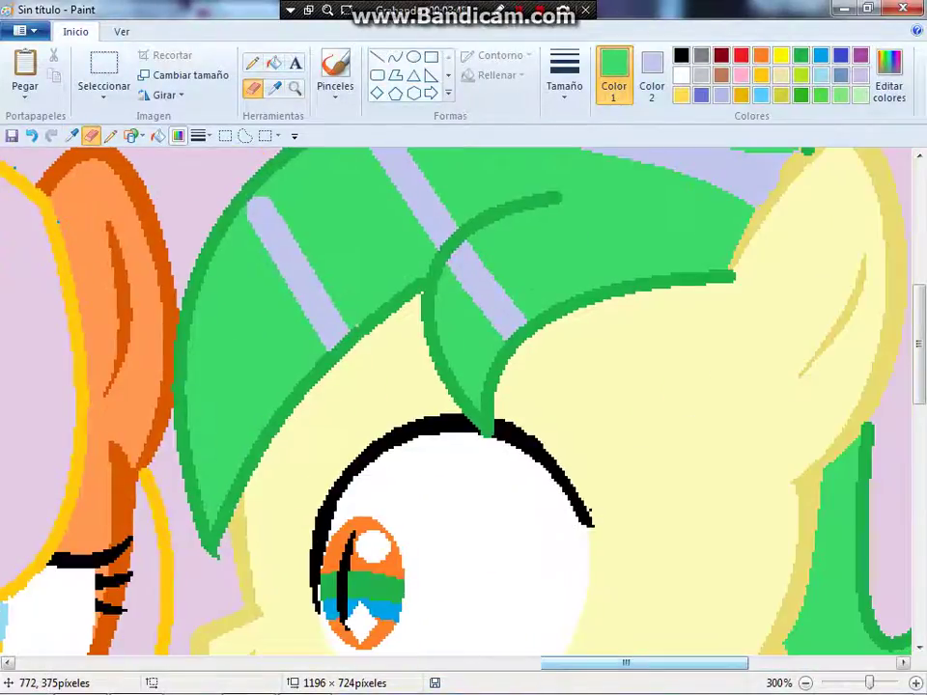
- Add lavender stripes across the light green back mane behind the neck, continuing one into the curled tip
scroll(468, 387, right, 5)
scroll(468, 386, down, 6)
drag(579, 331, 852, 413)
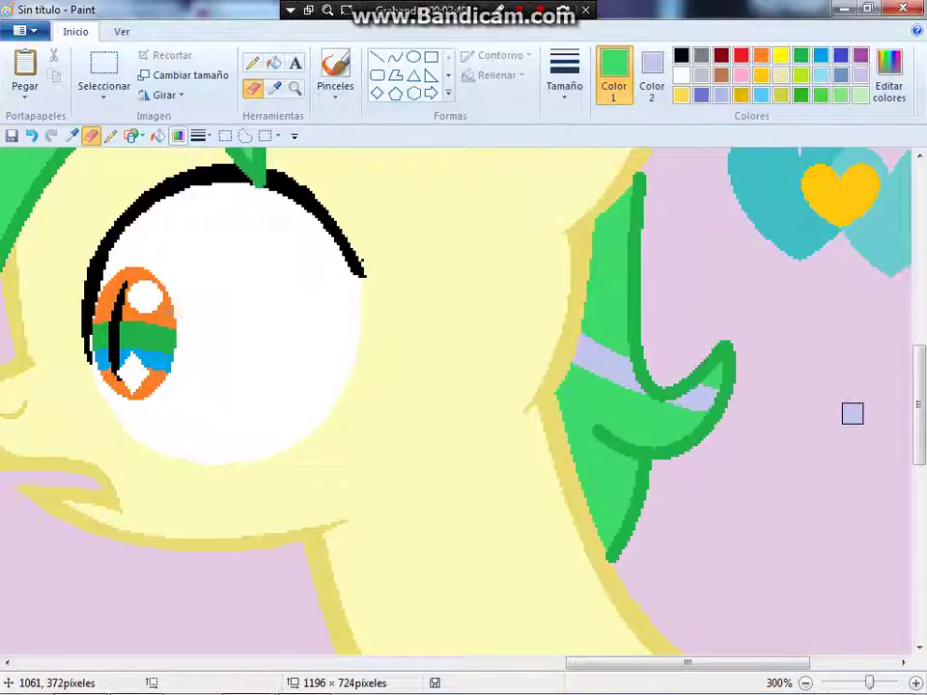
- Add a bent lavender stripe across the upper tail and a straight horizontal one across the lower tail
drag(918, 414, 918, 504)
drag(687, 664, 773, 663)
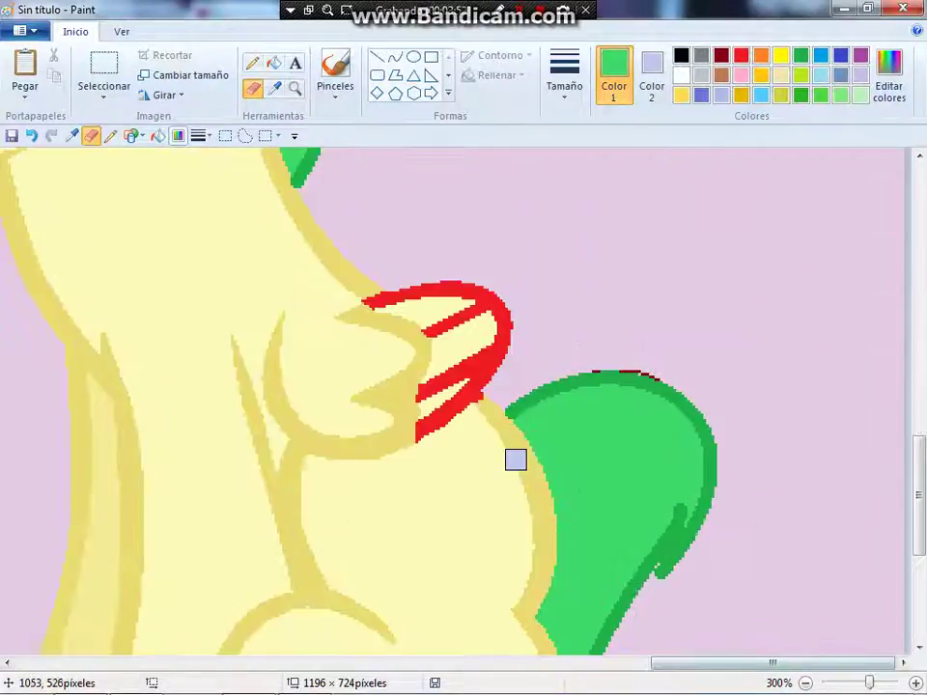
drag(515, 460, 691, 511)
drag(529, 600, 649, 601)
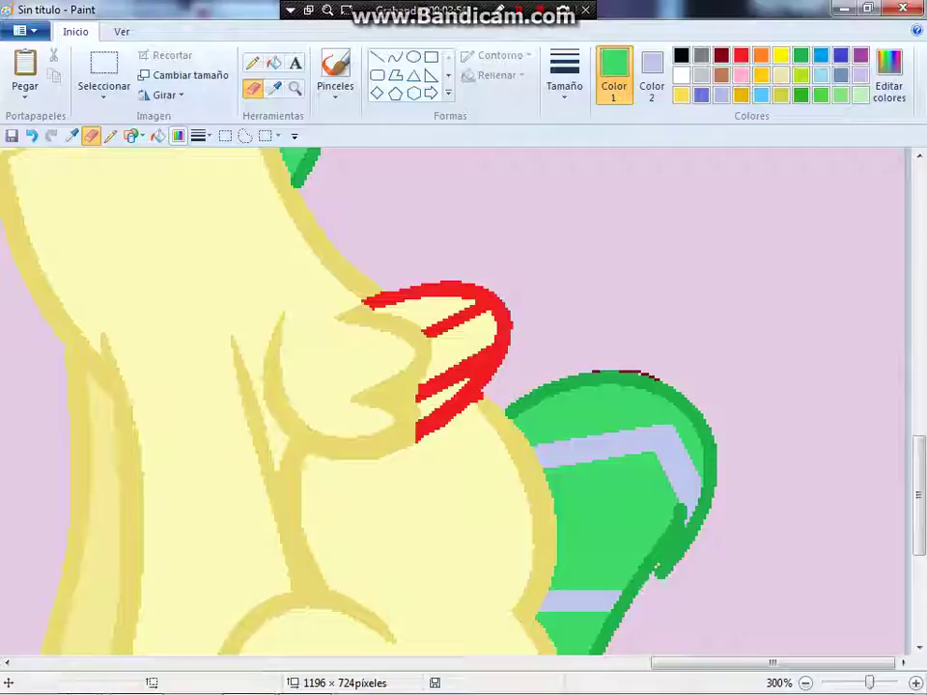
- Erase the dark red remnants along the tail's top edge with lilac and reset the secondary colour to white
click(274, 88)
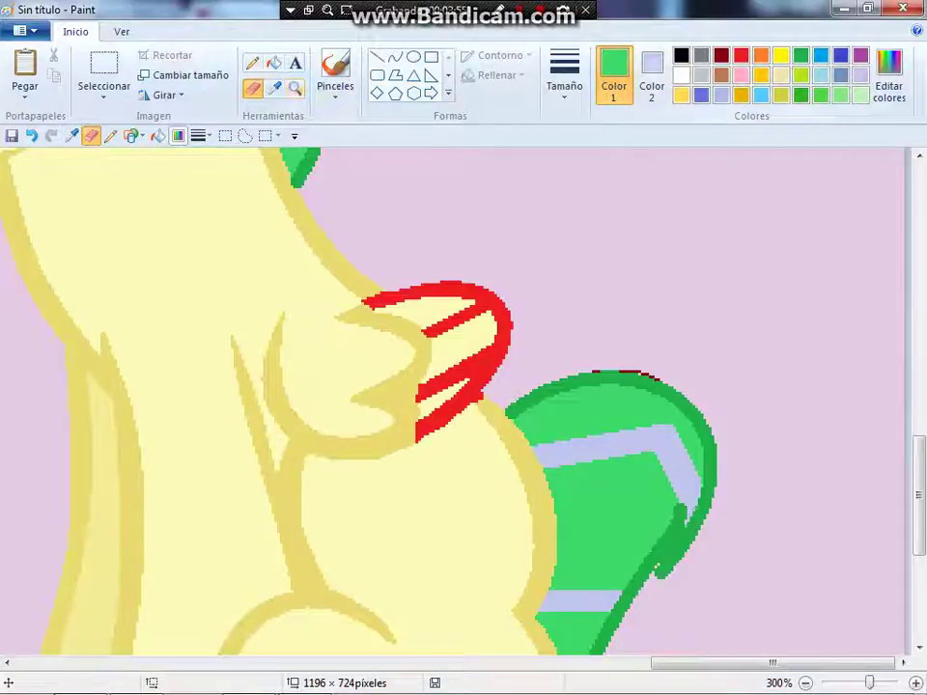
click(618, 373)
scroll(454, 401, up, 3)
scroll(454, 401, up, 5)
scroll(453, 400, left, 3)
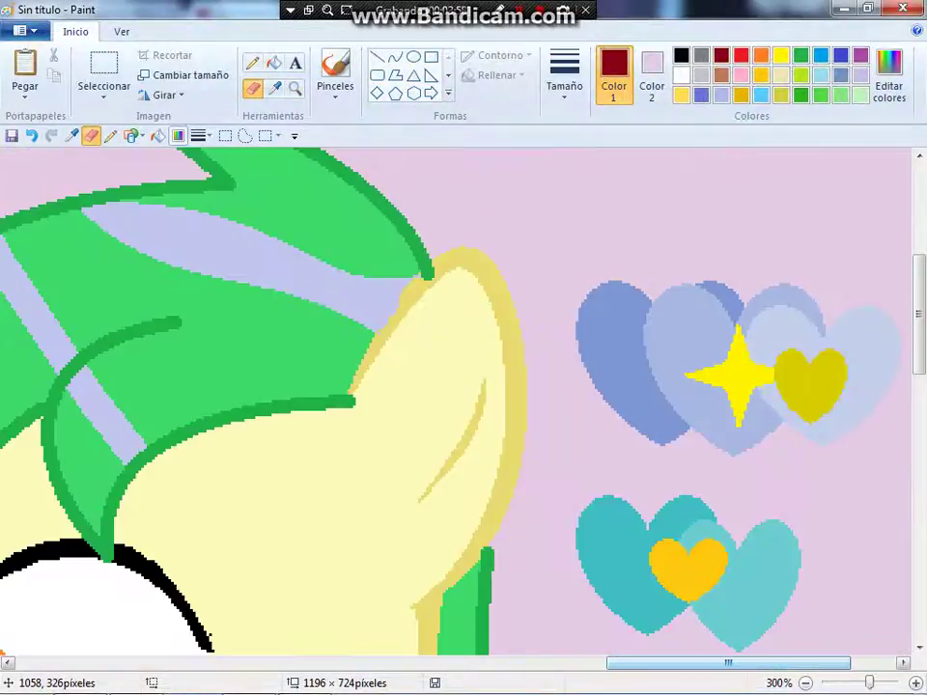
click(652, 74)
click(681, 75)
click(614, 75)
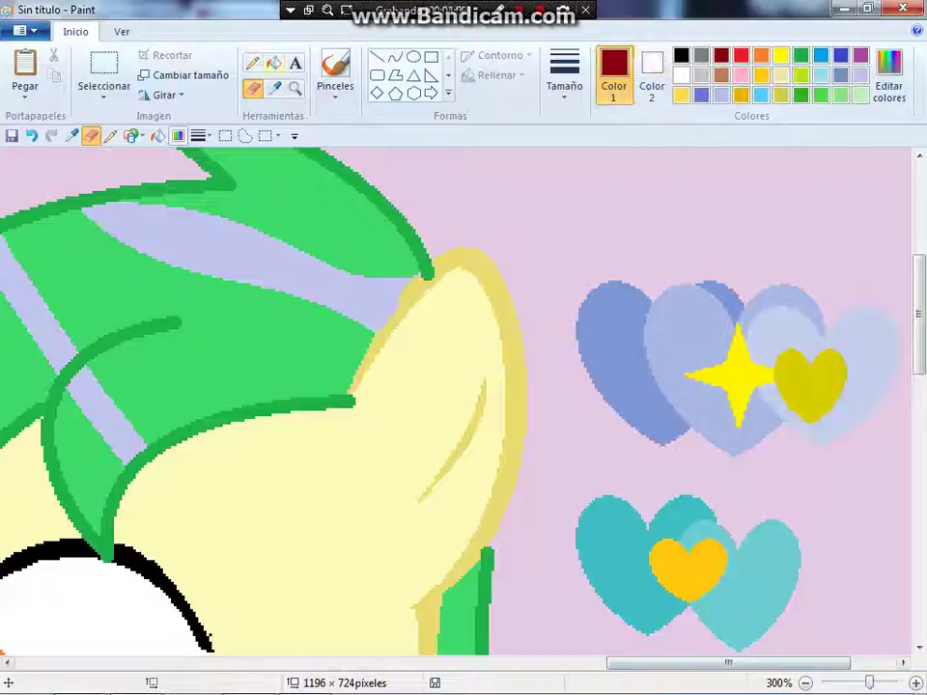
- Sample the darkest blue heart's colour and fill the yellow pony's ear and neck outline and the inner ear crease with it
click(275, 88)
scroll(623, 435, down, 4)
scroll(623, 338, up, 3)
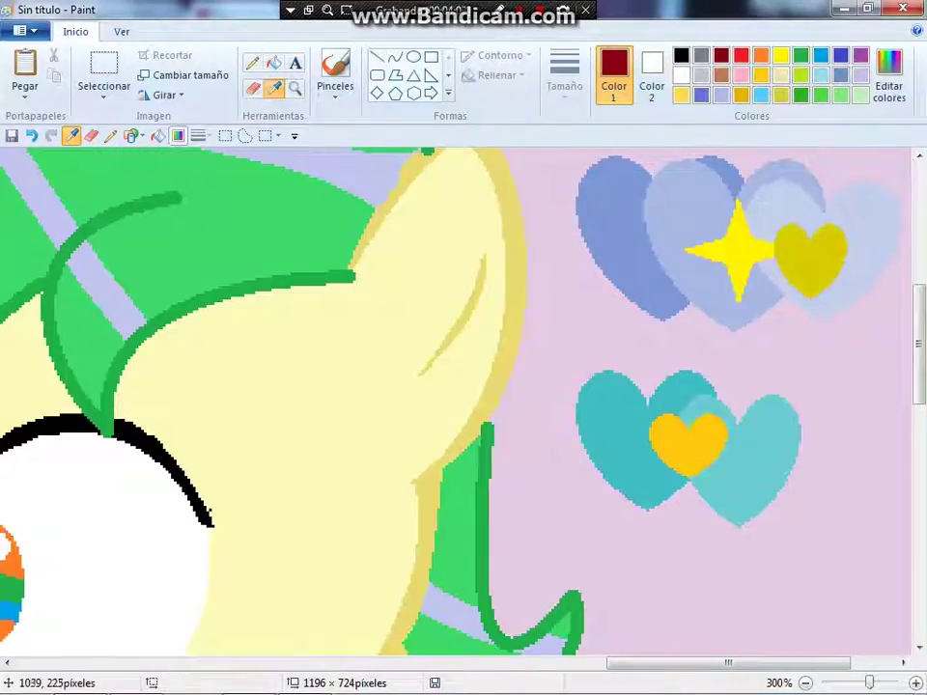
click(644, 263)
click(512, 353)
click(464, 311)
- Fill the remaining dark yellow jaw and body outline with the same darker blue
scroll(492, 435, down, 4)
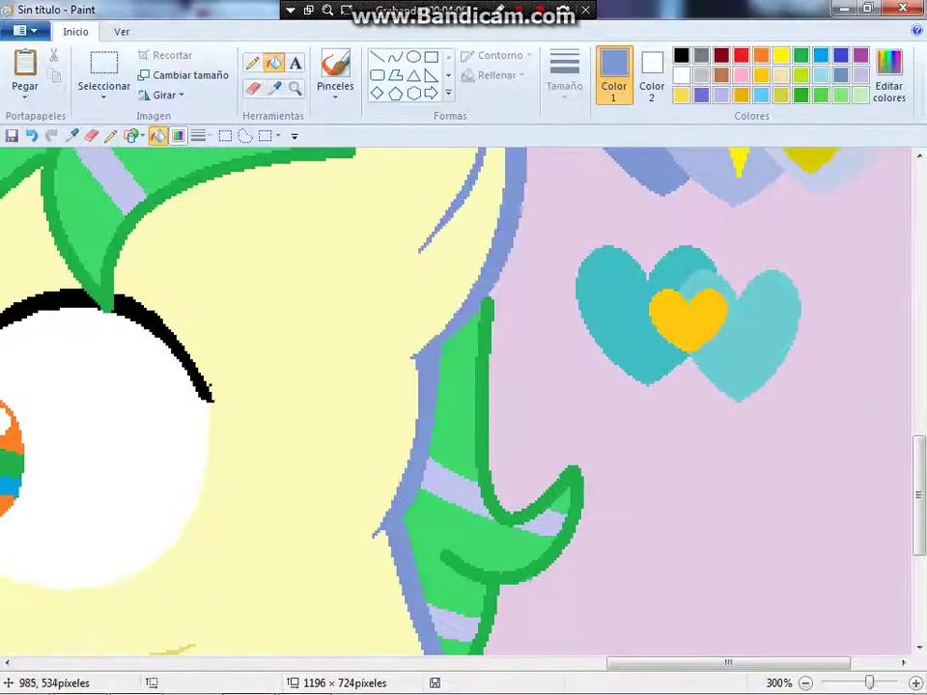
scroll(545, 391, down, 3)
click(530, 417)
- Sample the medium blue heart's colour and fill the pony's darker yellow far foreleg with it
scroll(530, 417, up, 2)
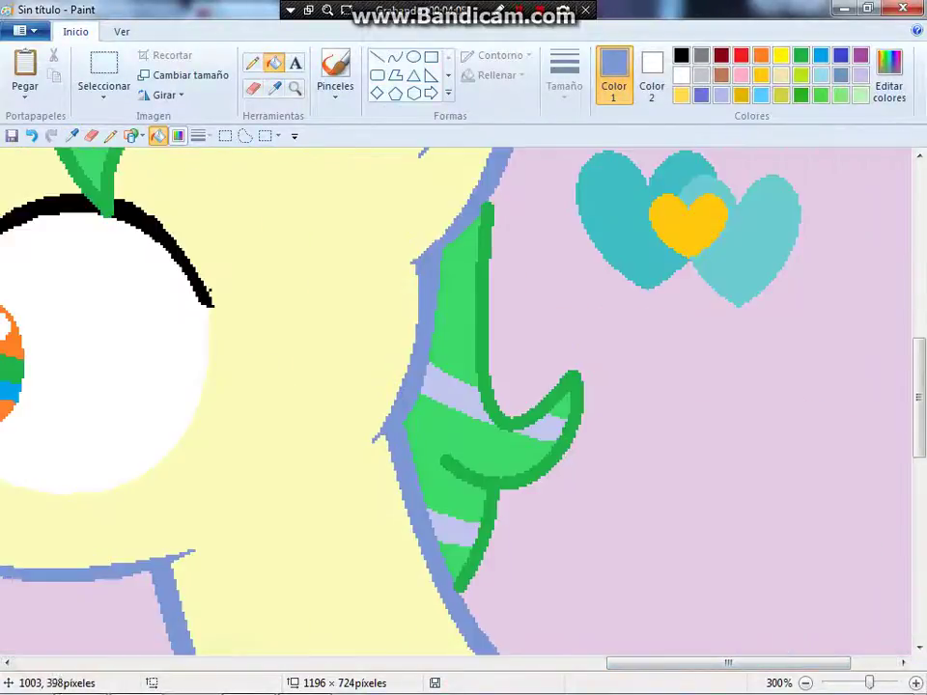
scroll(579, 524, down, 1)
scroll(409, 486, up, 3)
click(274, 88)
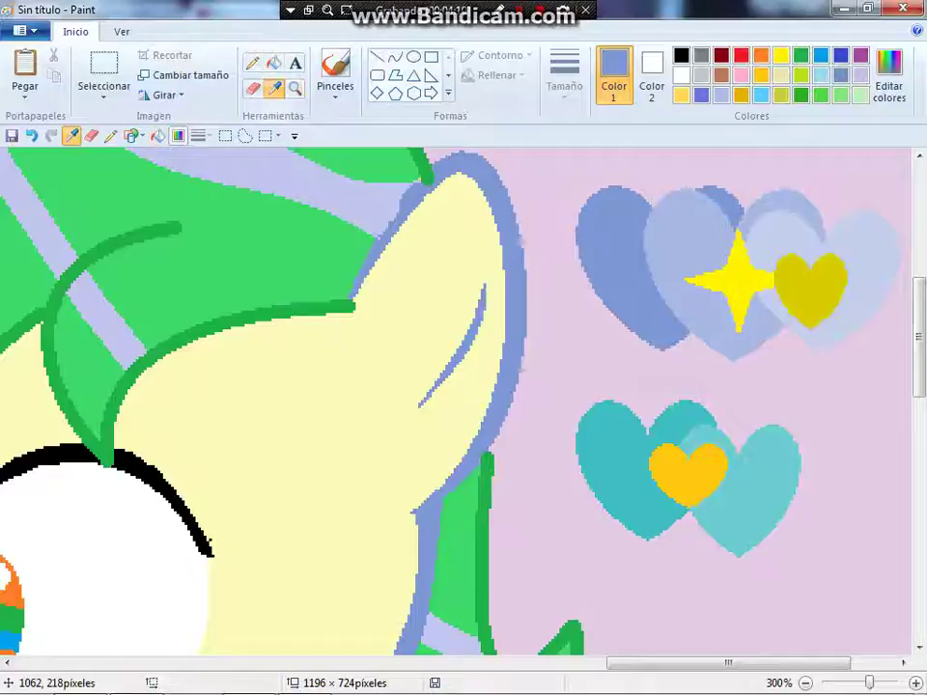
click(710, 254)
scroll(417, 434, down, 7)
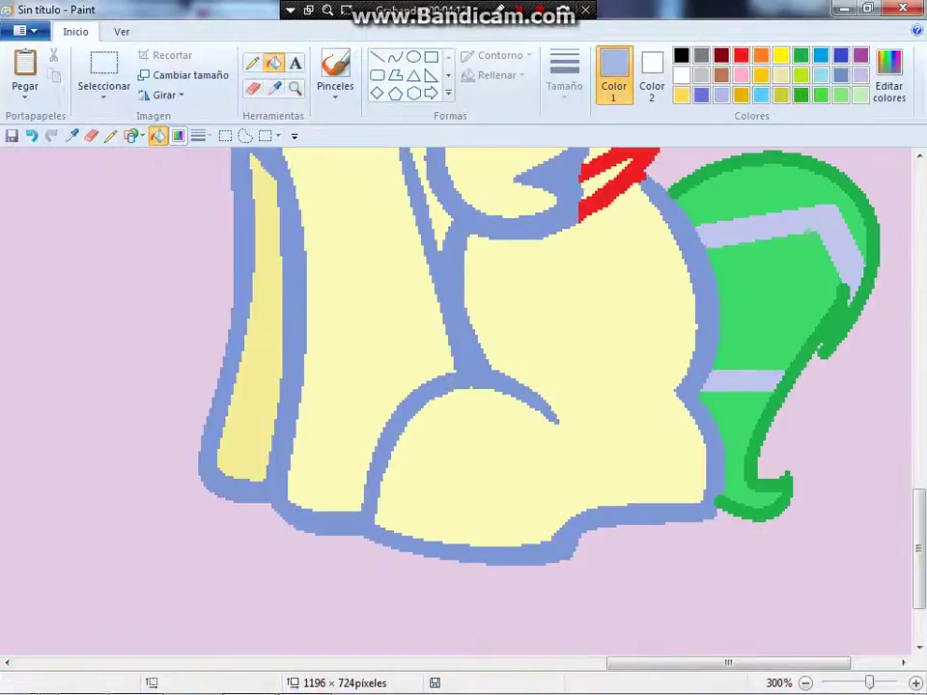
click(246, 416)
- Sample the lightest blue heart's colour and fill the pony's pale yellow head, body and hindquarters with it
scroll(246, 415, up, 2)
click(275, 88)
scroll(724, 213, up, 5)
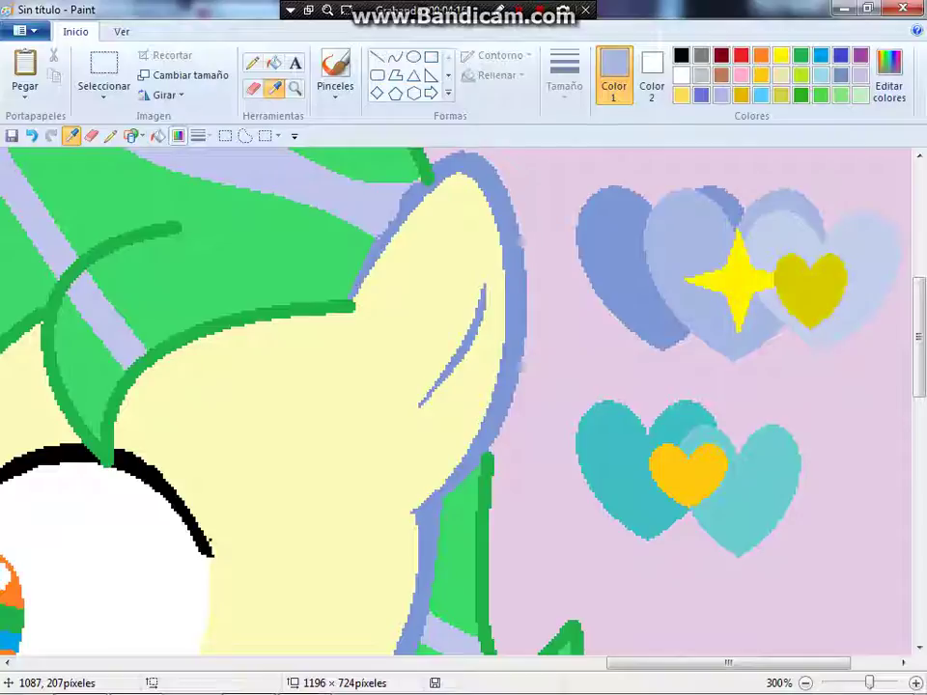
click(777, 225)
click(405, 449)
scroll(405, 449, down, 5)
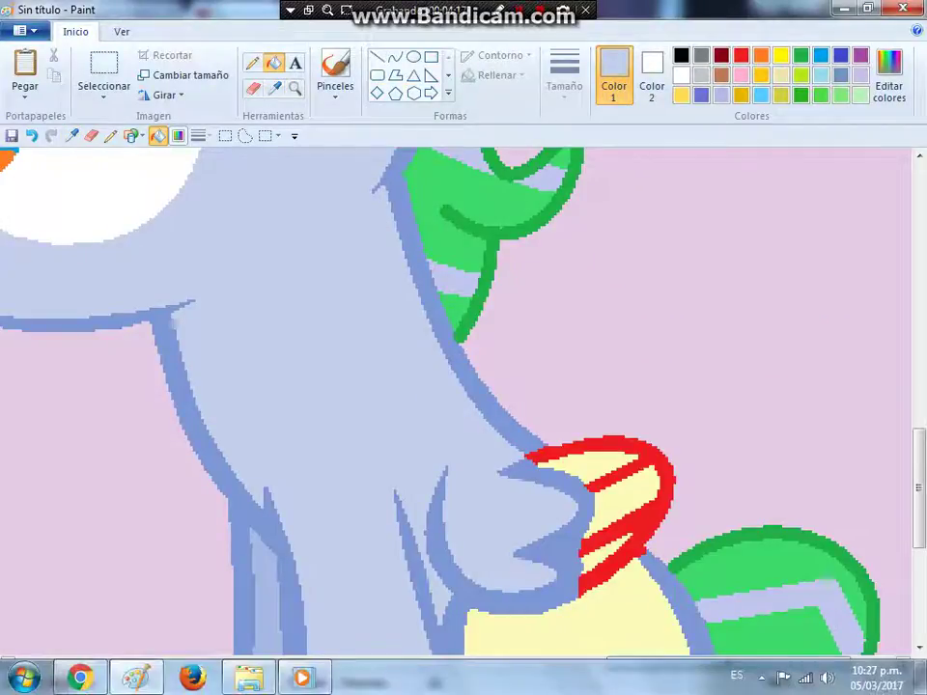
- Sample the darker blue of the pony's muzzle outline as the primary colour
scroll(300, 153, left, 6)
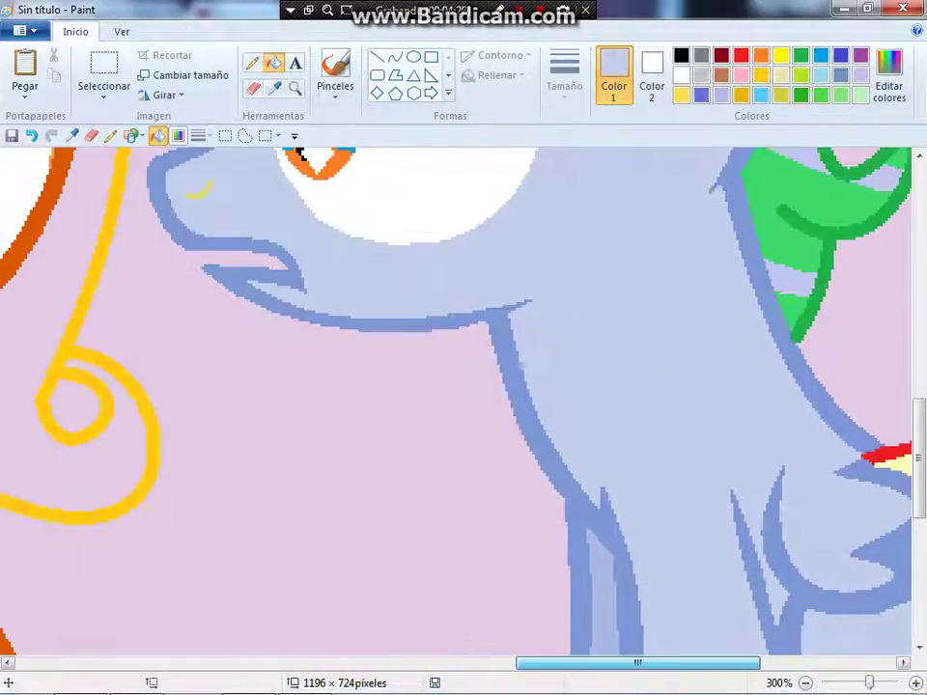
scroll(299, 152, right, 2)
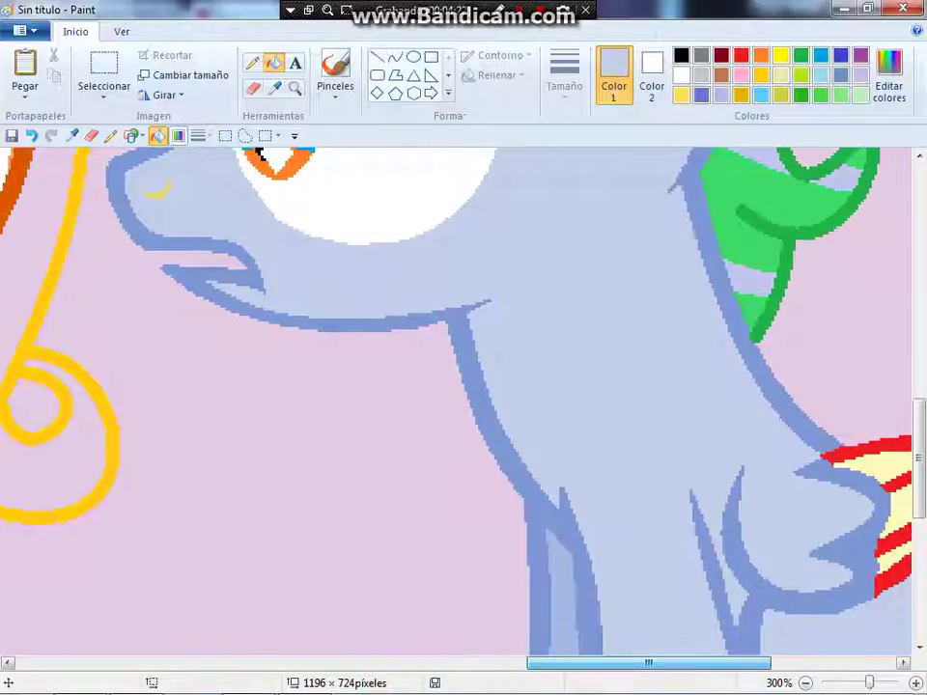
scroll(259, 154, left, 7)
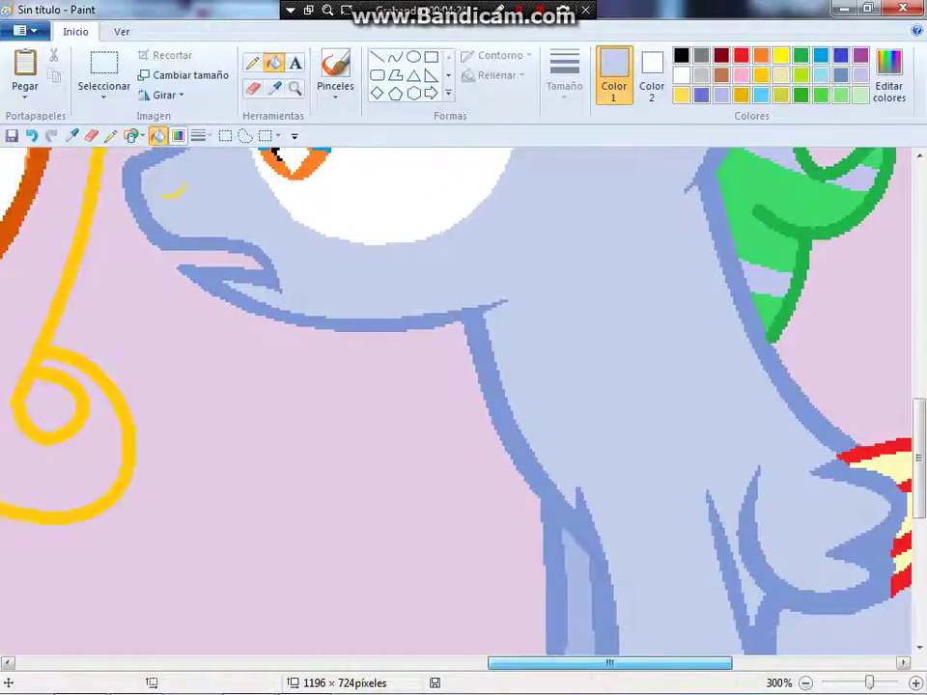
scroll(259, 154, right, 7)
scroll(256, 155, up, 5)
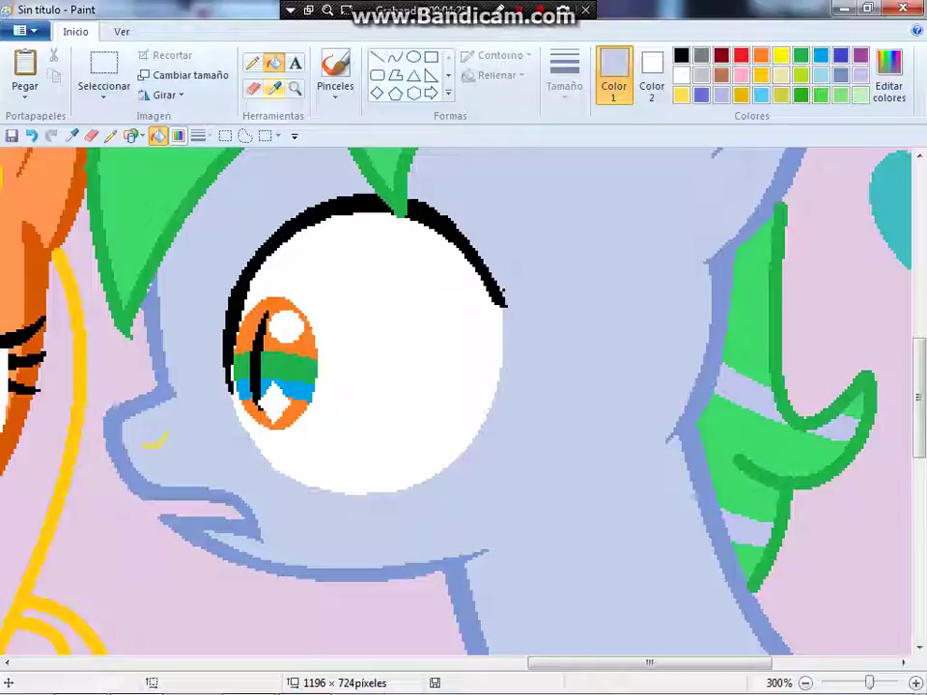
click(275, 88)
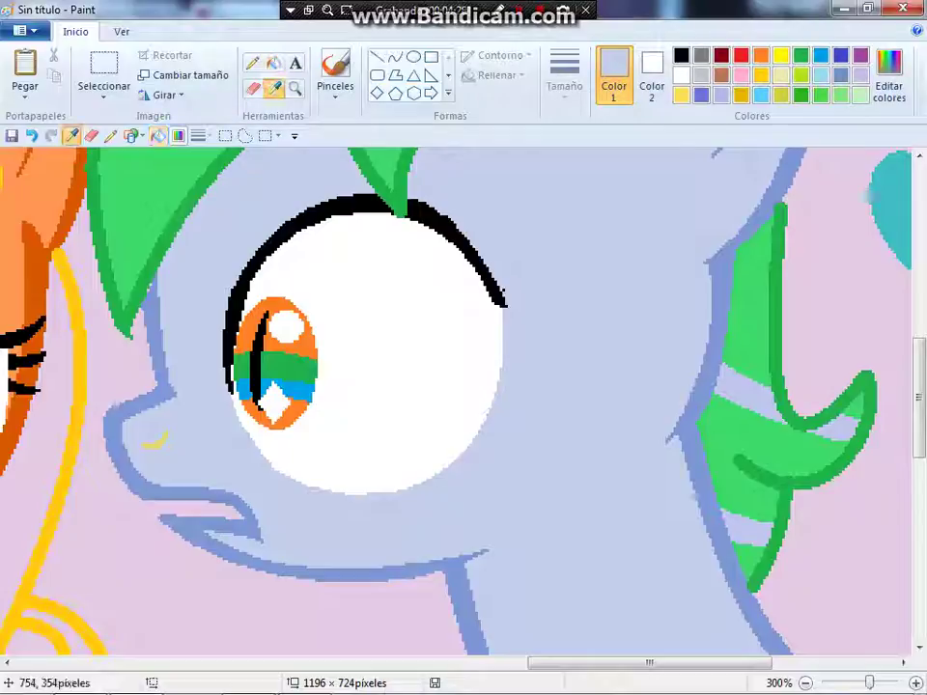
click(167, 391)
scroll(237, 431, up, 8)
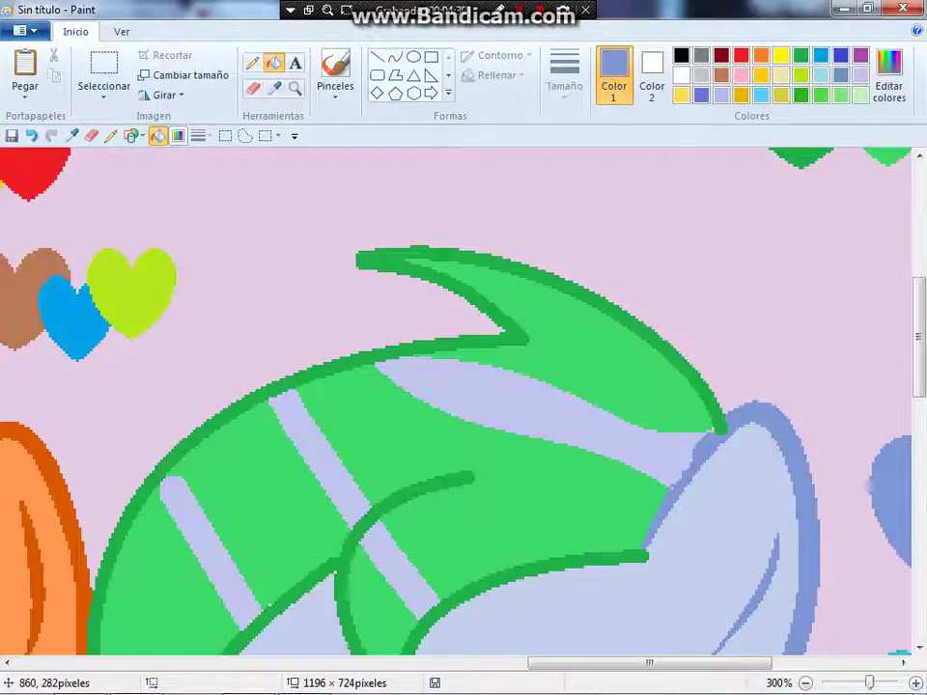
- Fill the red-outlined feather shape on the pony's back with the star's bright yellow and its red lines with the small heart's dark yellow
scroll(434, 541, down, 6)
scroll(635, 639, down, 9)
drag(608, 663, 736, 664)
scroll(735, 657, up, 6)
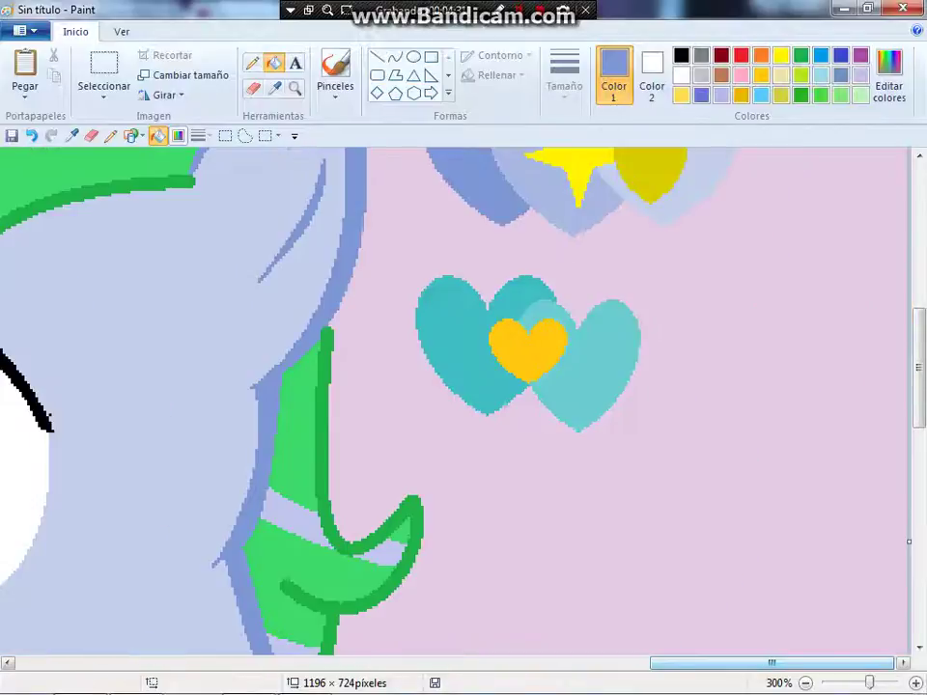
scroll(502, 193, up, 4)
click(276, 89)
click(651, 538)
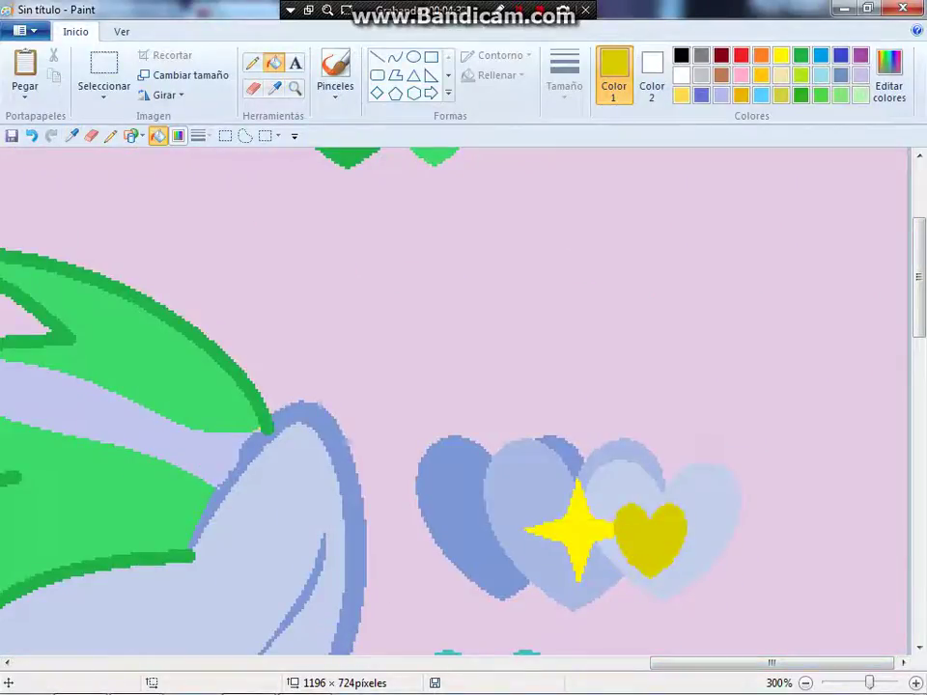
click(275, 88)
right_click(563, 531)
scroll(454, 401, down, 10)
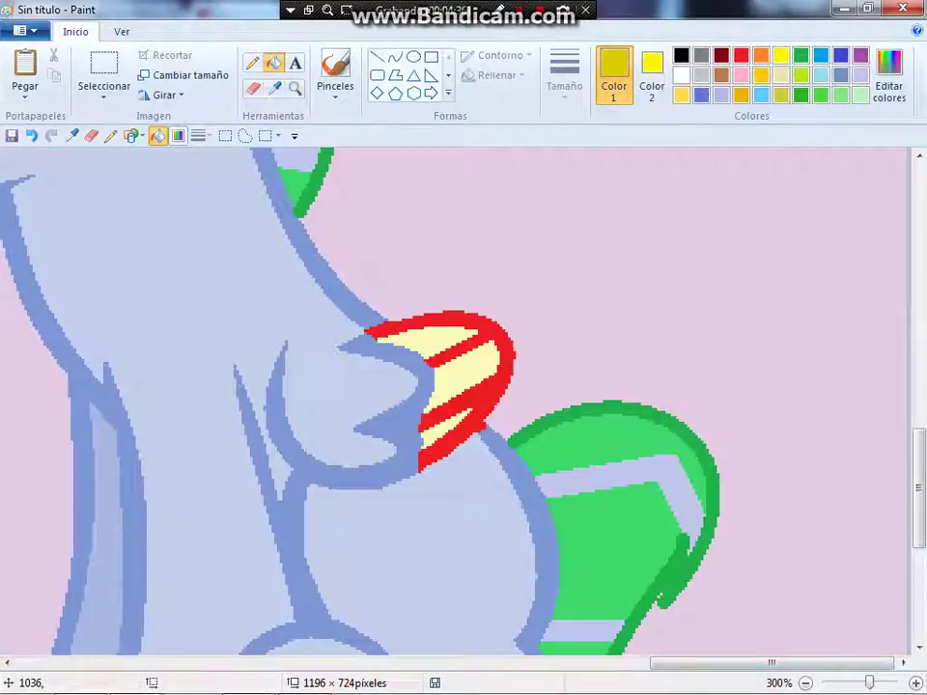
right_click(440, 387)
right_click(429, 344)
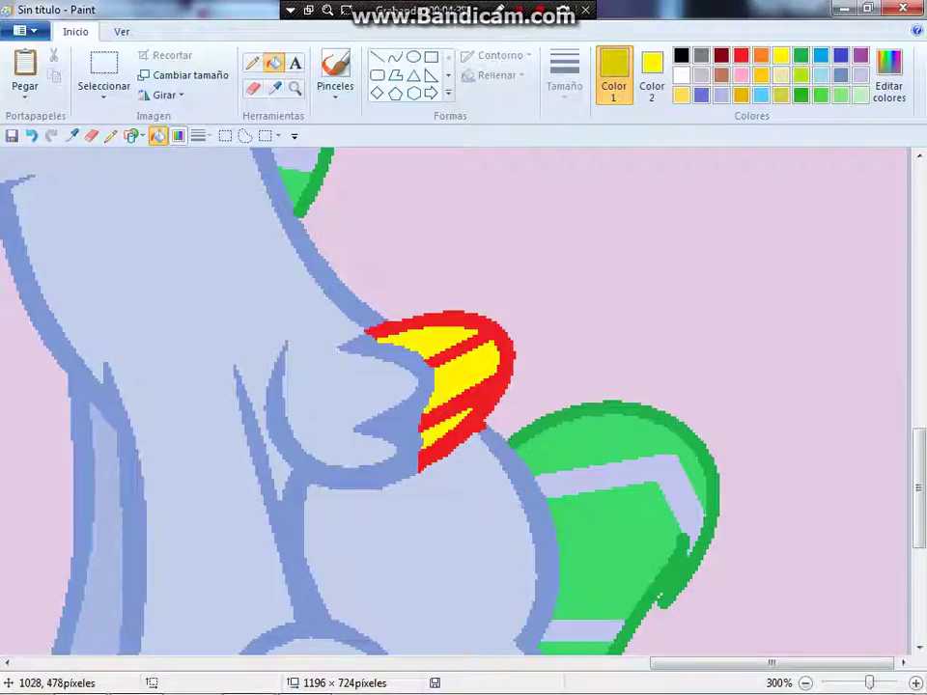
click(477, 374)
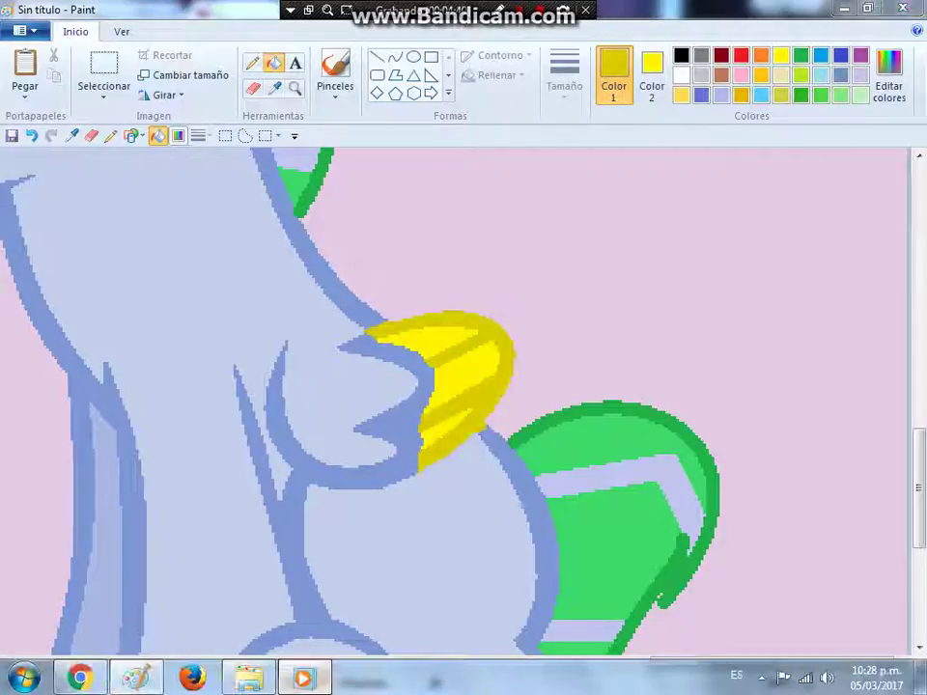
- Switch to the musica folder in Windows Explorer, select the track The Spectacle (Delta Brony Remix), and return to Paint
click(305, 678)
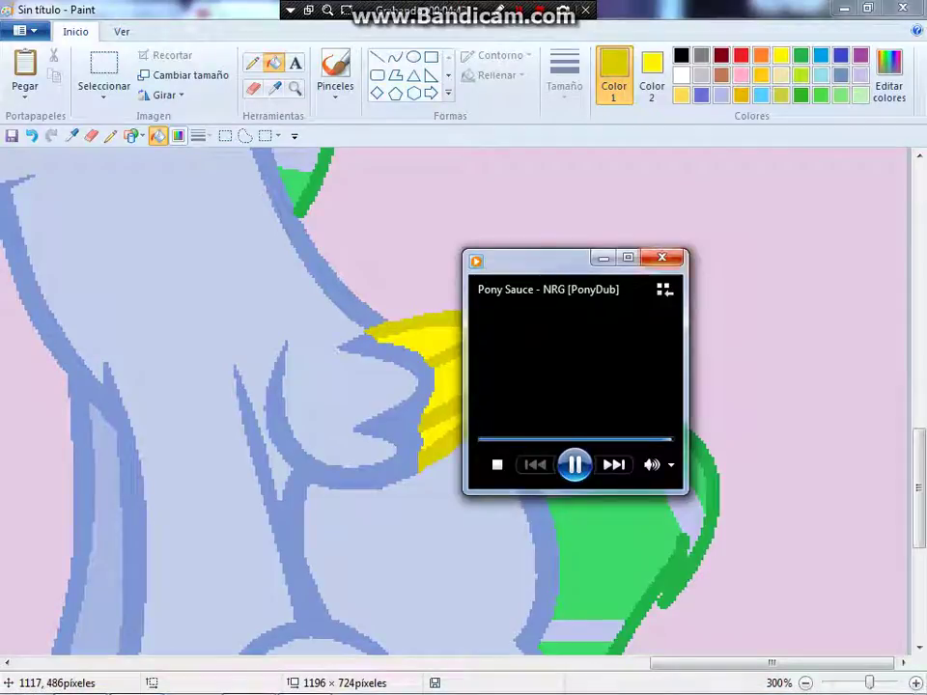
click(249, 678)
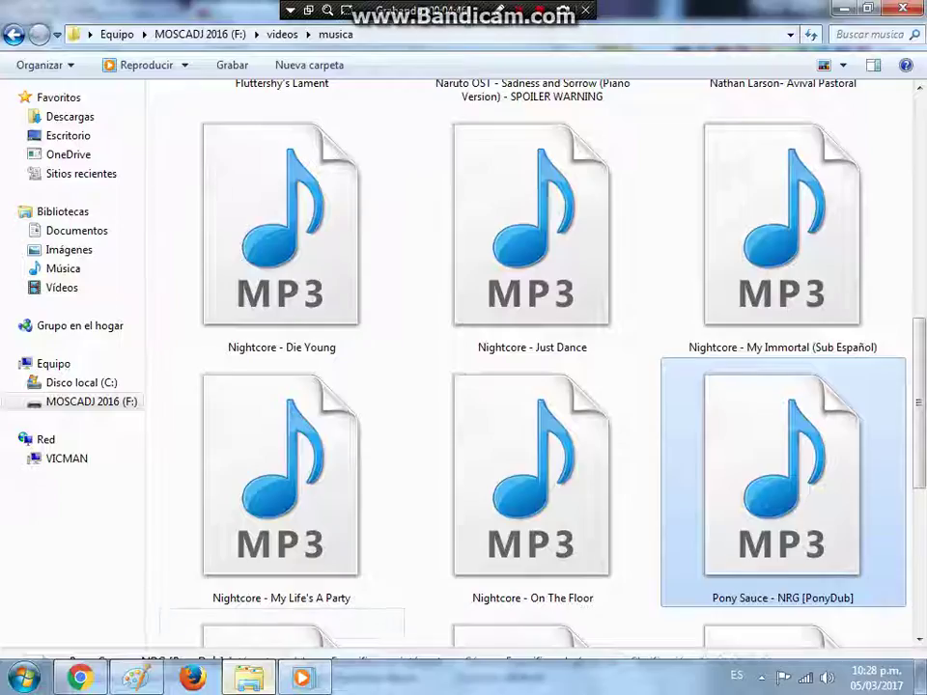
scroll(531, 367, down, 4)
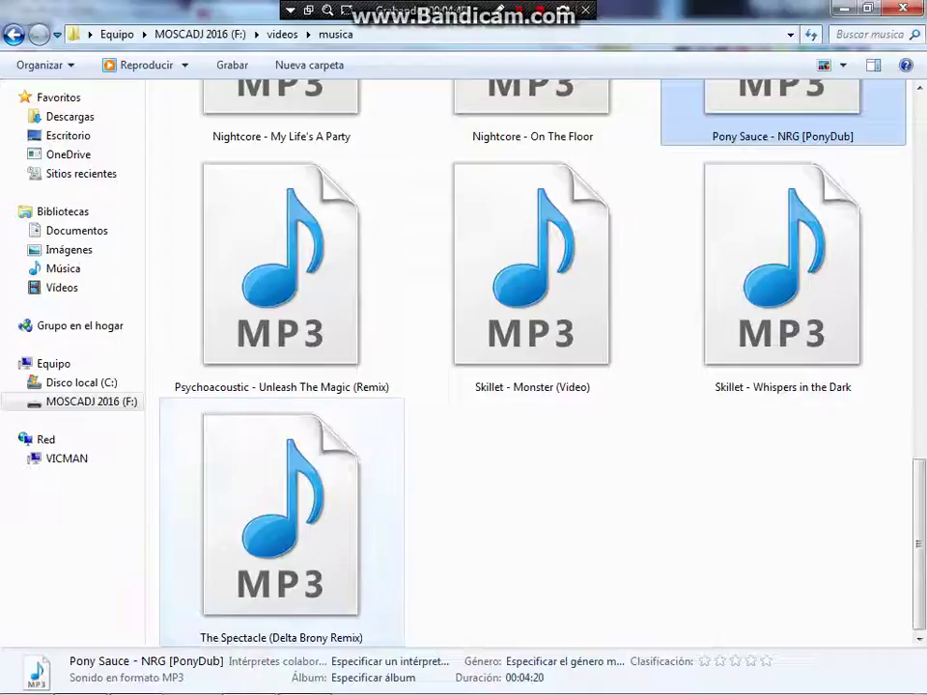
click(280, 512)
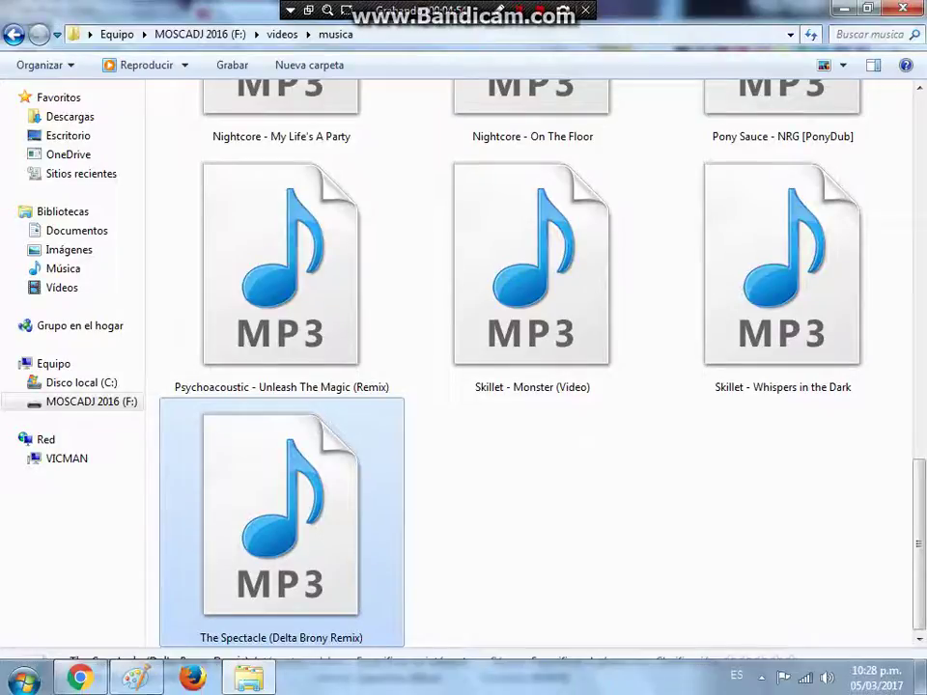
click(136, 676)
- Reset the secondary colour to white and make the dark yellow primary colour active again
scroll(328, 622, down, 2)
scroll(670, 426, up, 2)
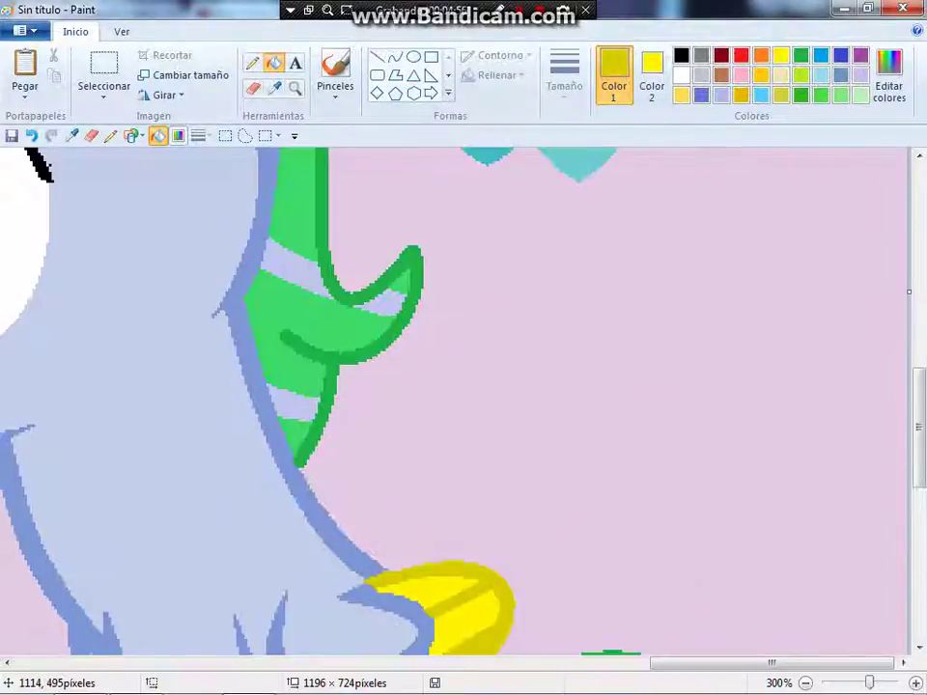
drag(771, 664, 772, 663)
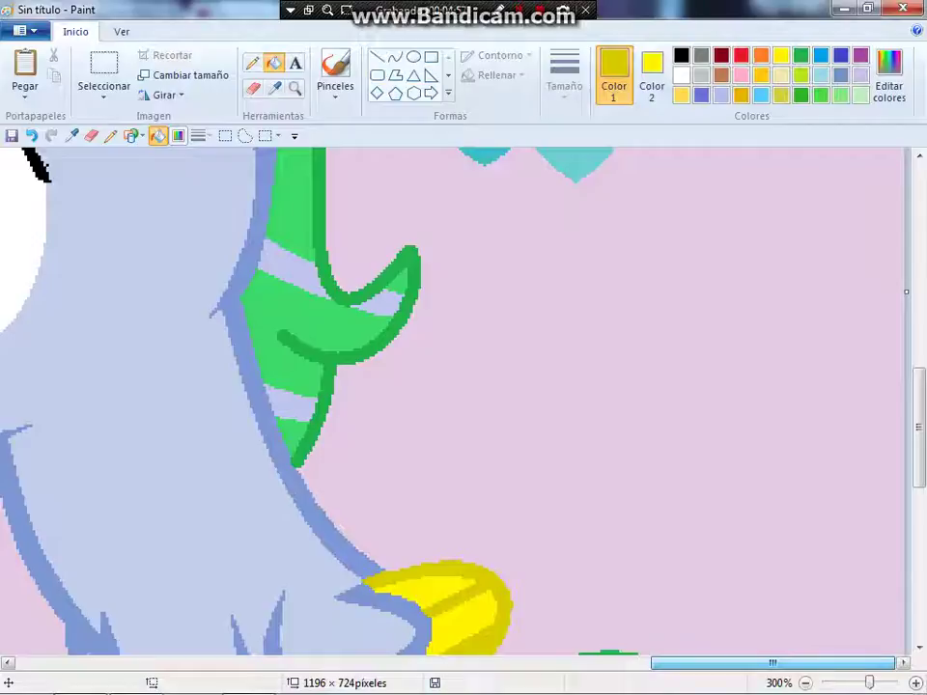
scroll(352, 312, up, 5)
scroll(353, 313, down, 1)
scroll(310, 73, down, 1)
scroll(310, 73, up, 1)
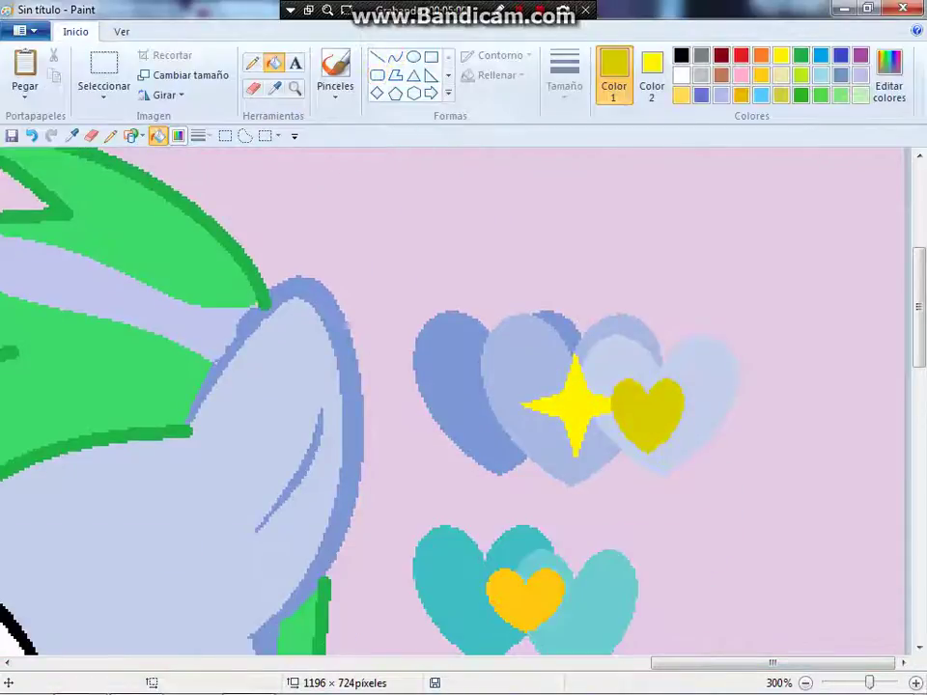
click(651, 76)
click(681, 75)
click(614, 75)
- Add a dark yellow Courier 16 text label reading "mane" just below the green hearts
click(295, 62)
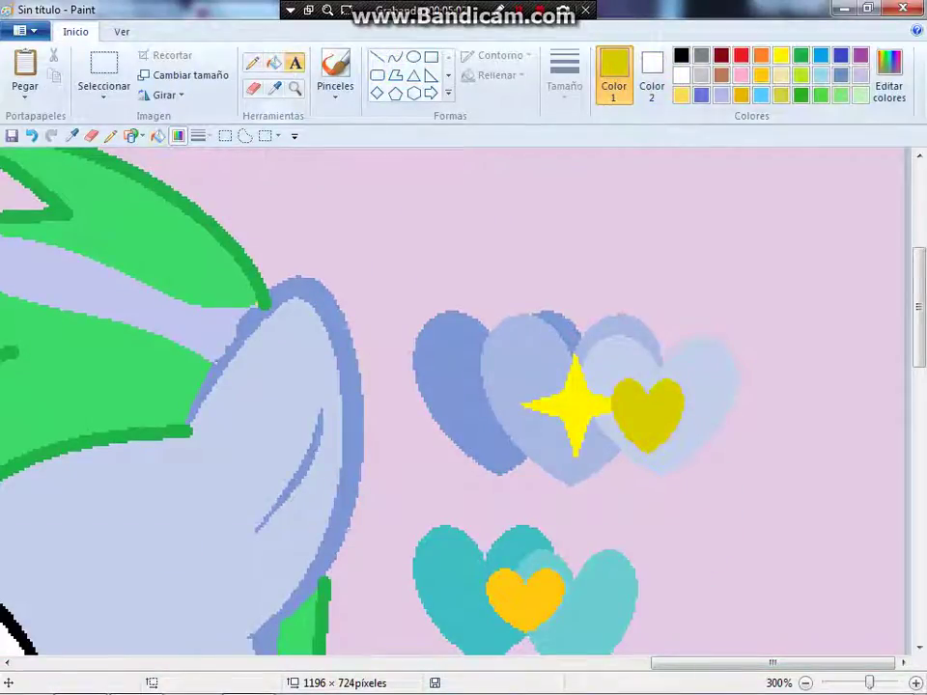
scroll(541, 406, down, 4)
scroll(540, 406, up, 1)
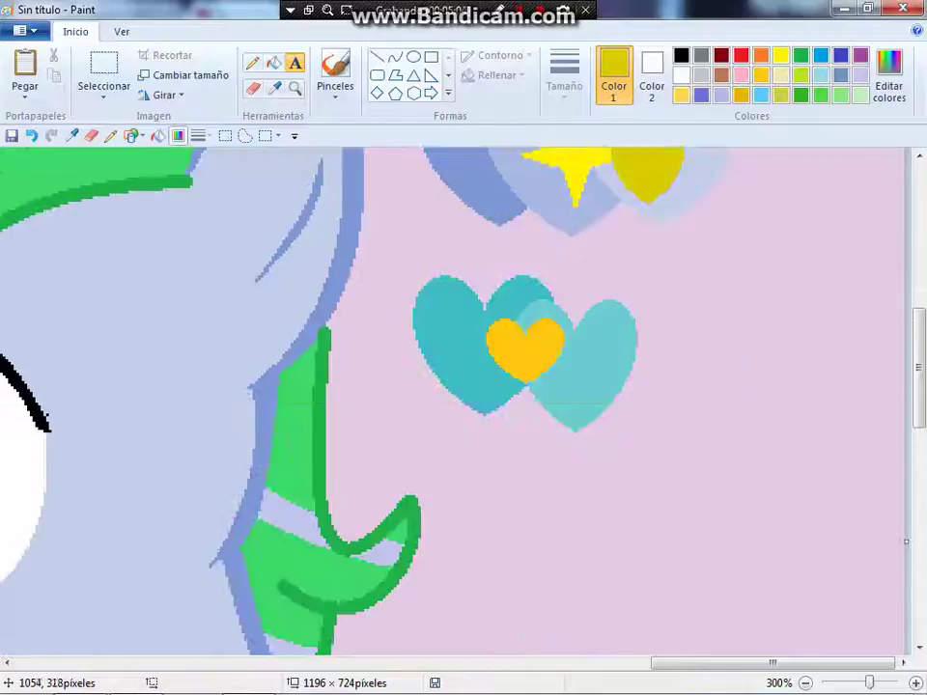
scroll(541, 406, up, 6)
drag(236, 379, 594, 516)
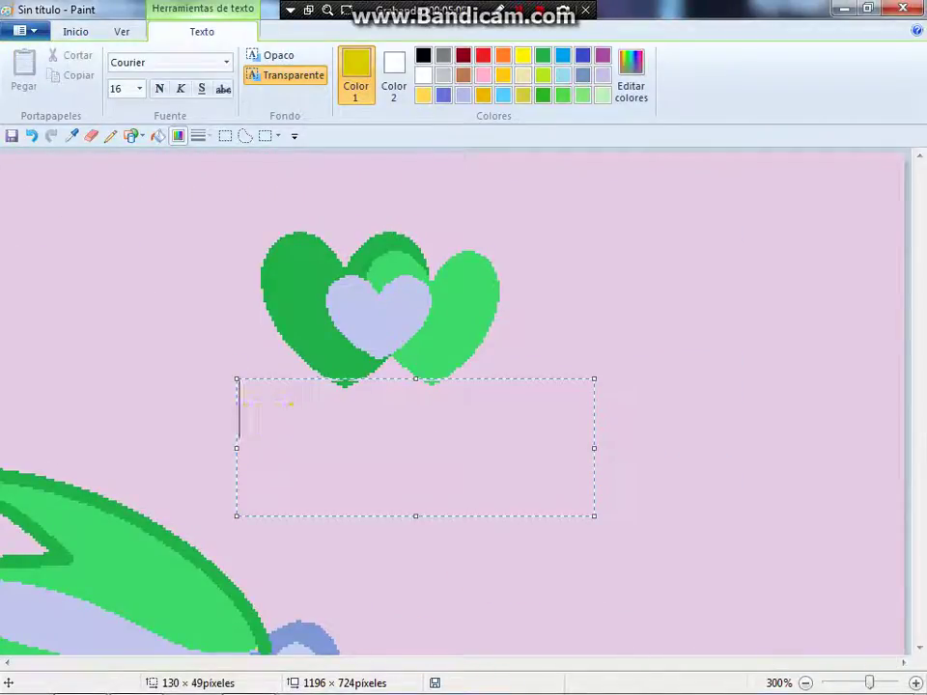
text(mane)
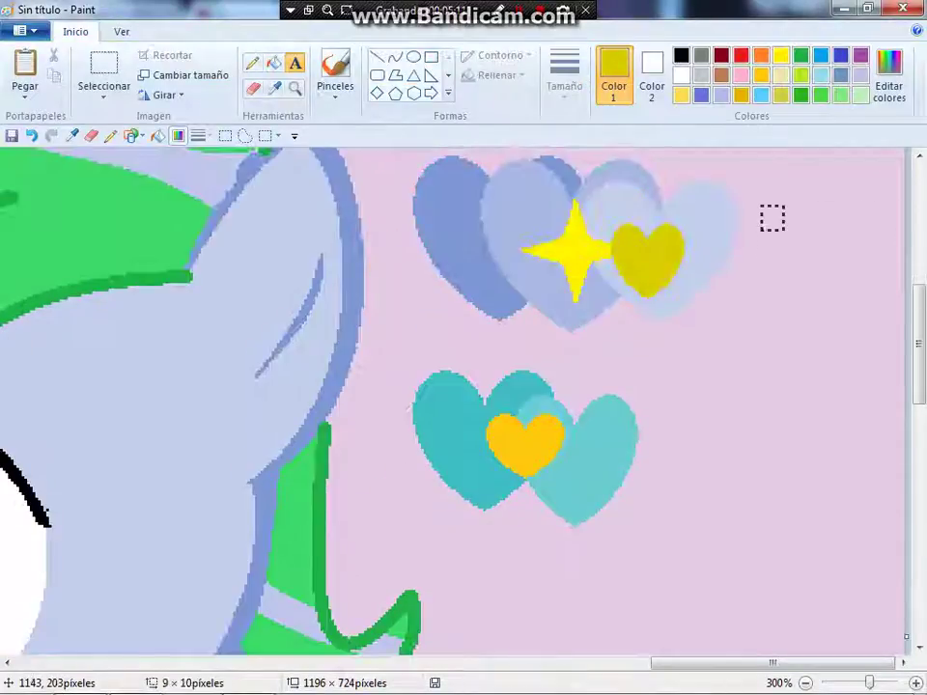
- Add dark yellow text labels reading "coat" beside the blue hearts and "eyes" beside the teal hearts
drag(784, 232, 907, 268)
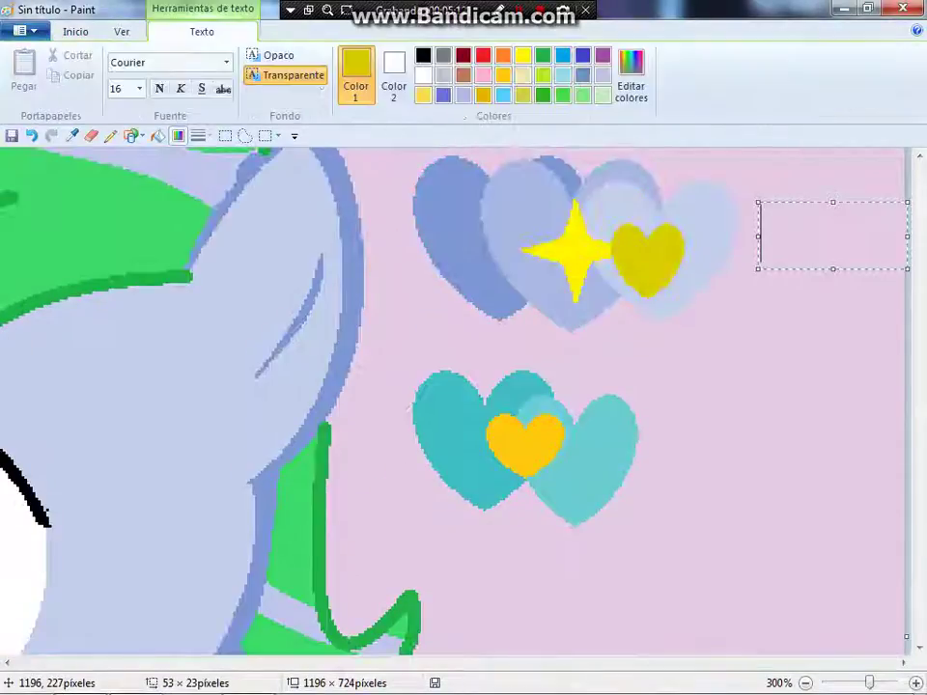
text(Coat)
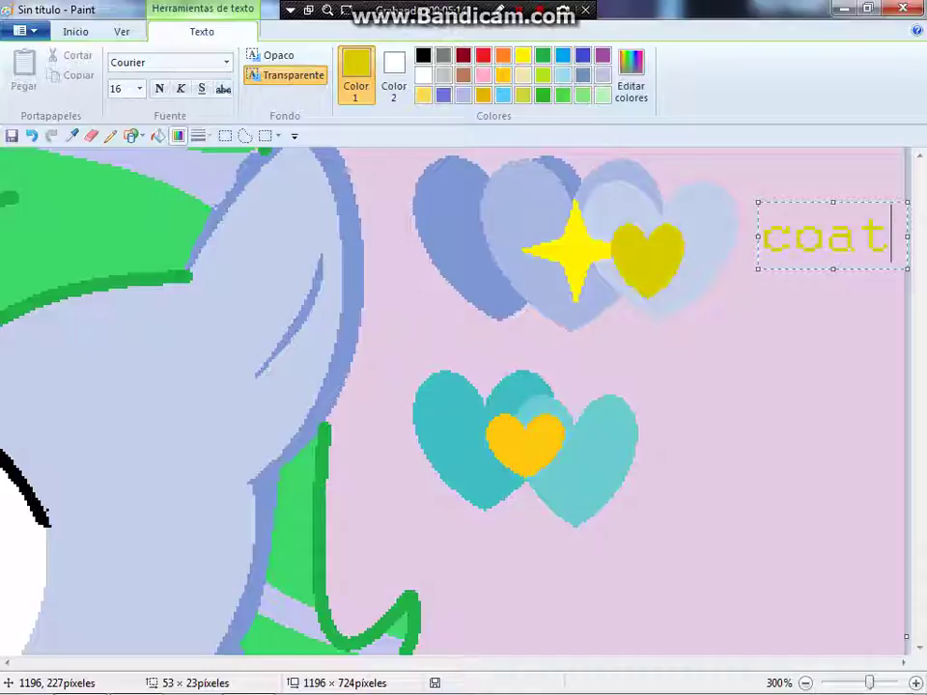
click(706, 361)
scroll(687, 371, down, 2)
drag(685, 299, 908, 377)
text(e)
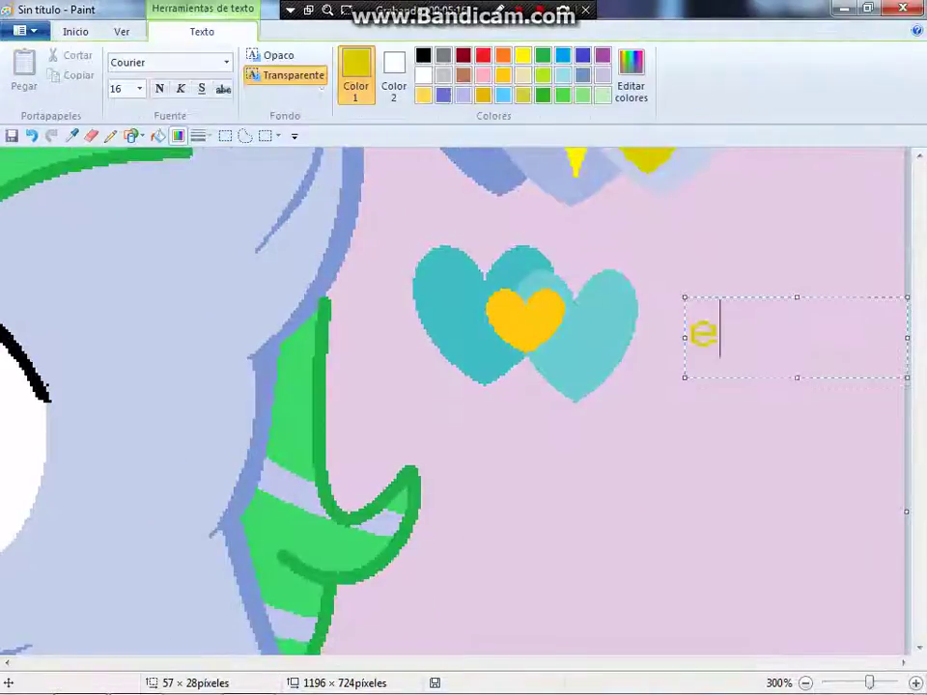
text(yes)
click(584, 489)
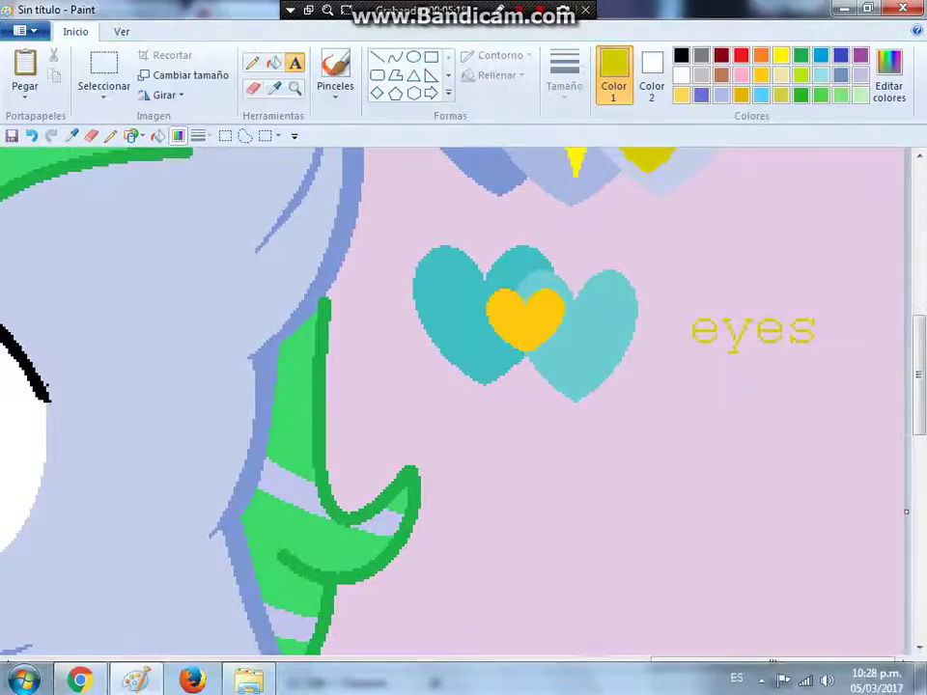
scroll(456, 401, up, 2)
scroll(456, 401, down, 1)
drag(773, 663, 401, 663)
click(248, 678)
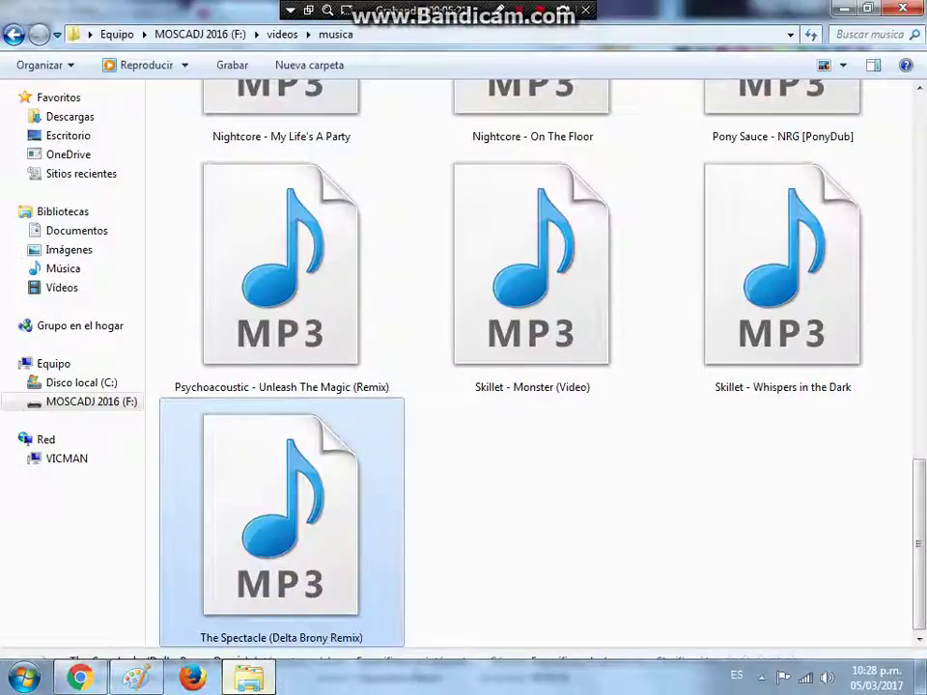
click(136, 678)
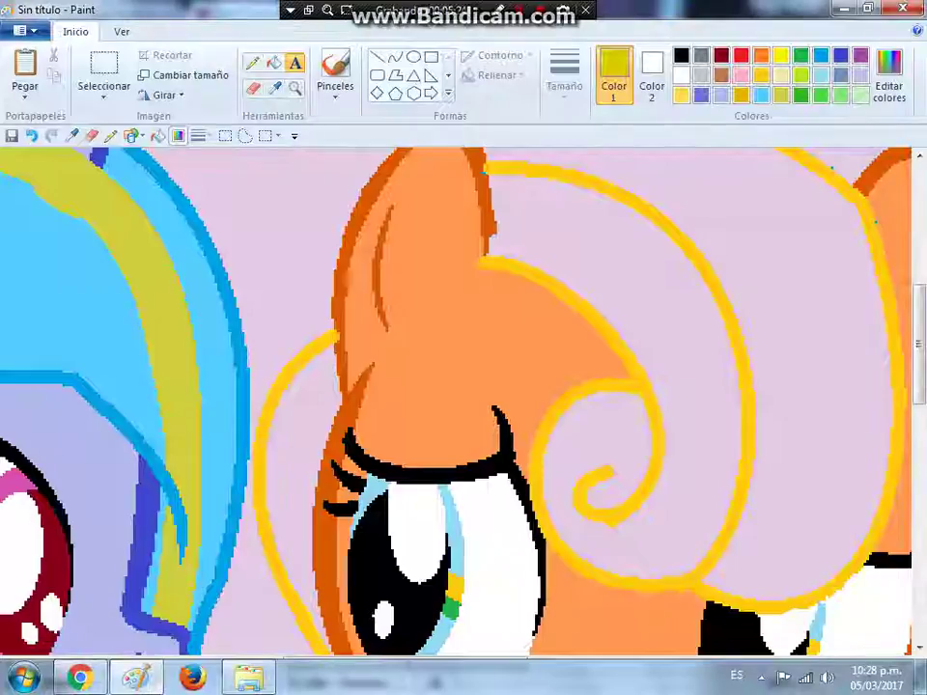
scroll(454, 401, up, 10)
click(274, 62)
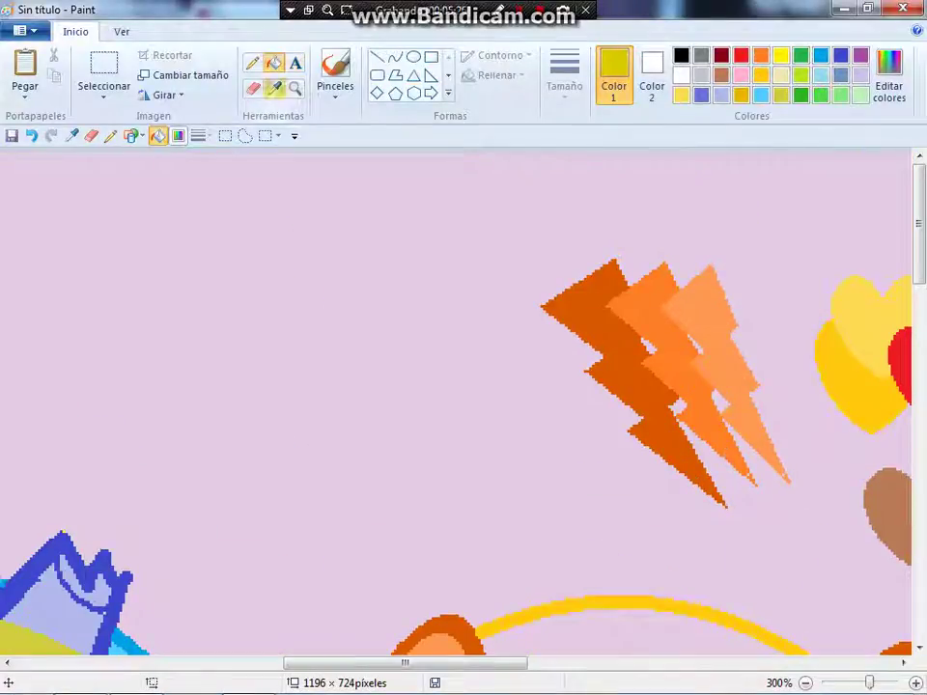
key(alt+Tab)
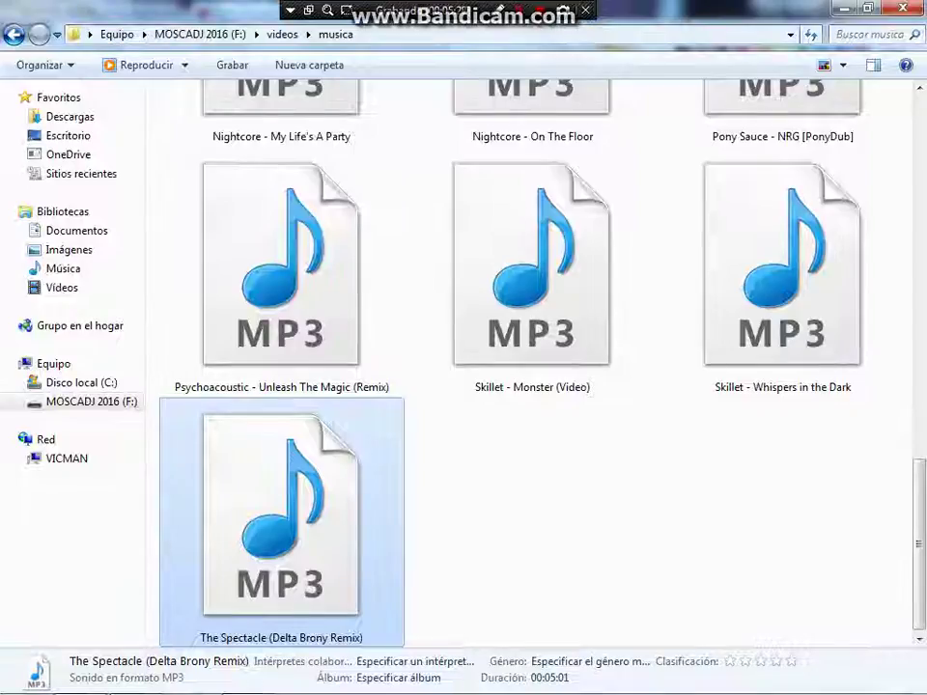
click(135, 677)
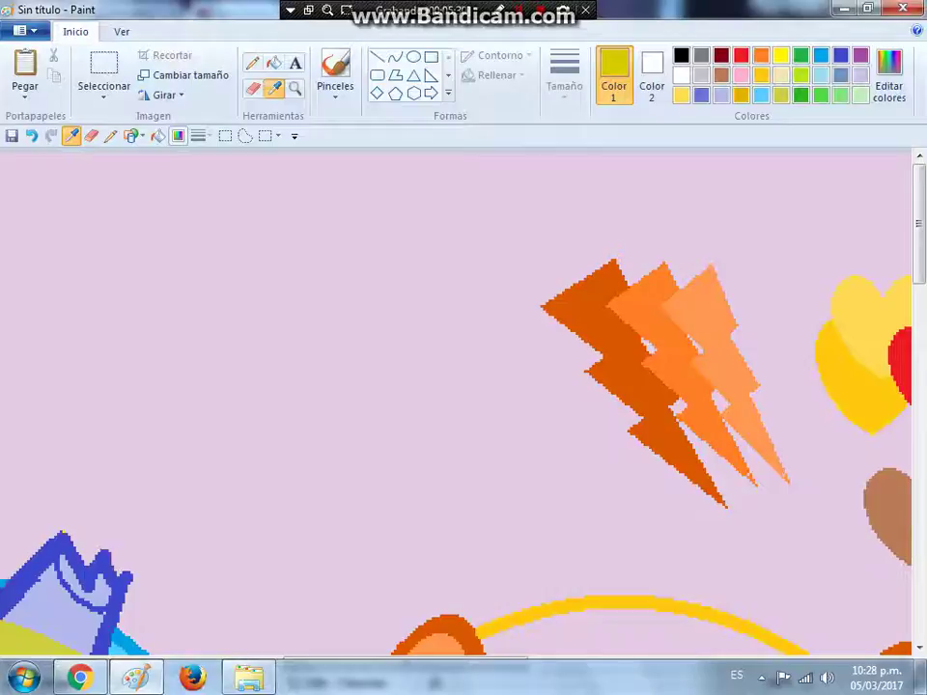
- Add a dark yellow Courier 16 text label reading "coat" just above the three orange lightning bolts
scroll(454, 401, down, 5)
scroll(454, 400, right, 5)
scroll(453, 400, up, 5)
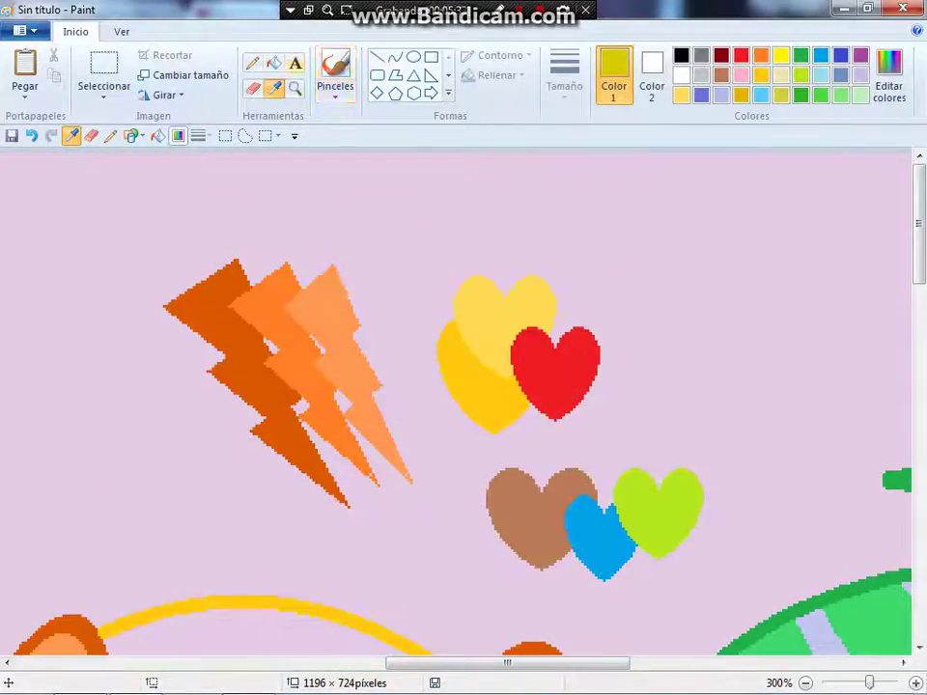
click(295, 63)
drag(155, 186, 439, 260)
text(v)
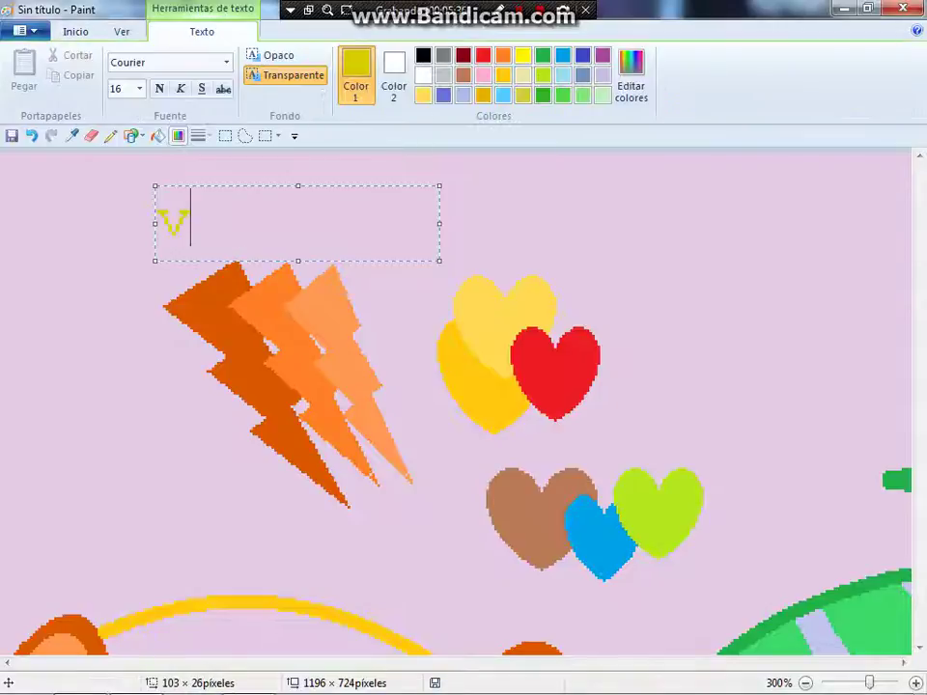
key(BackSpace)
text(coat)
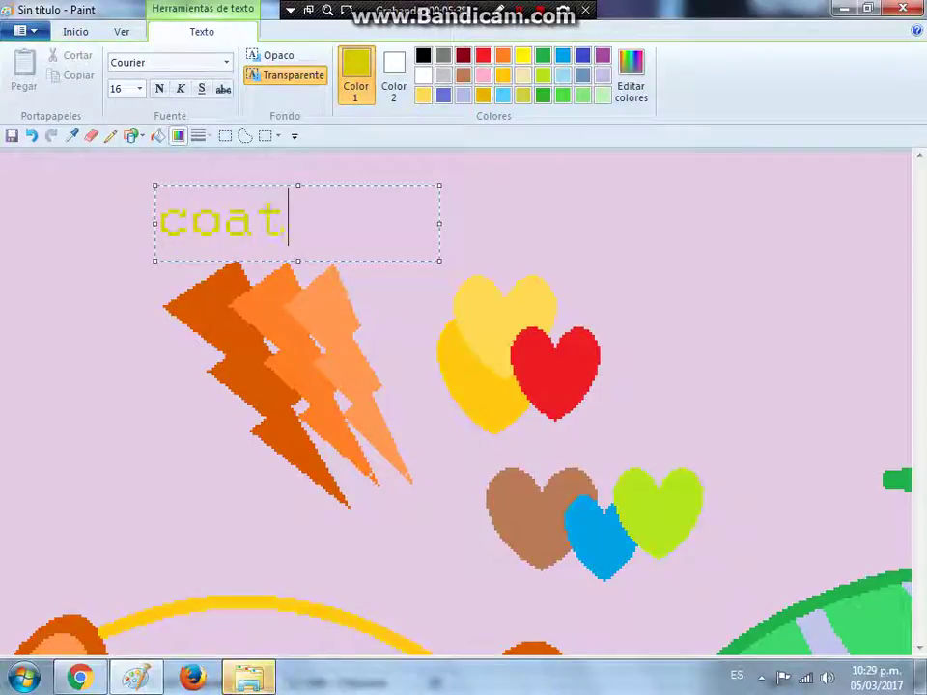
- Add a dark yellow text label reading "eyes" above the brown, blue and lime green hearts
click(628, 261)
scroll(637, 266, down, 3)
drag(644, 270, 862, 325)
text(eyes)
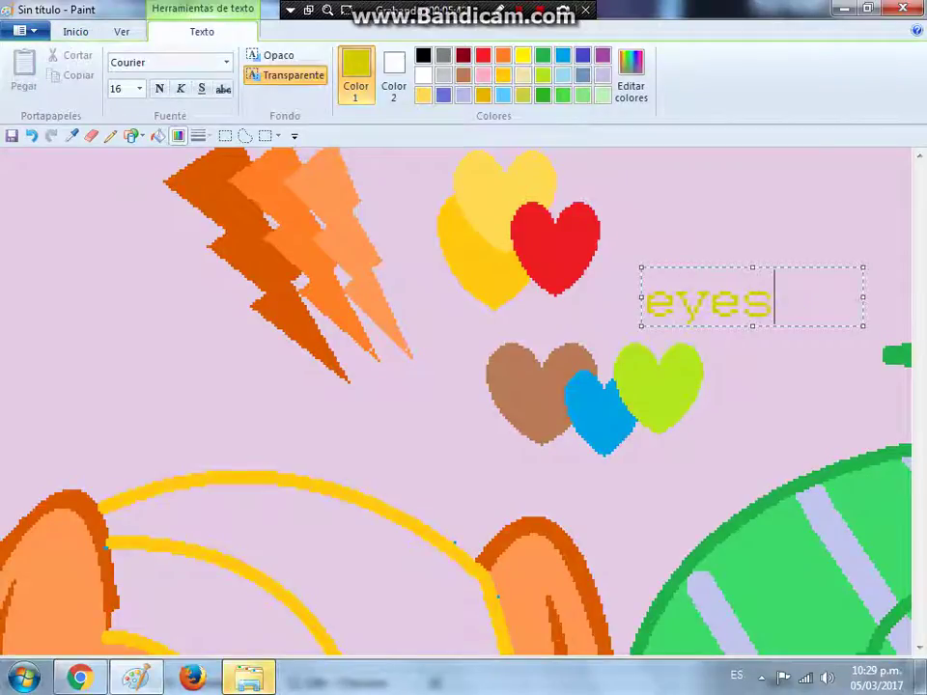
- Add a dark yellow text label reading "mane" above the yellow and red hearts
click(437, 204)
scroll(436, 203, up, 3)
drag(437, 200, 687, 265)
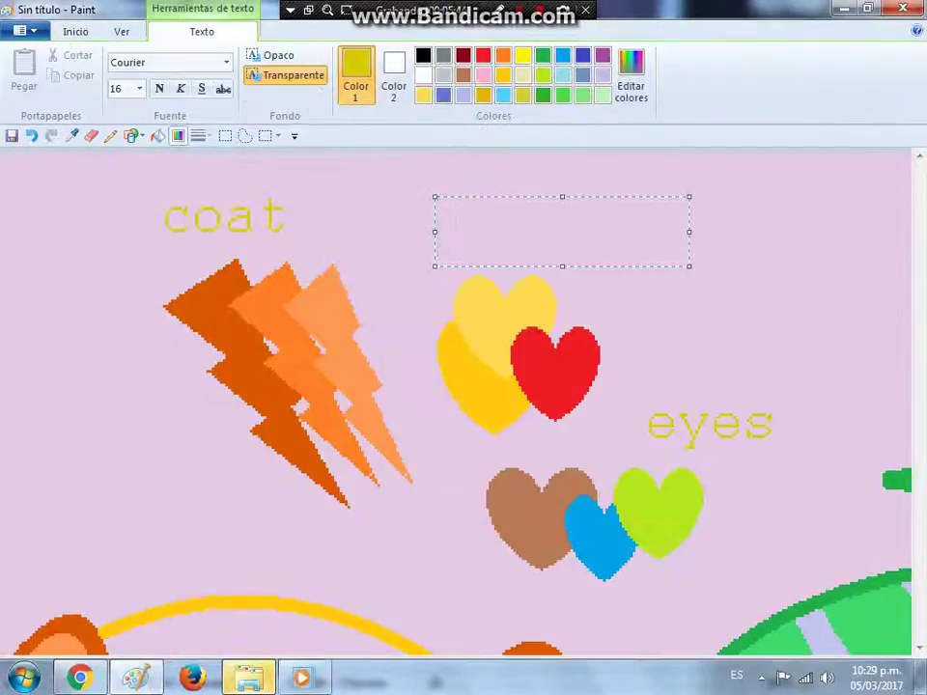
text(man)
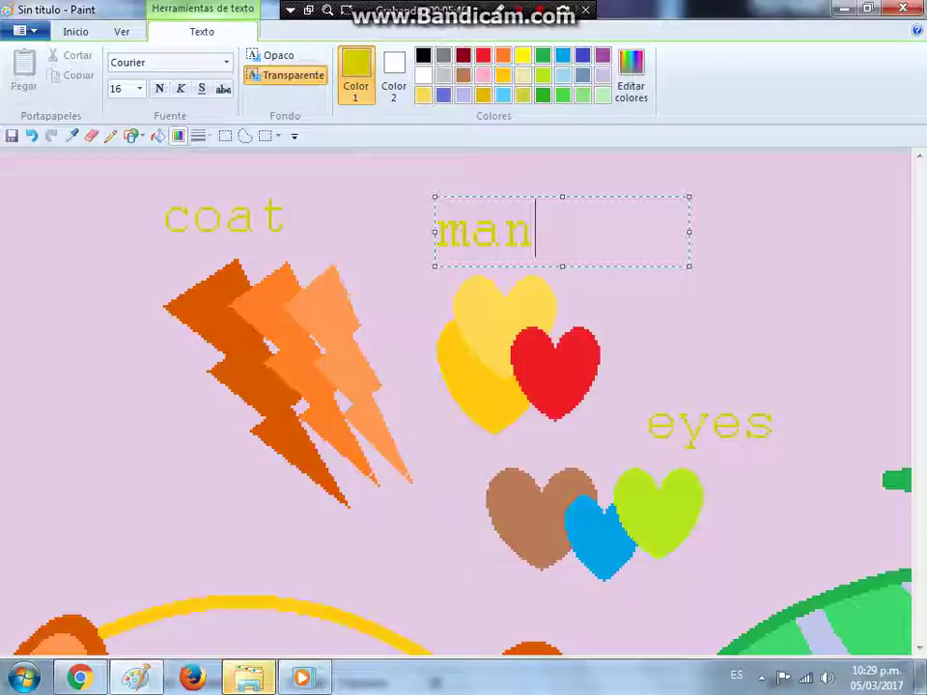
text(e)
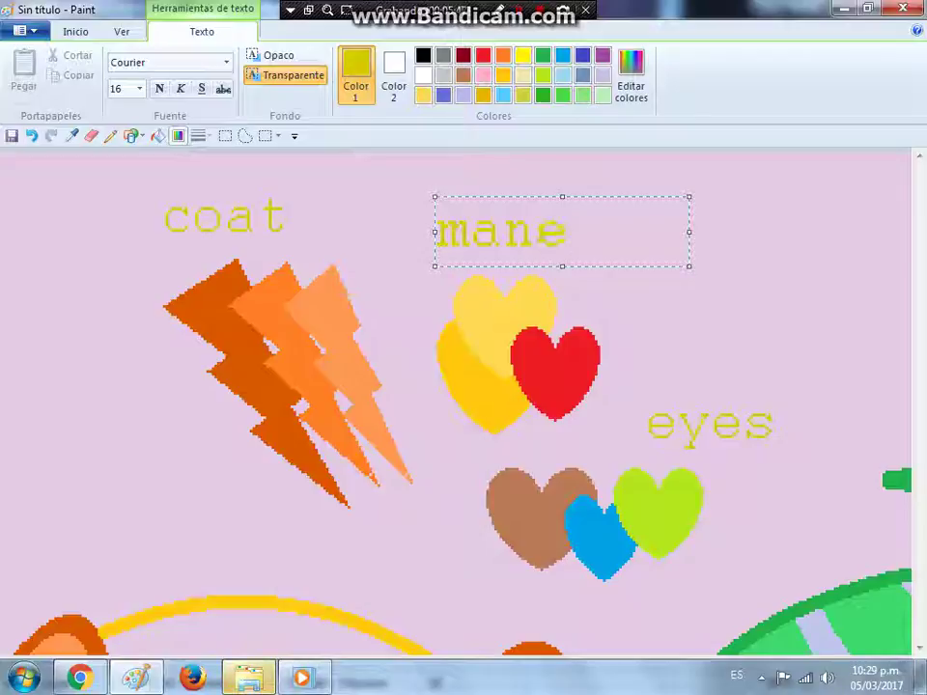
click(406, 498)
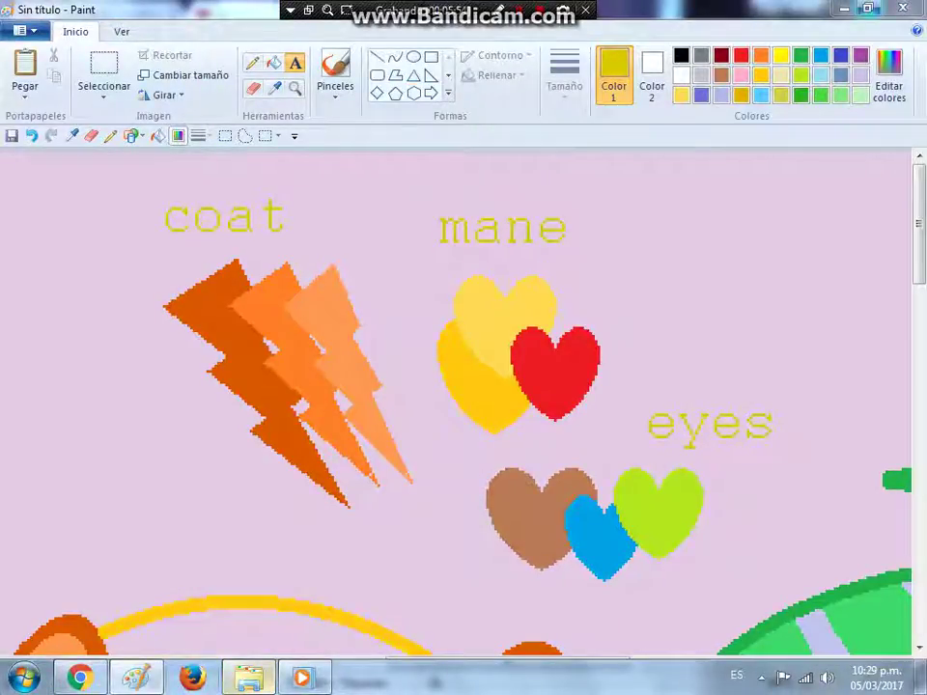
- Sample the light yellow from the upper yellow heart and fill the orange pony's mane and tail with it
scroll(463, 401, down, 5)
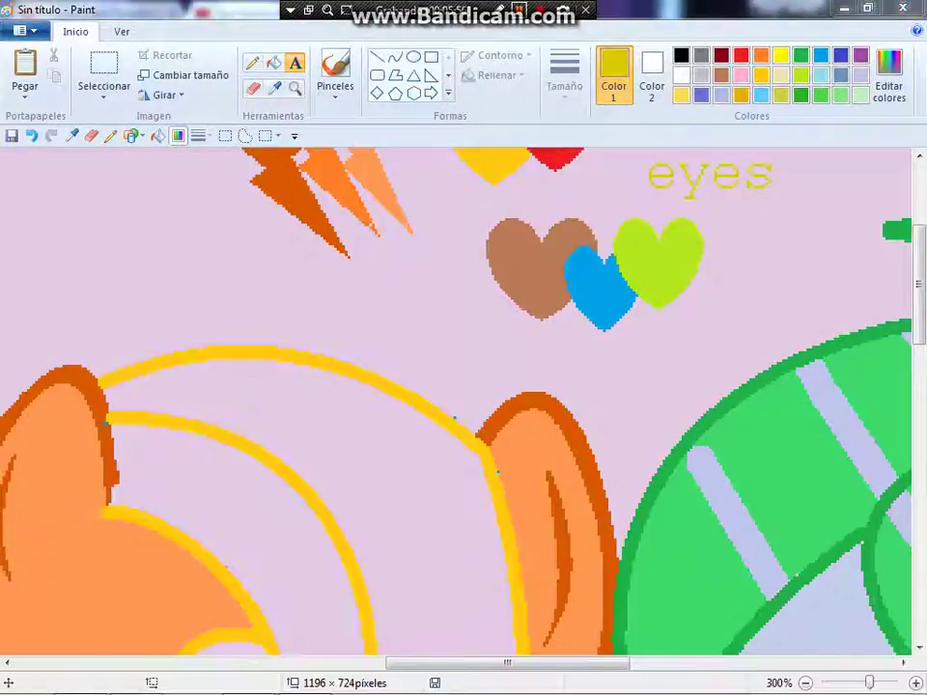
scroll(463, 400, up, 3)
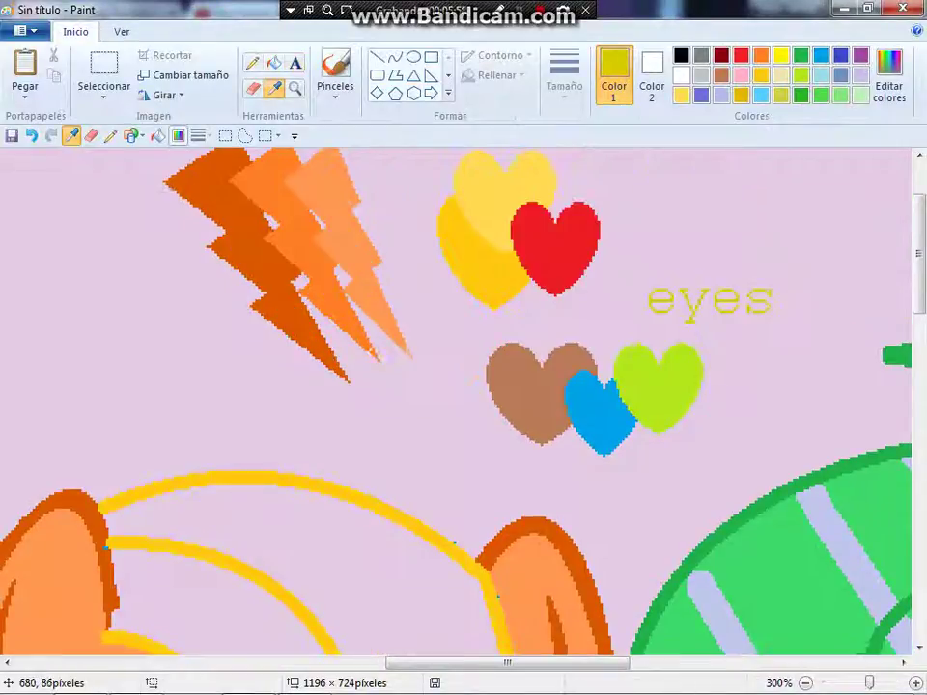
click(531, 192)
scroll(416, 348, down, 4)
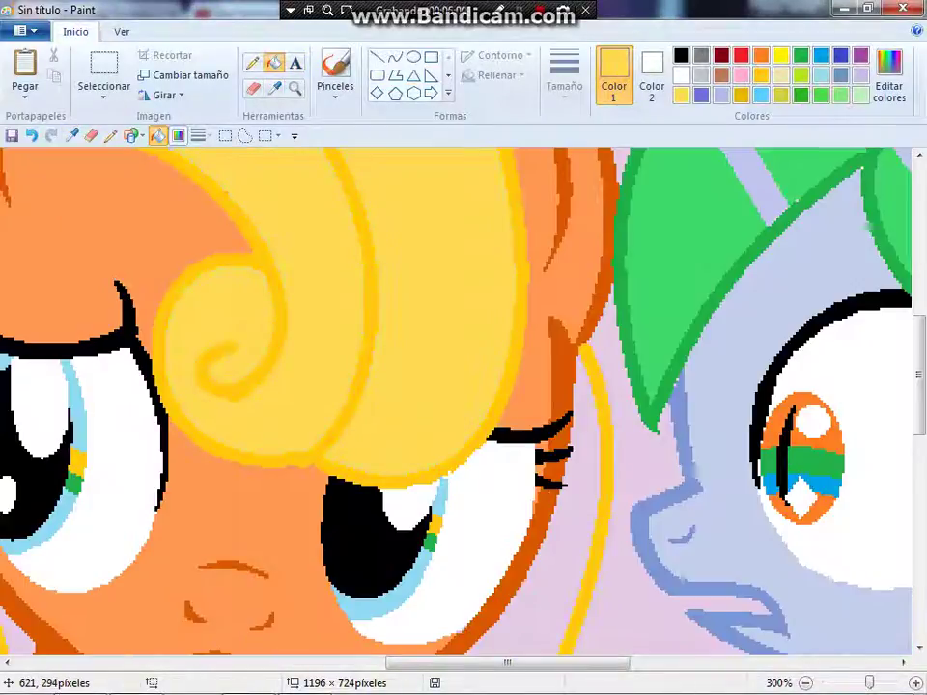
scroll(463, 401, down, 5)
click(232, 453)
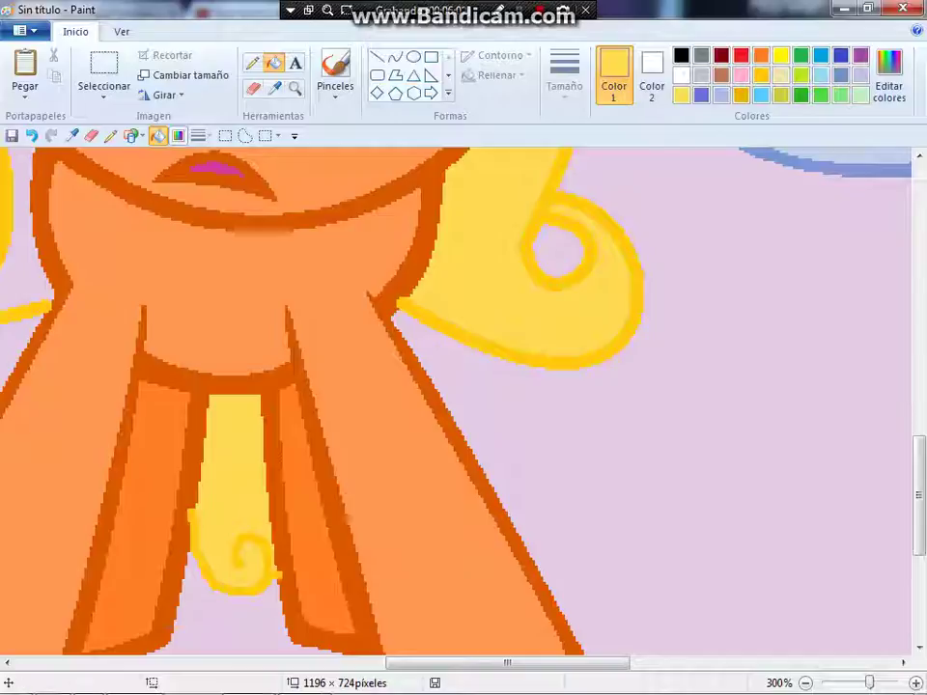